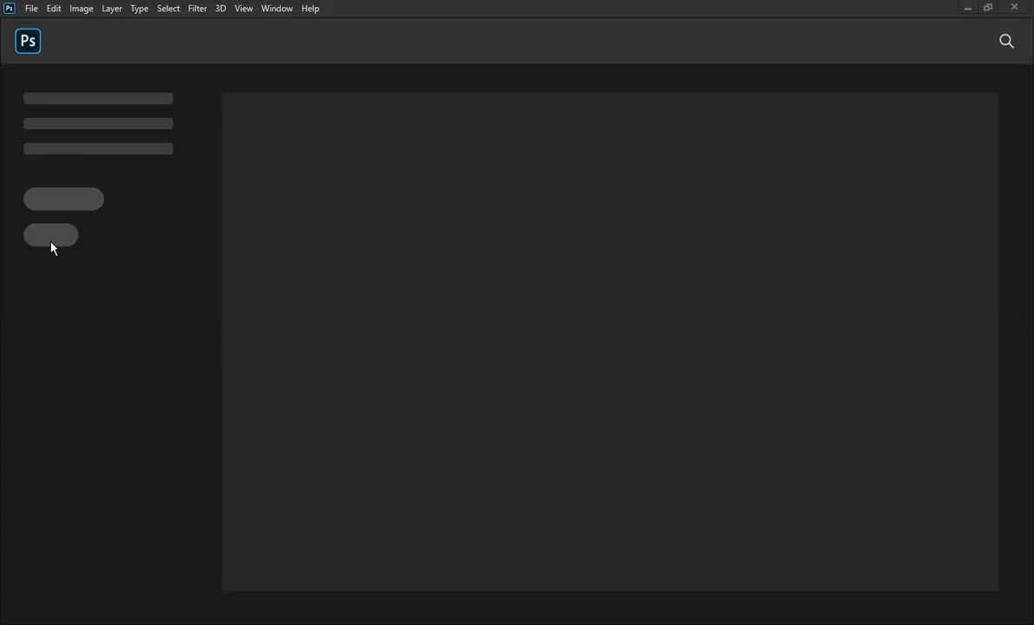
Open DFd8S2_93cc.jpg, the purple-sky misty field photo, as a new document.
drag(51, 246, 55, 244)
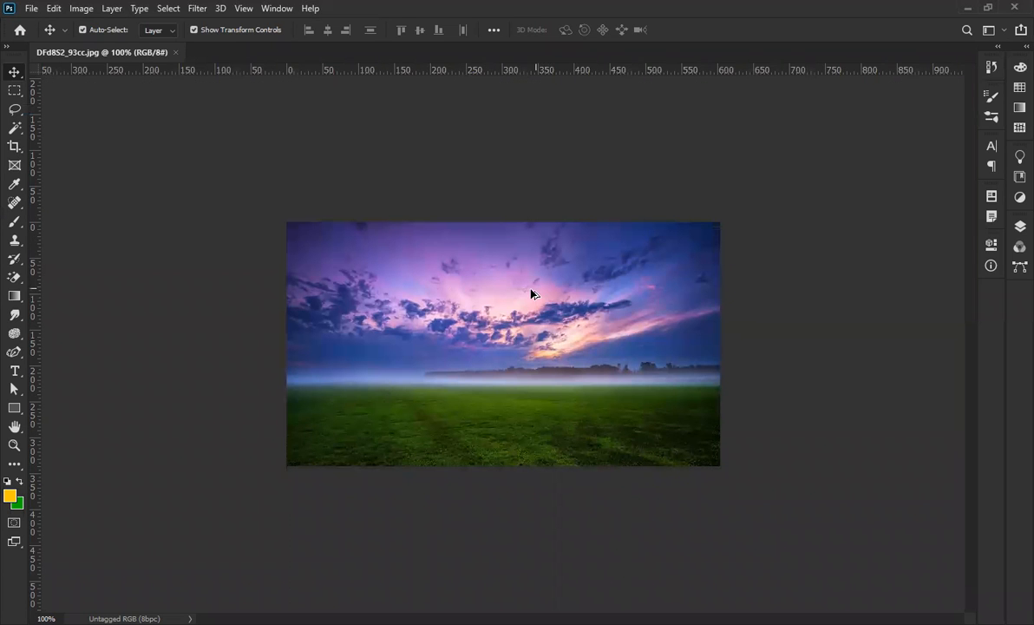
Commit the placed pear and light bulb images, moving the bulb left and the pear right.
scroll(524, 312, up, 4)
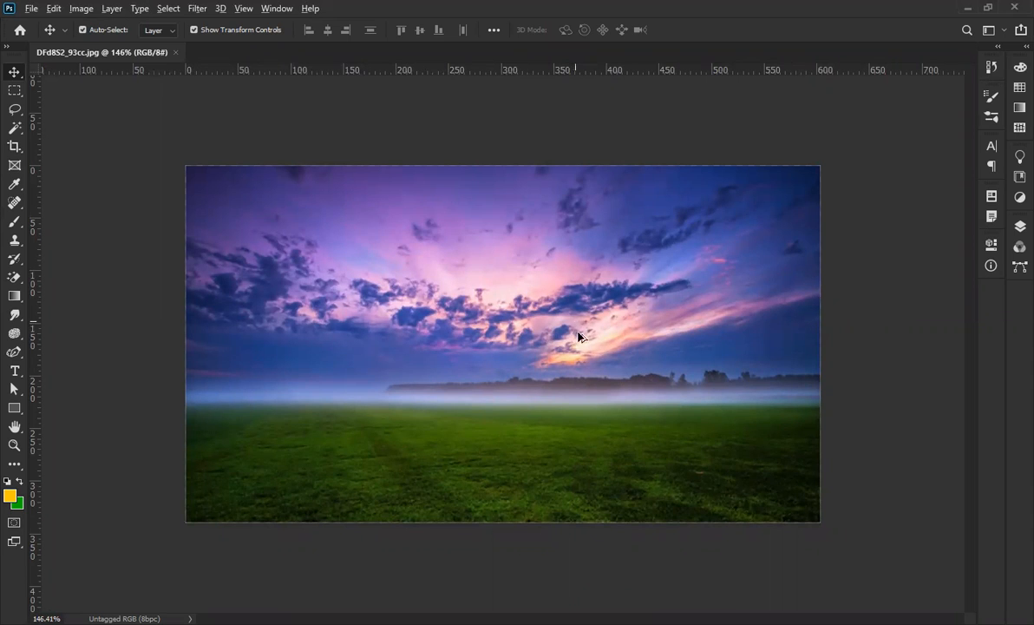
scroll(574, 328, up, 1)
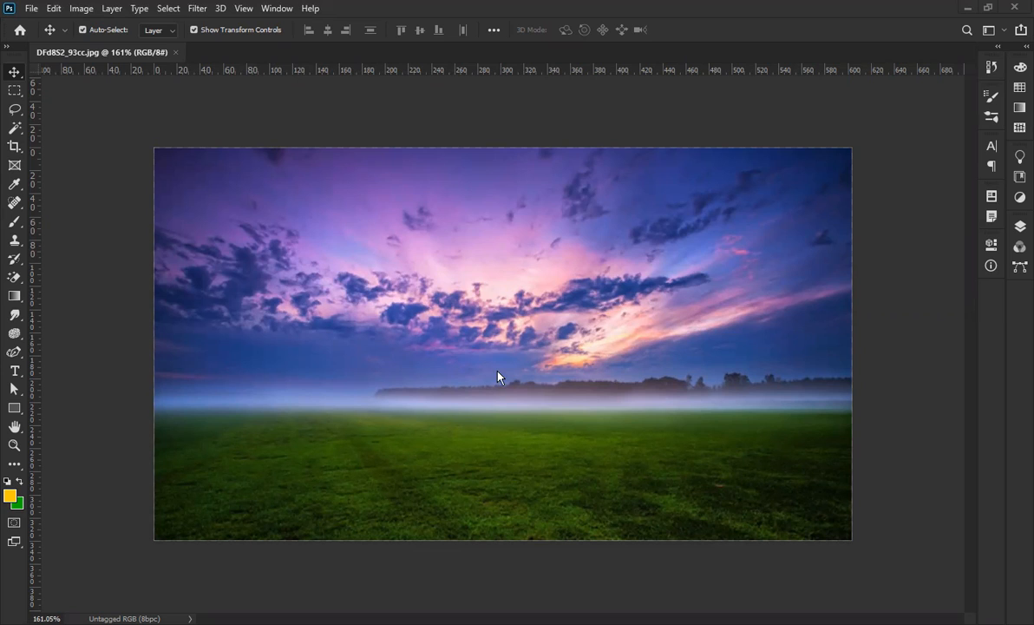
click(698, 33)
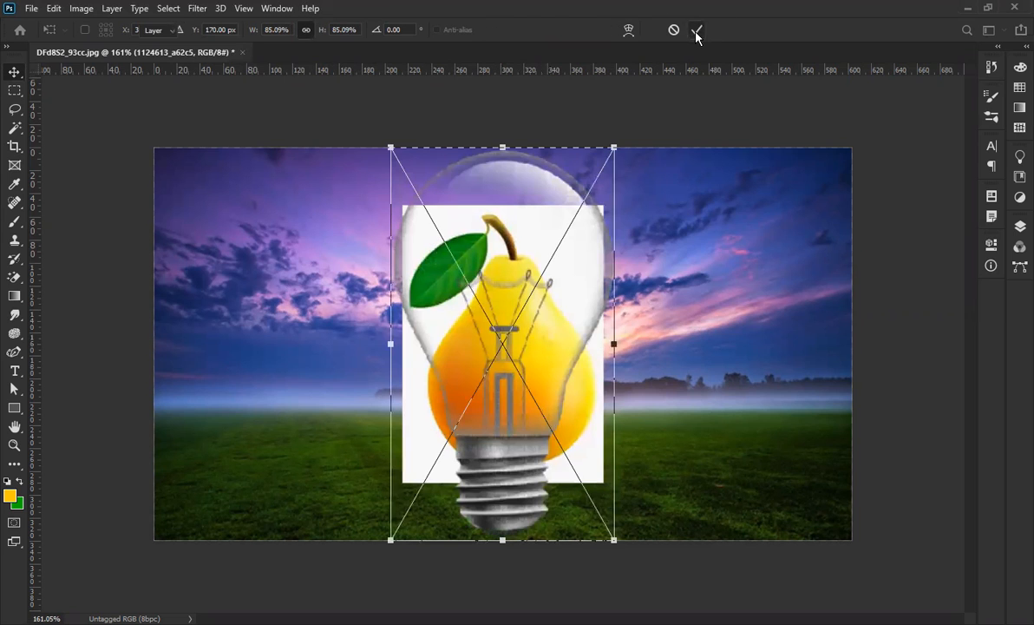
click(698, 31)
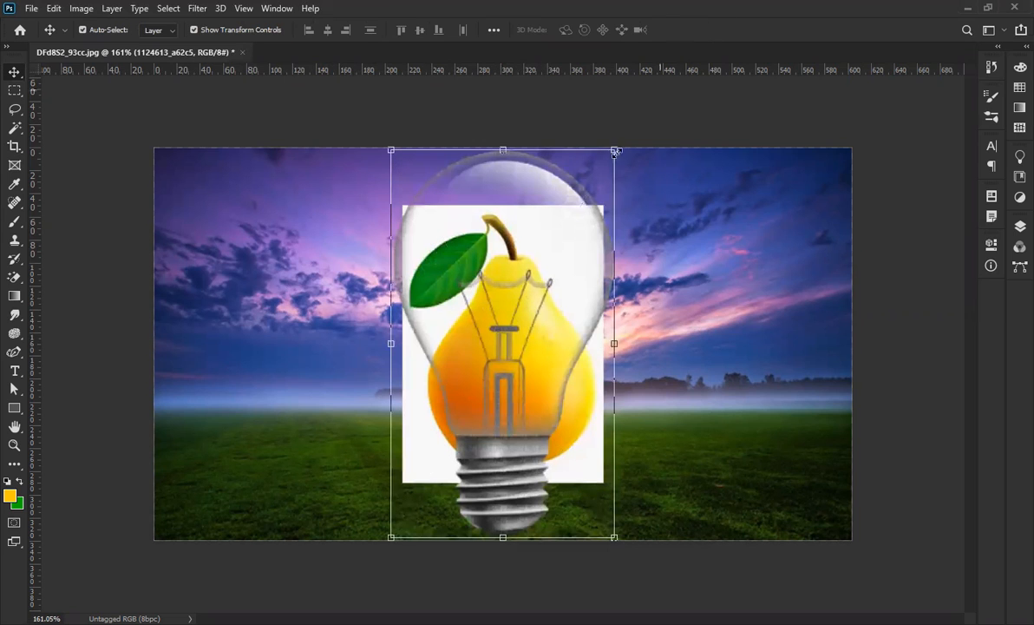
click(518, 484)
drag(518, 489, 289, 492)
drag(517, 407, 676, 395)
Shrink the light bulb to roughly 73% with Free Transform.
drag(269, 476, 300, 477)
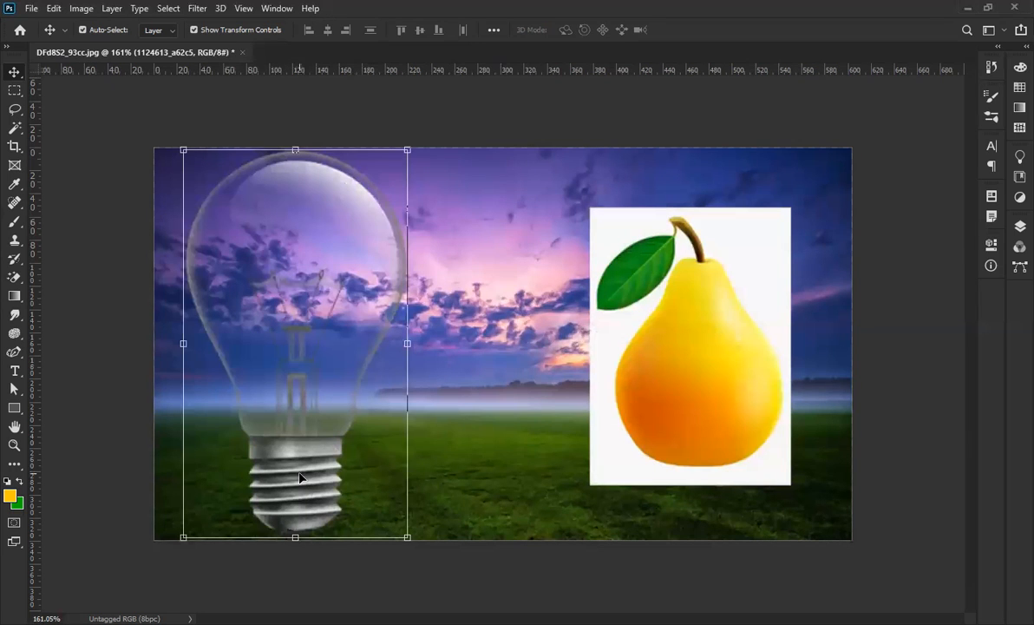
key(ctrl+t)
drag(404, 152, 379, 175)
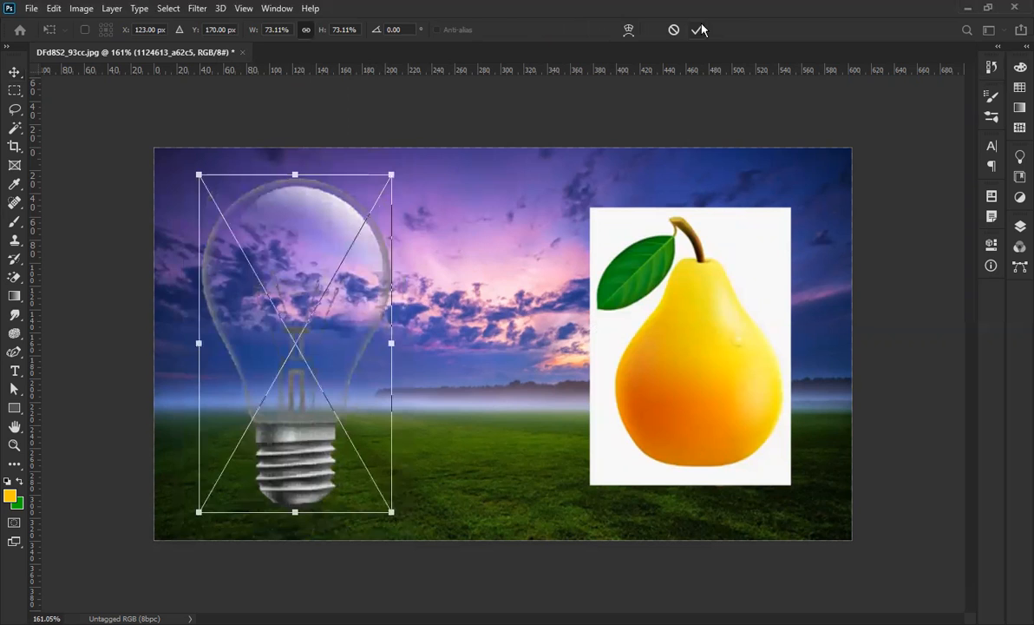
click(700, 30)
Nudge the pear down and left, then enlarge it around its centre.
click(716, 364)
drag(709, 372, 695, 384)
drag(780, 217, 810, 192)
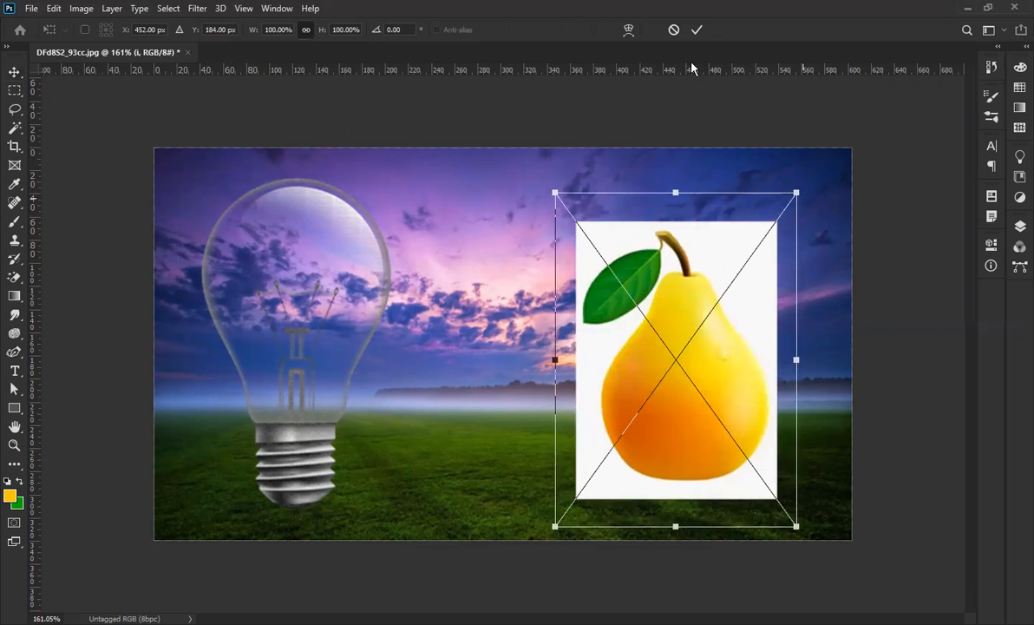
click(697, 29)
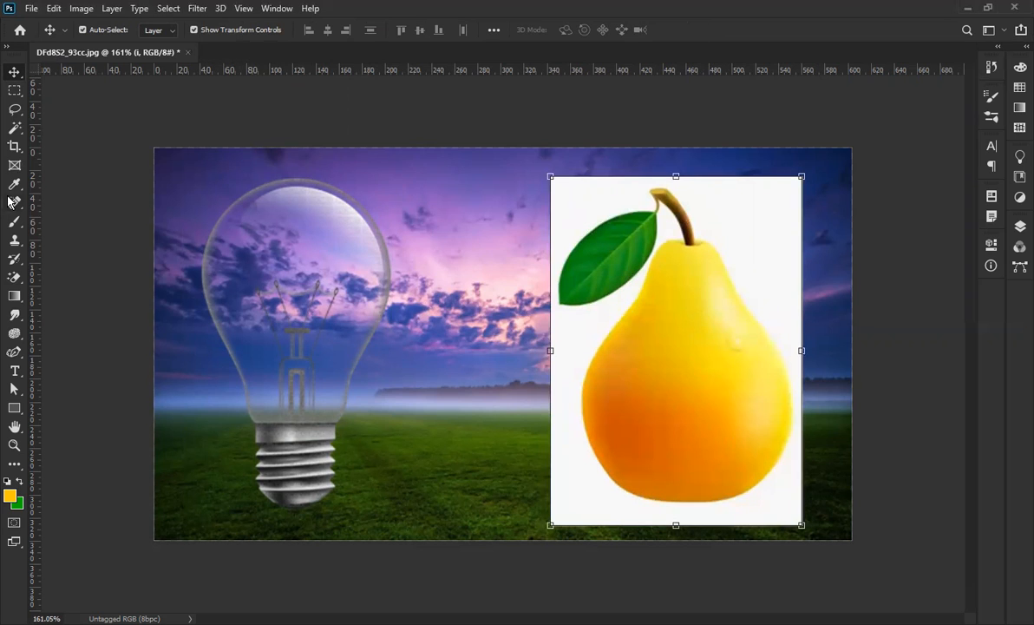
click(15, 127)
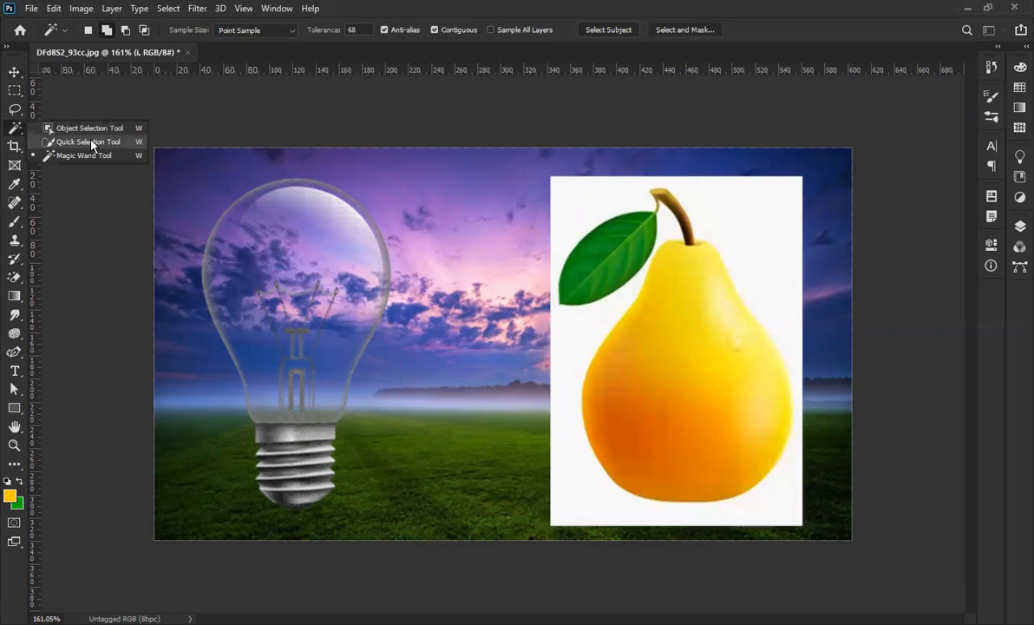
Quick-select the pear and rasterize the pear layer.
click(88, 141)
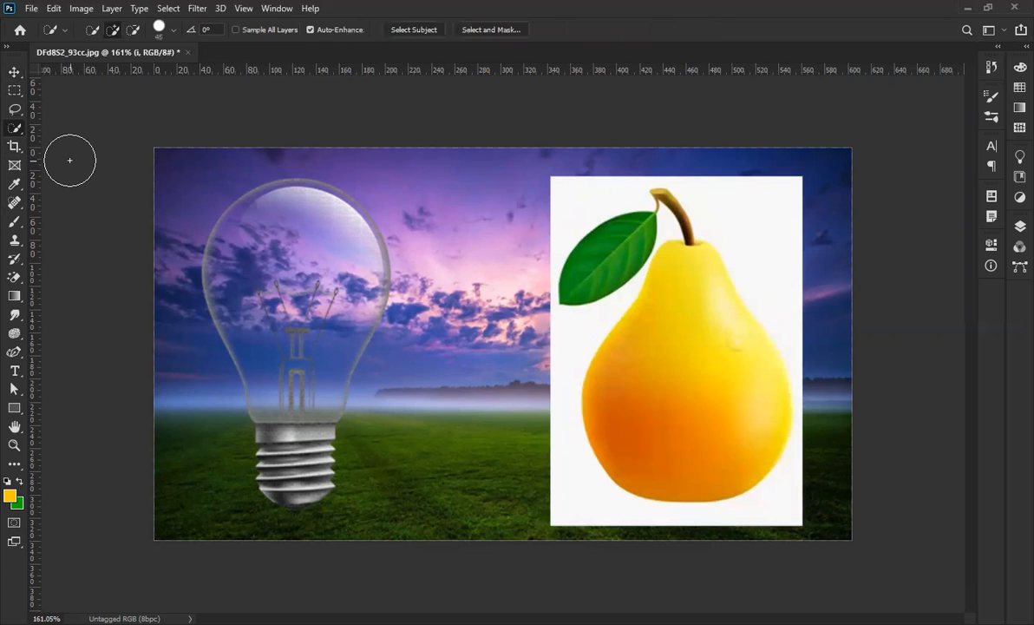
click(1021, 226)
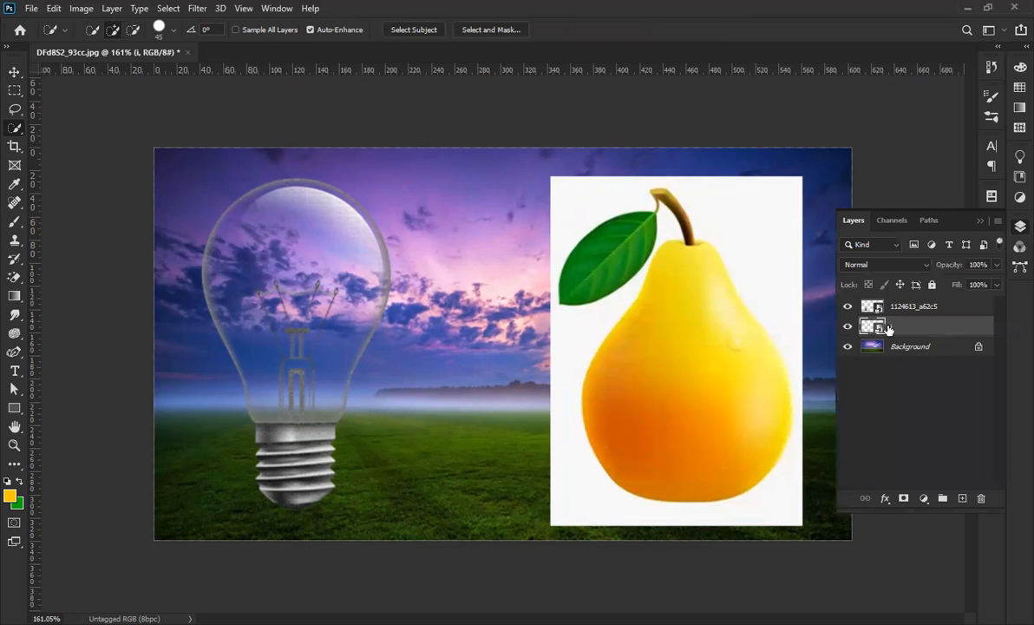
click(981, 221)
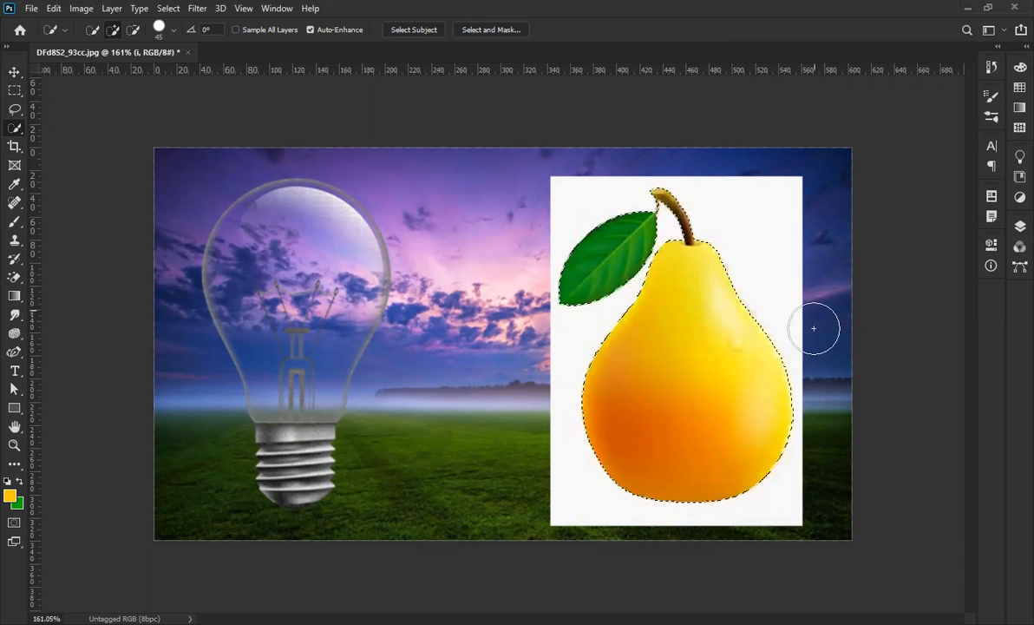
click(1020, 225)
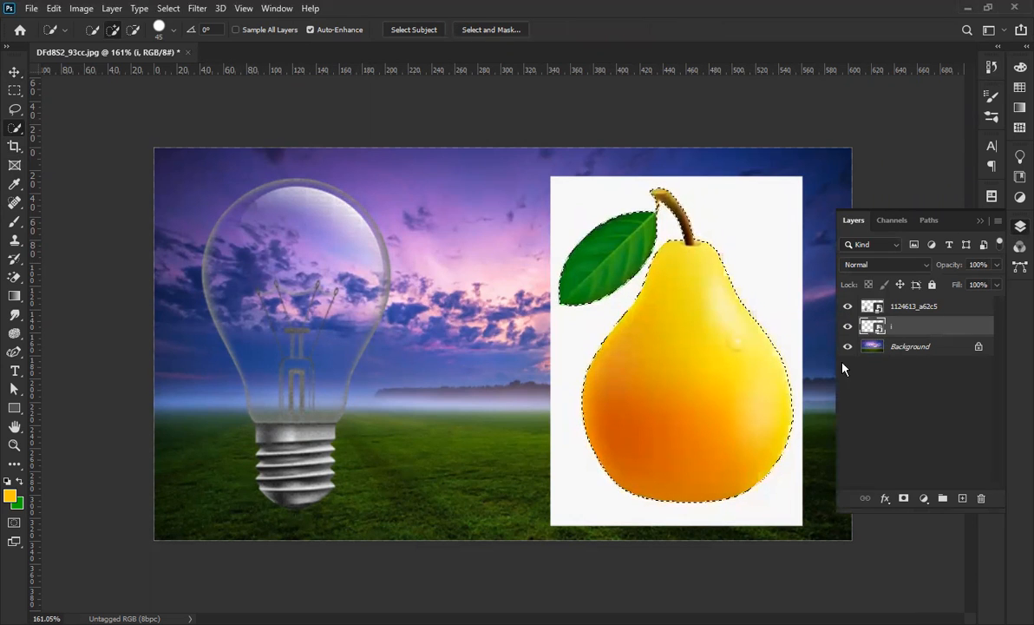
right_click(924, 331)
click(744, 265)
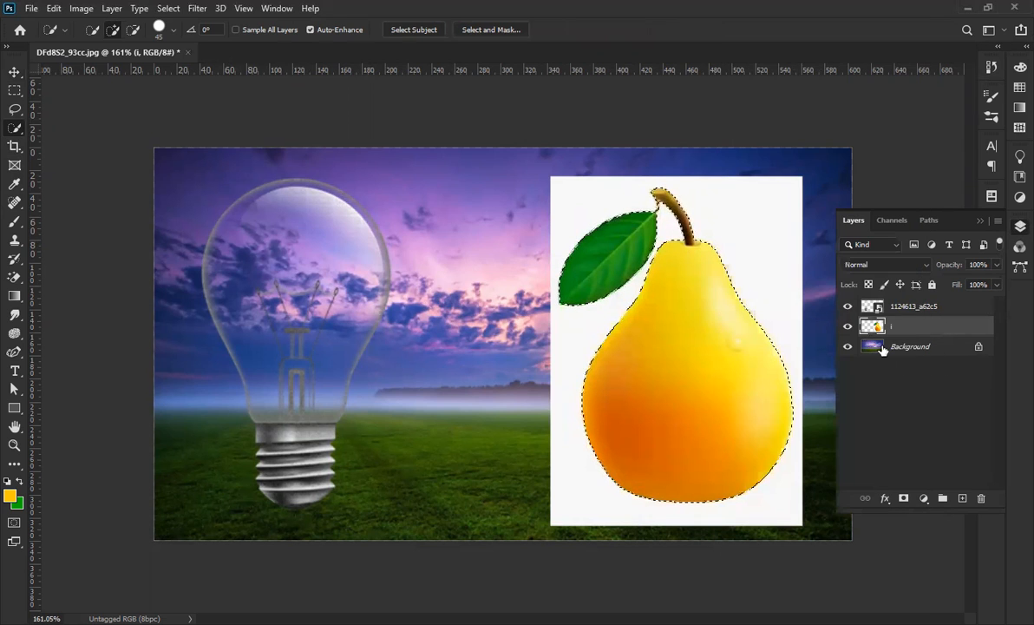
click(979, 219)
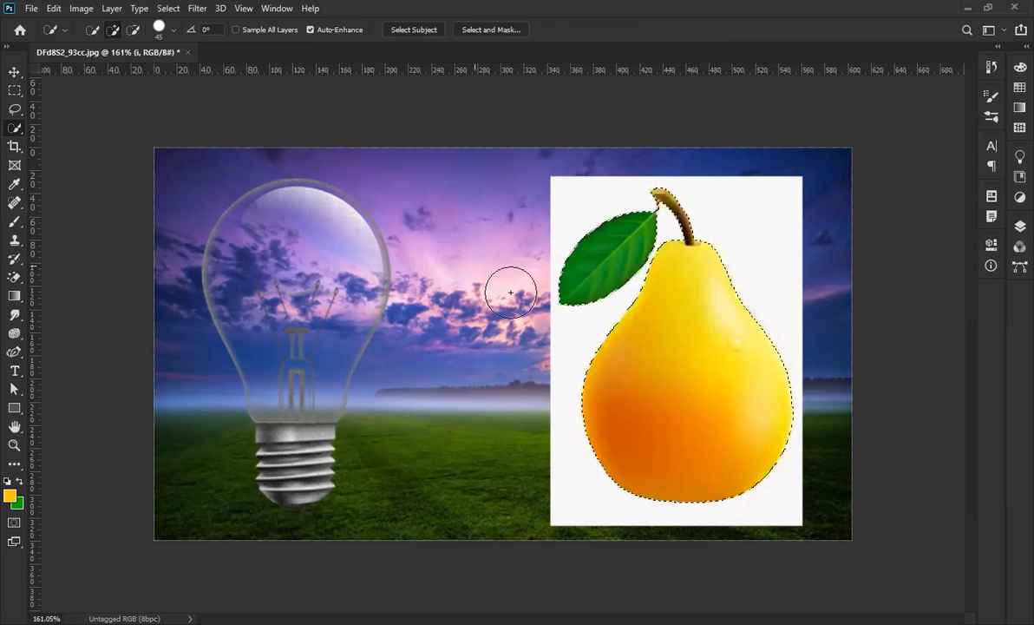
Invert the selection, delete the white background around the pear, and deselect.
click(168, 9)
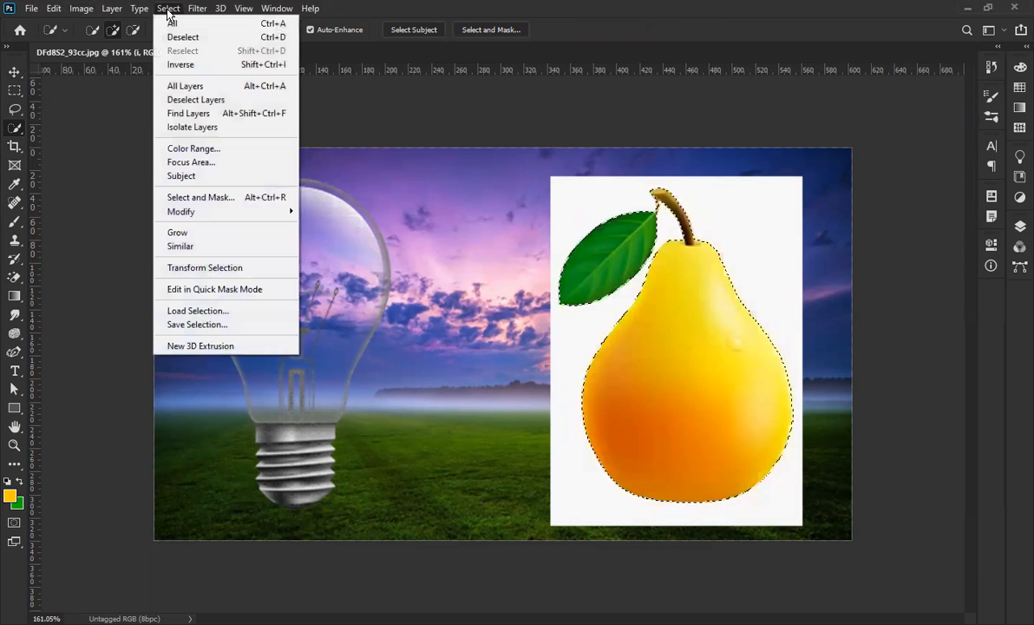
click(198, 64)
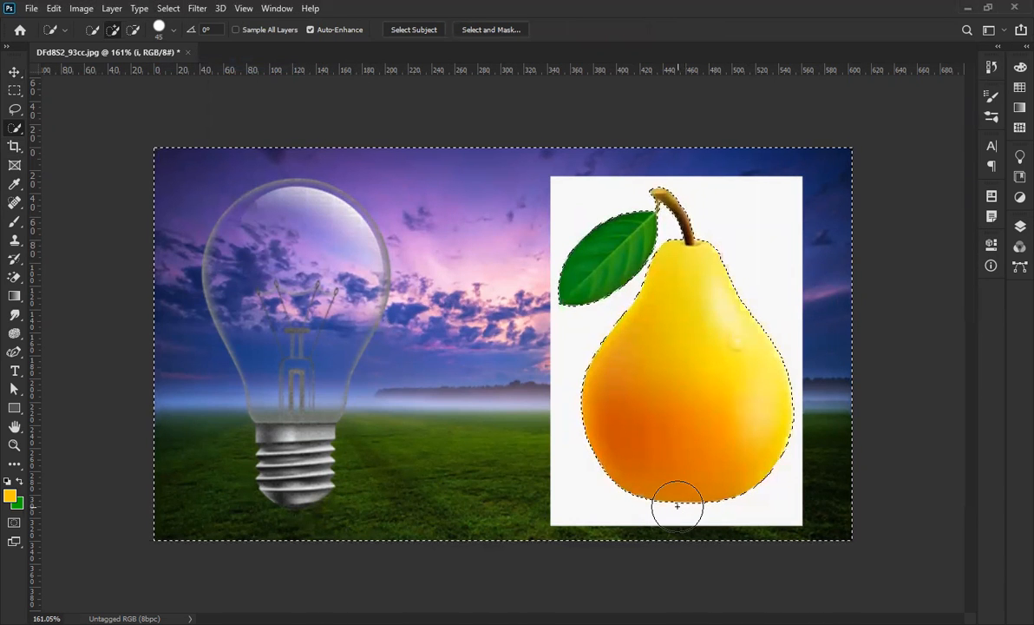
key(Delete)
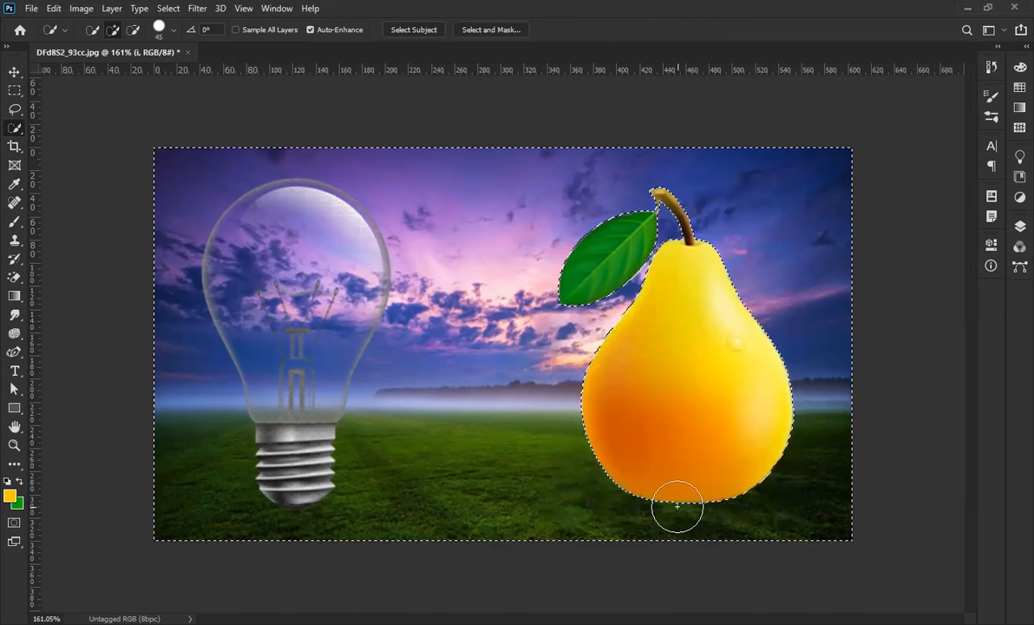
key(ctrl+d)
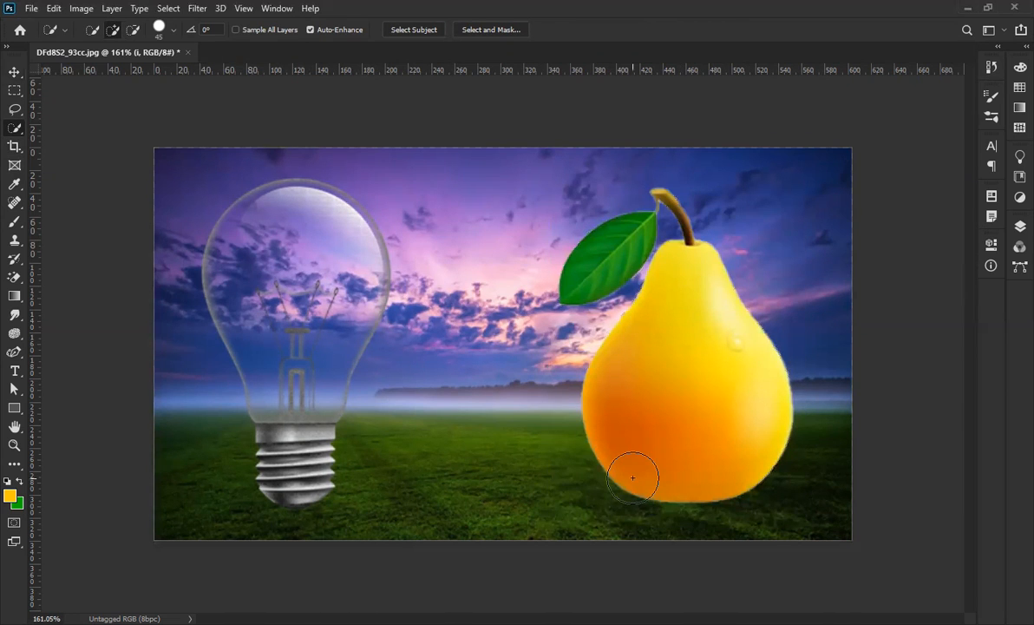
click(13, 72)
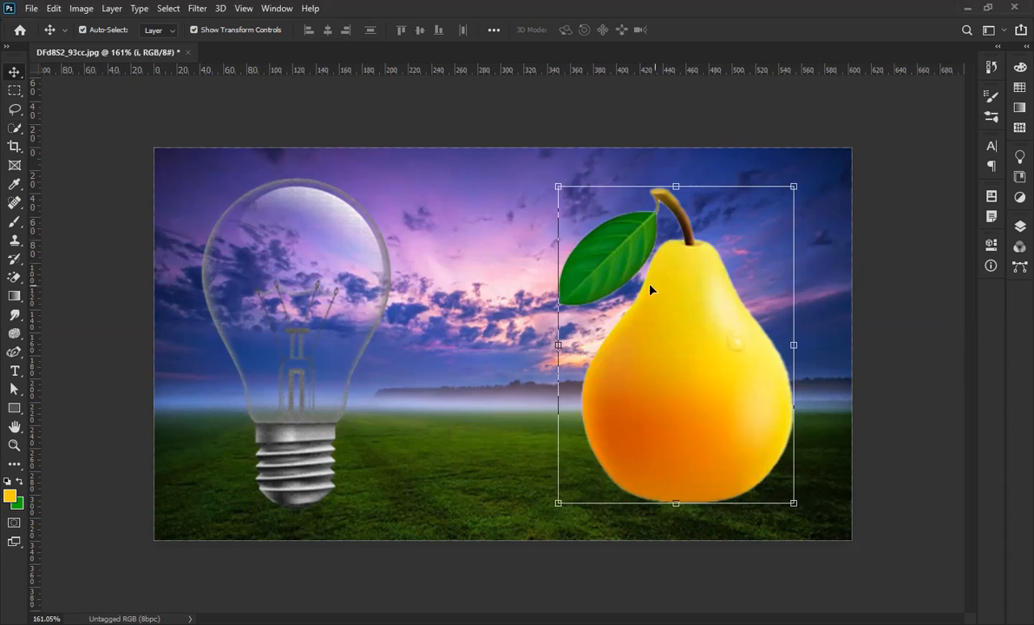
Flip the pear vertically so its stem and leaf hang at the bottom.
right_click(678, 358)
click(686, 327)
key(ctrl+t)
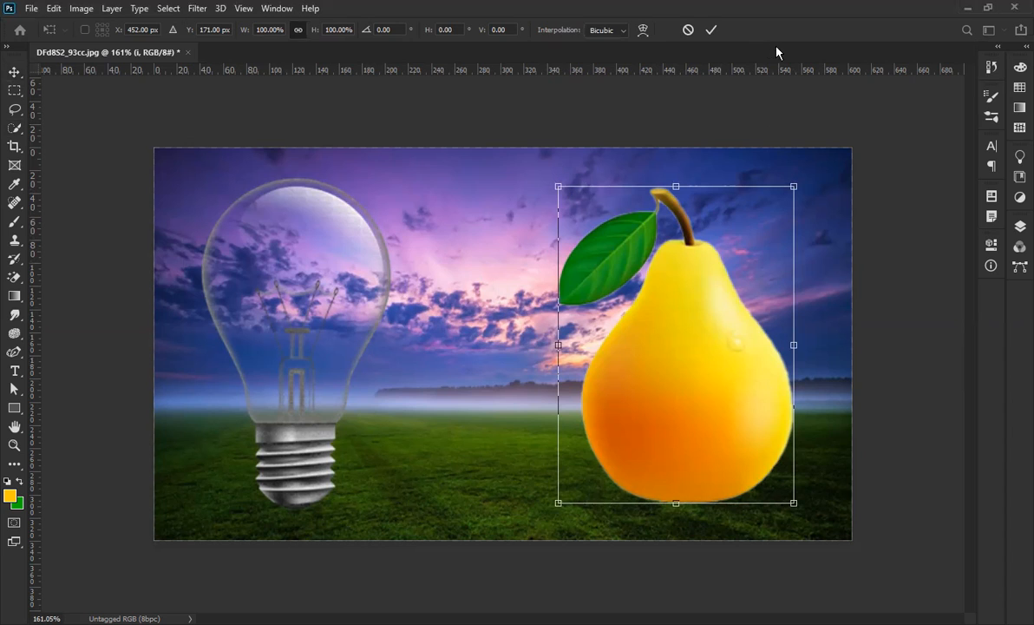
click(710, 29)
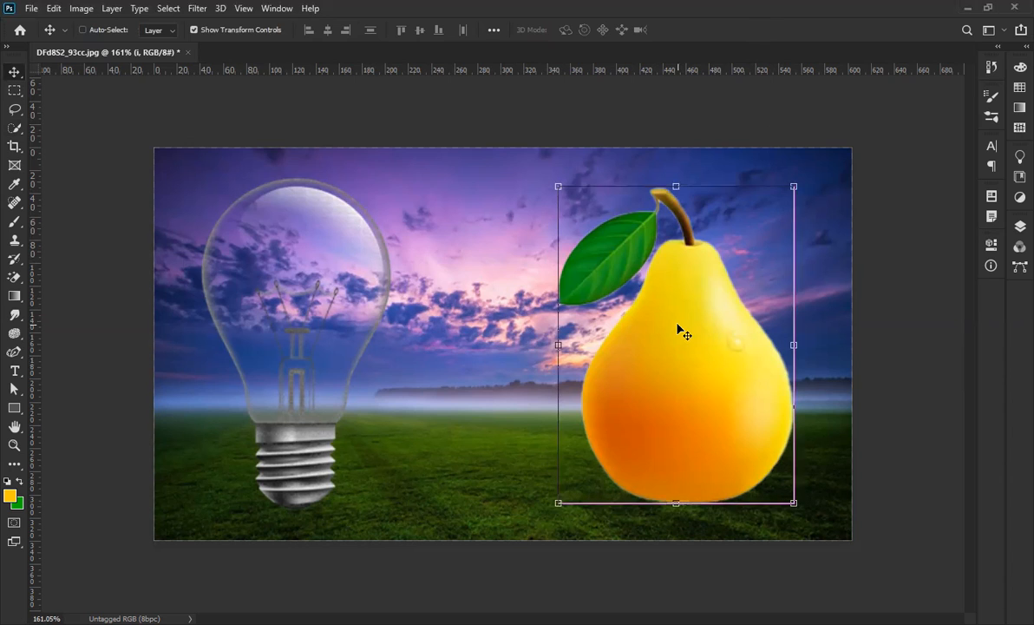
key(ctrl+t)
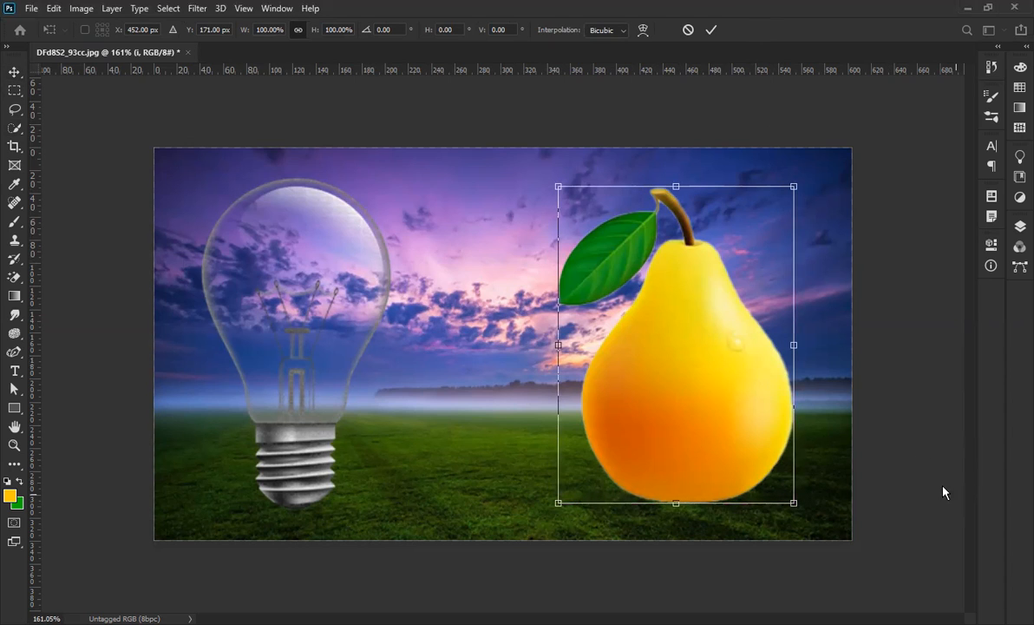
right_click(674, 432)
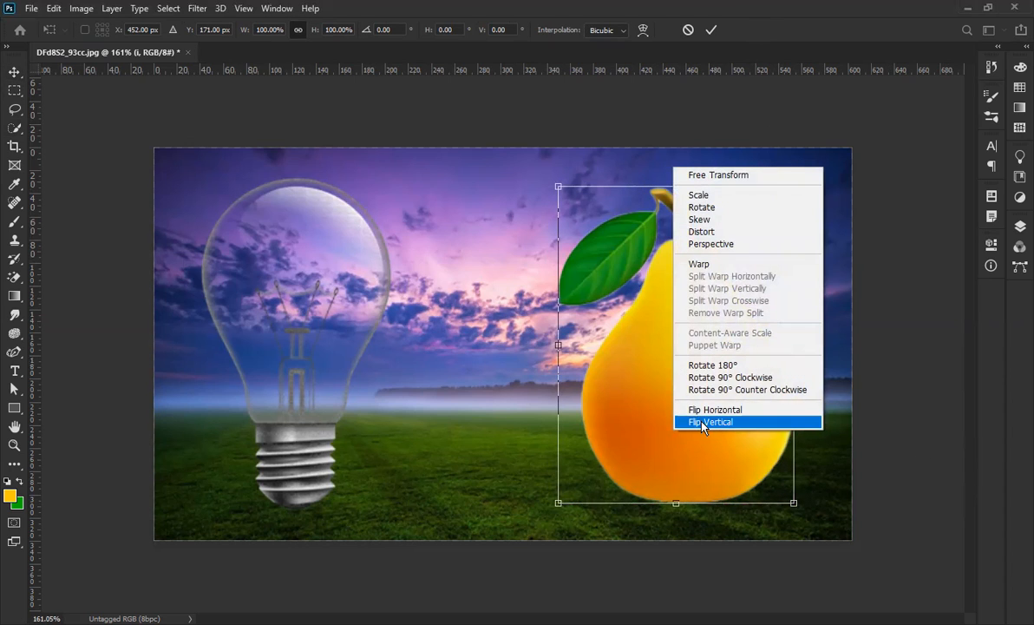
click(701, 422)
click(711, 30)
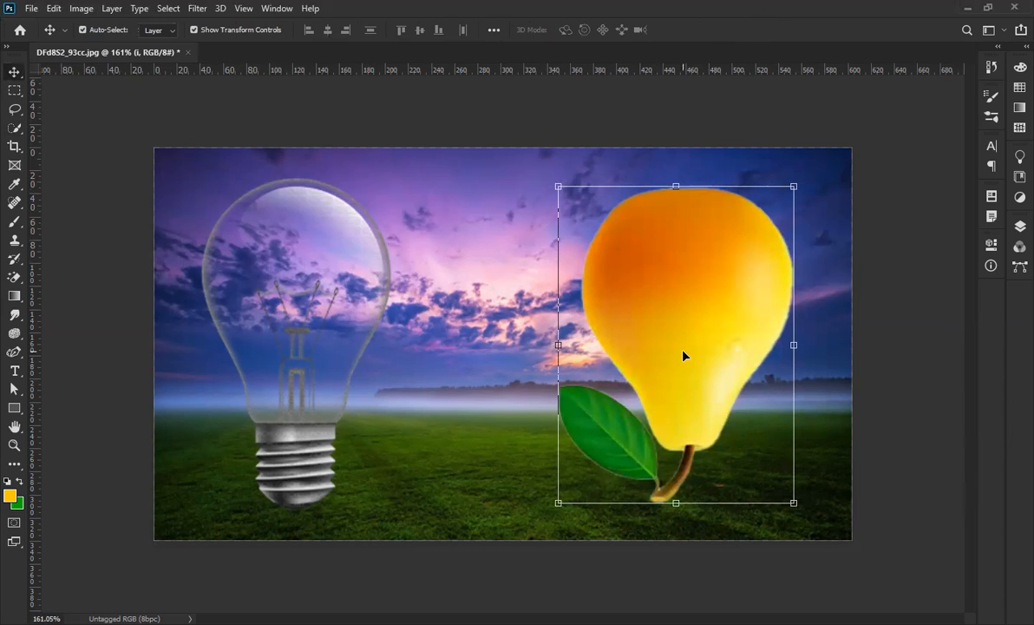
Enlarge the pear slightly by dragging a corner handle outward.
click(803, 181)
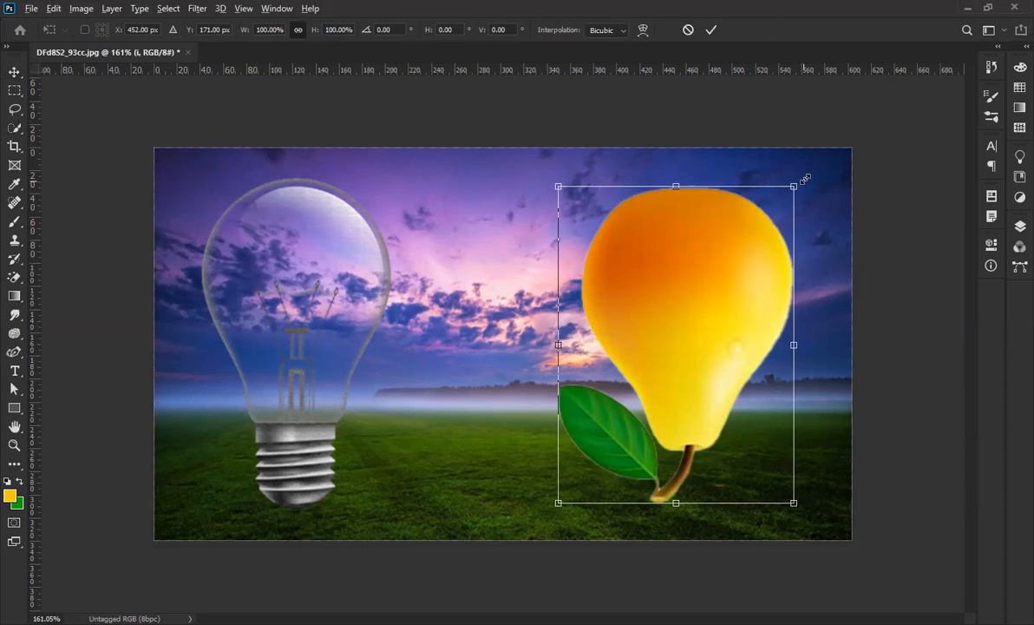
drag(795, 185, 801, 175)
click(710, 29)
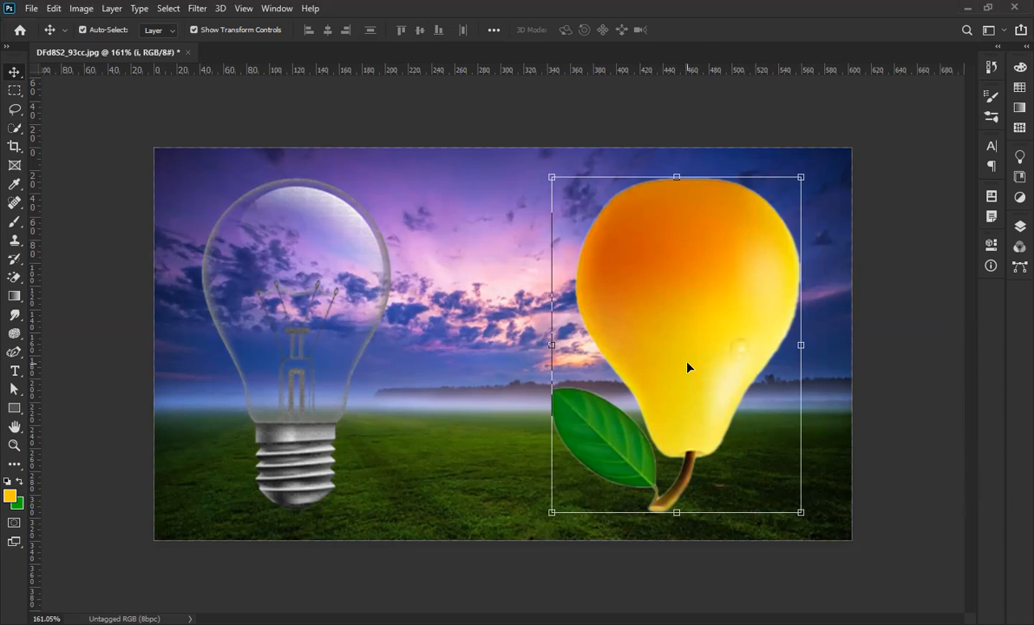
click(82, 11)
Darken the pear with Curves, pulling the RGB midpoint to about Input 153, Output 98.
mouse_move(145, 53)
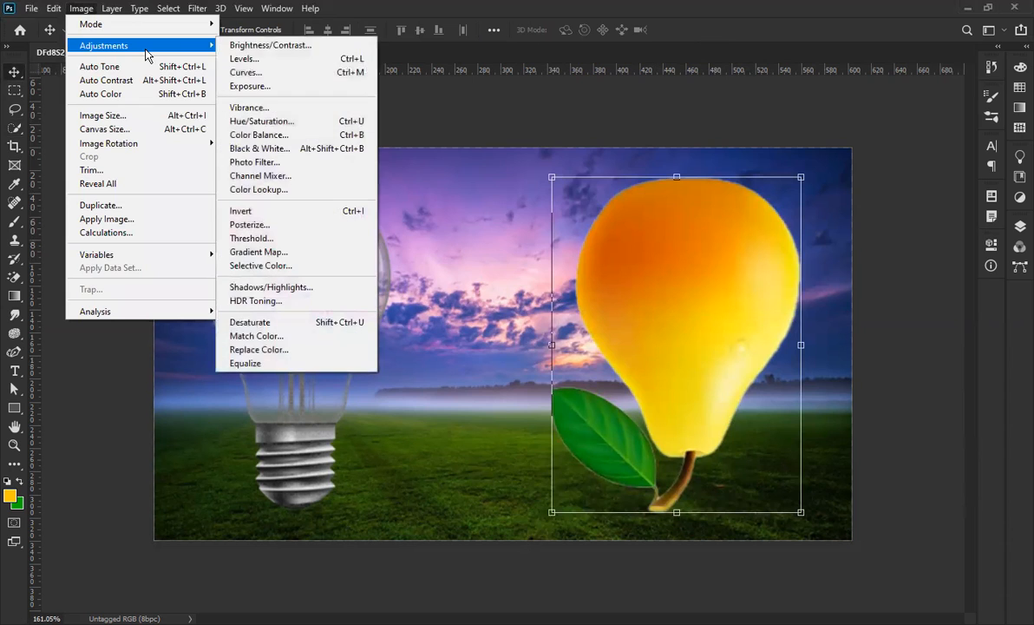
click(295, 78)
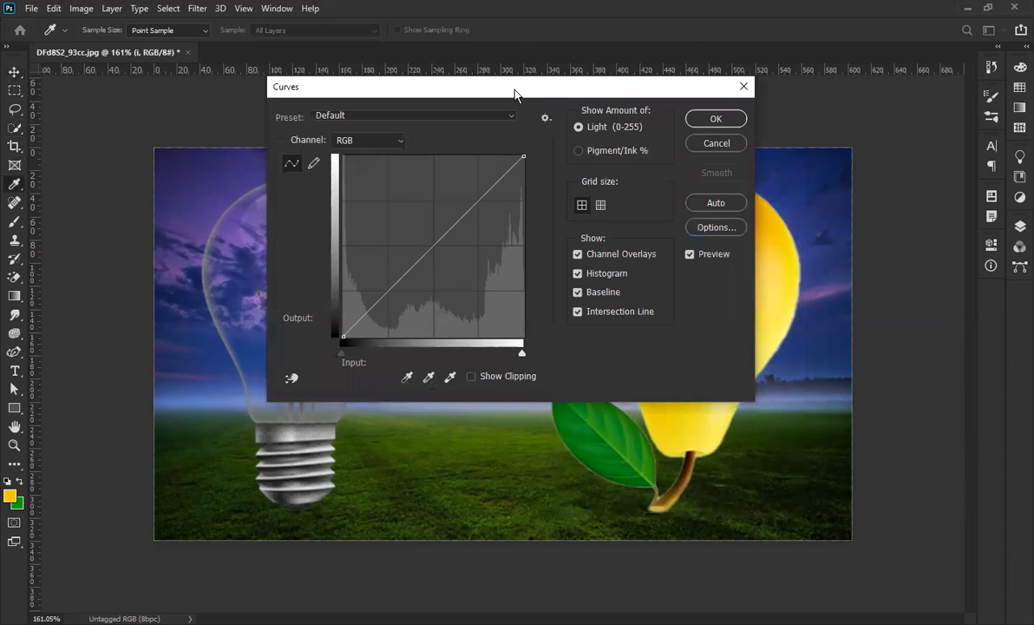
drag(515, 93, 416, 108)
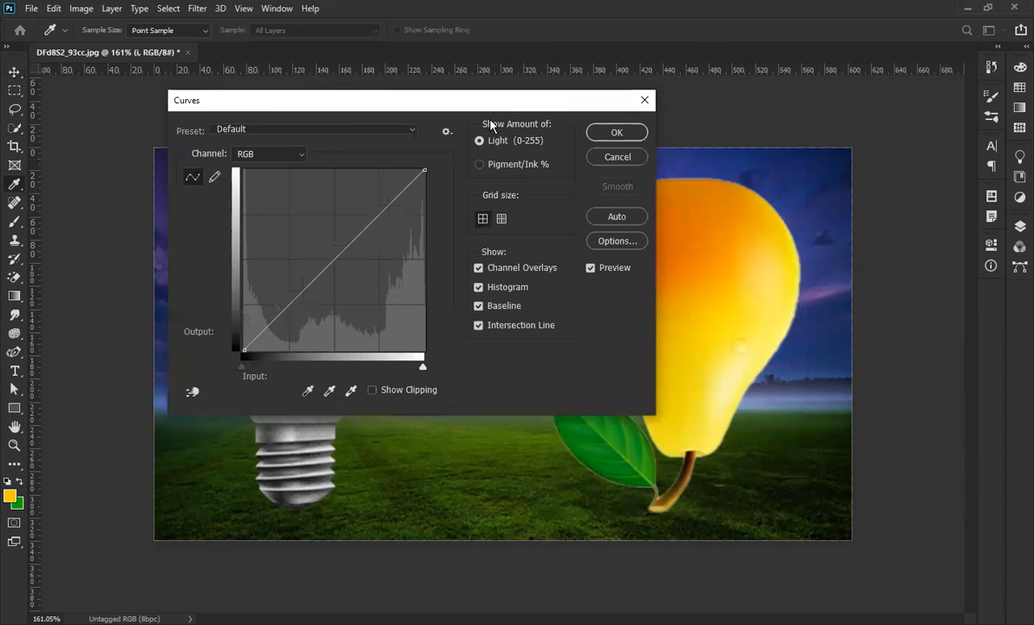
drag(327, 267, 356, 286)
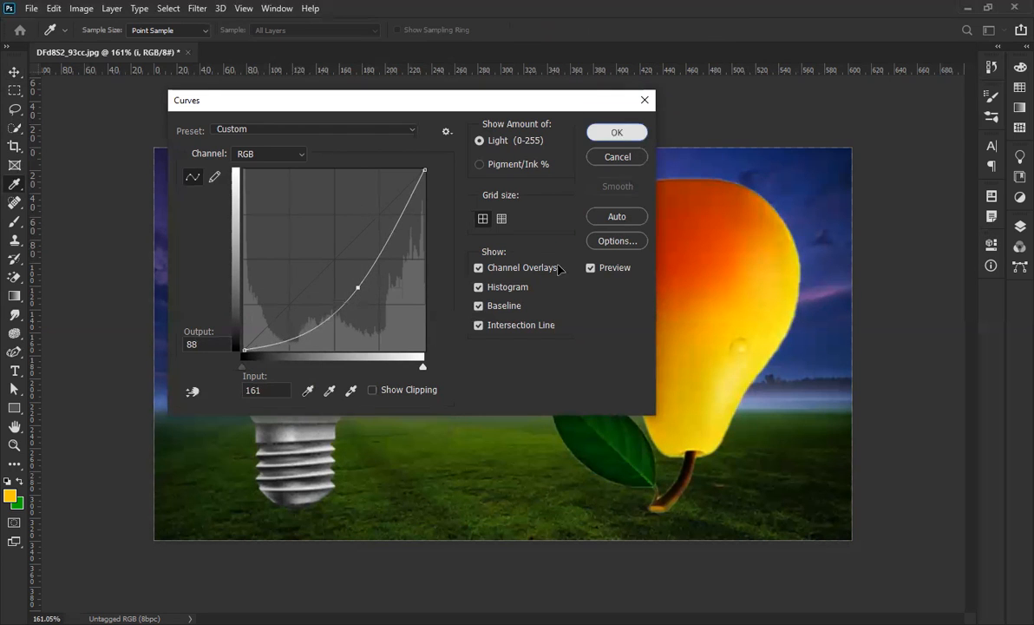
key(Return)
key(v)
key(ctrl+plus)
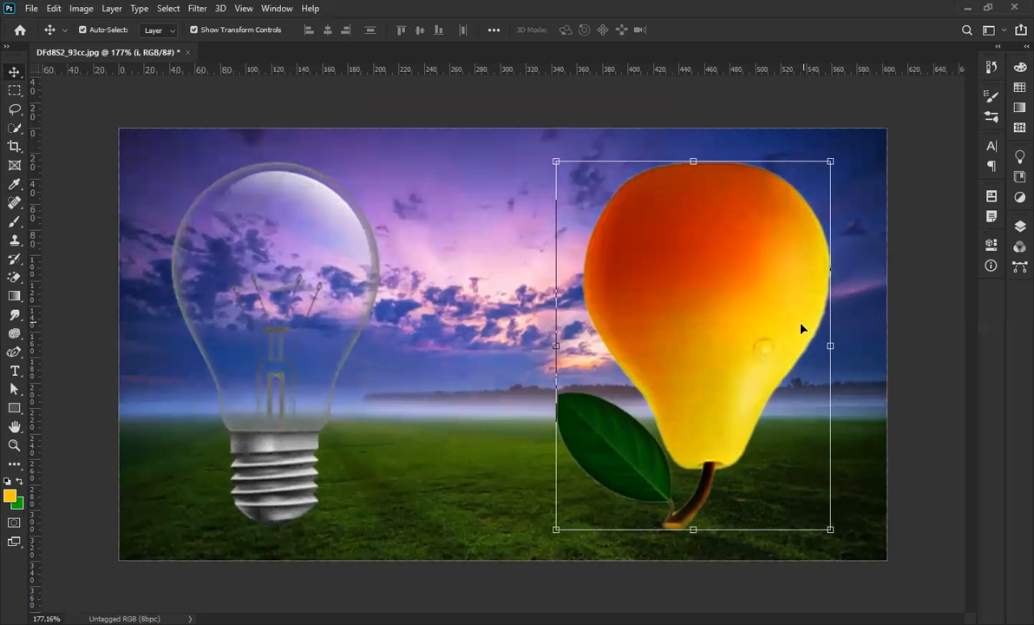
Magic Wand-select the pear's yellow lower-right side and feather the selection.
click(16, 130)
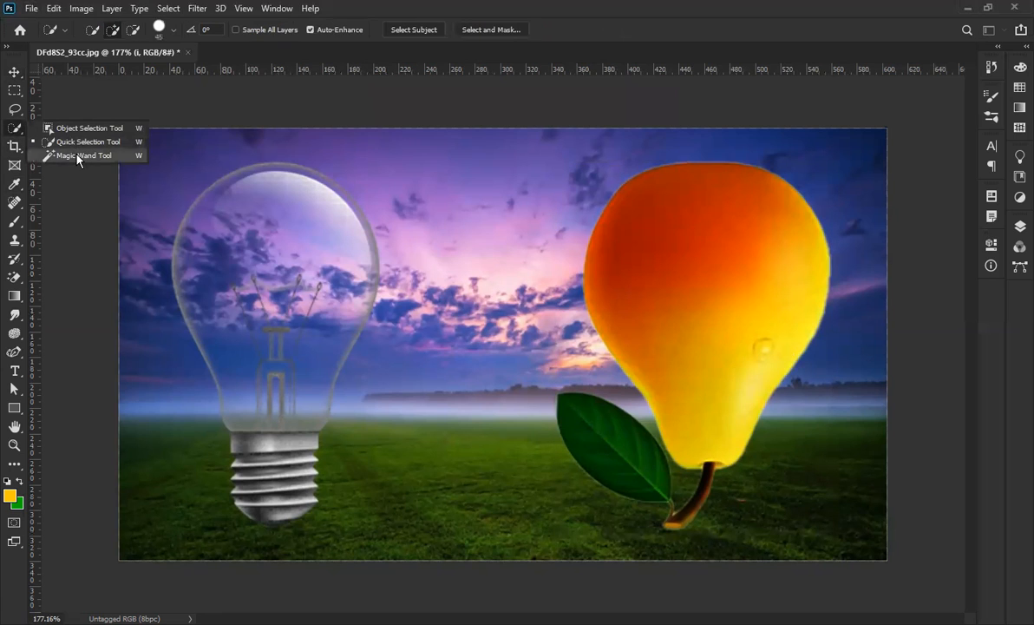
click(80, 155)
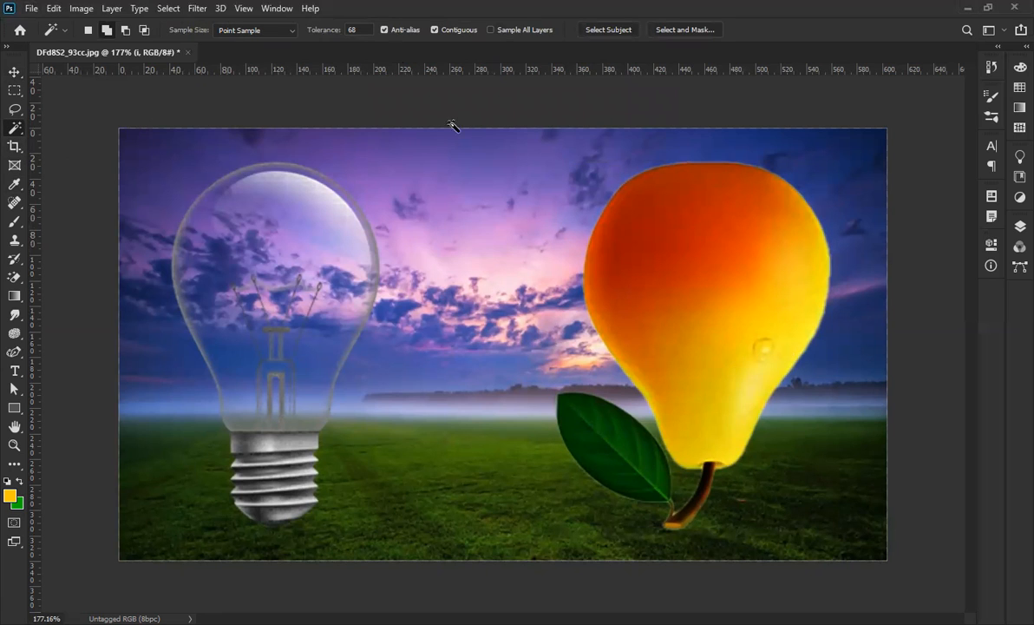
click(759, 379)
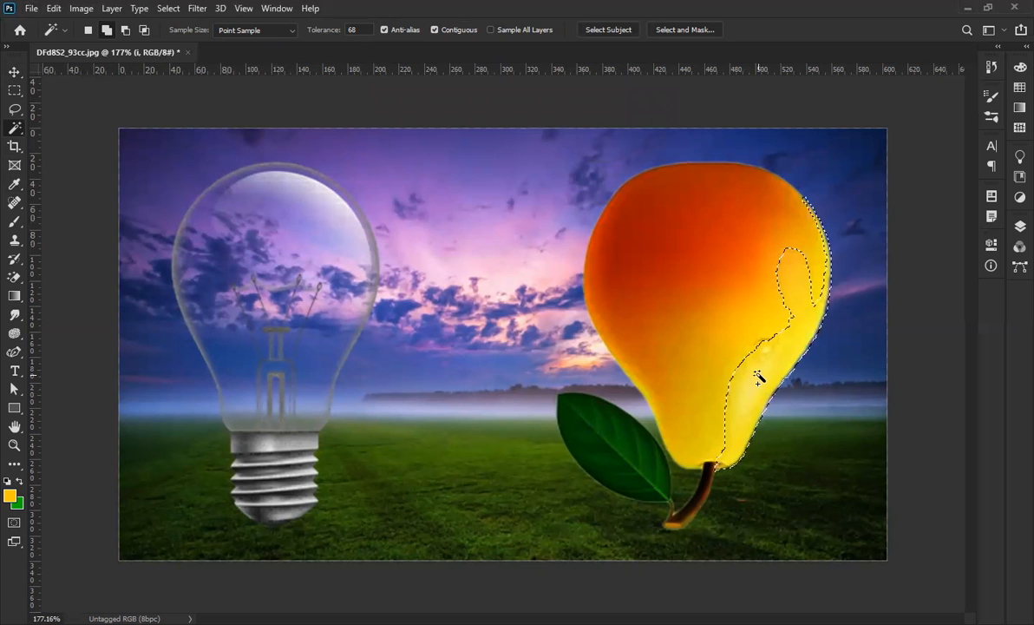
click(730, 380)
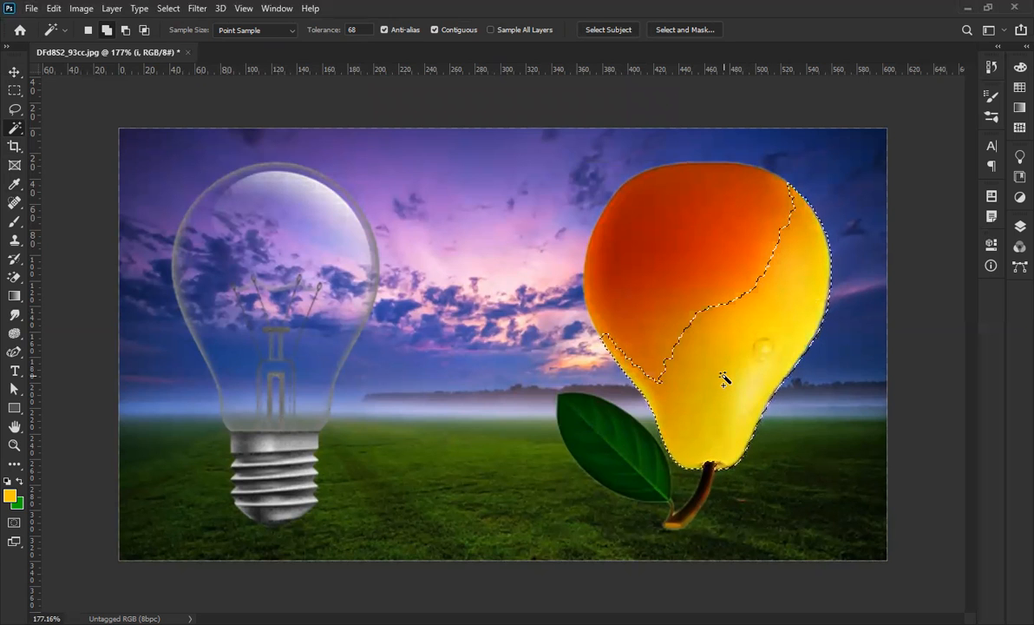
right_click(754, 341)
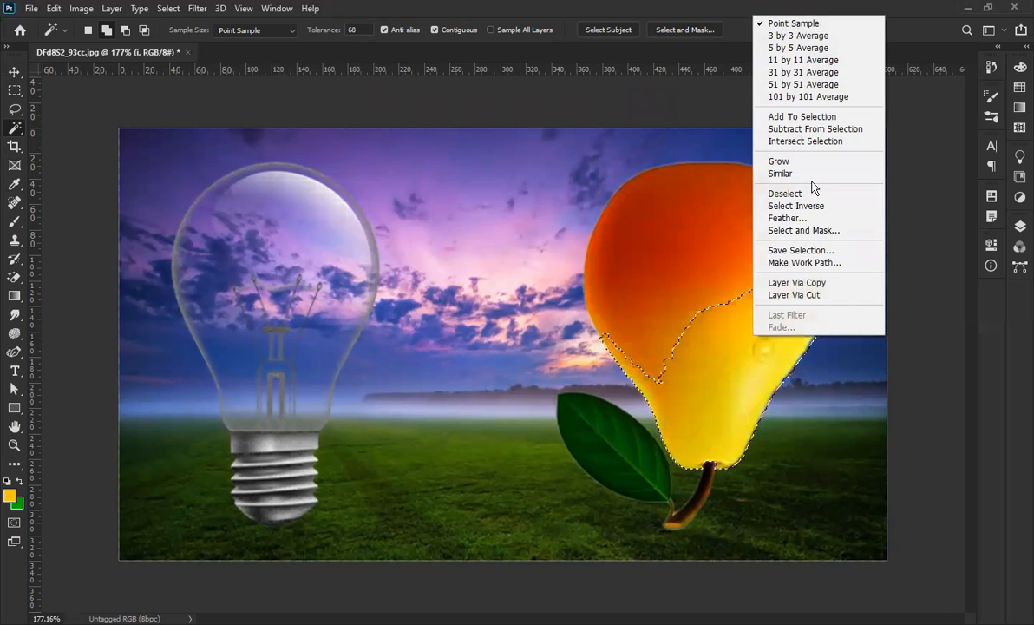
click(797, 217)
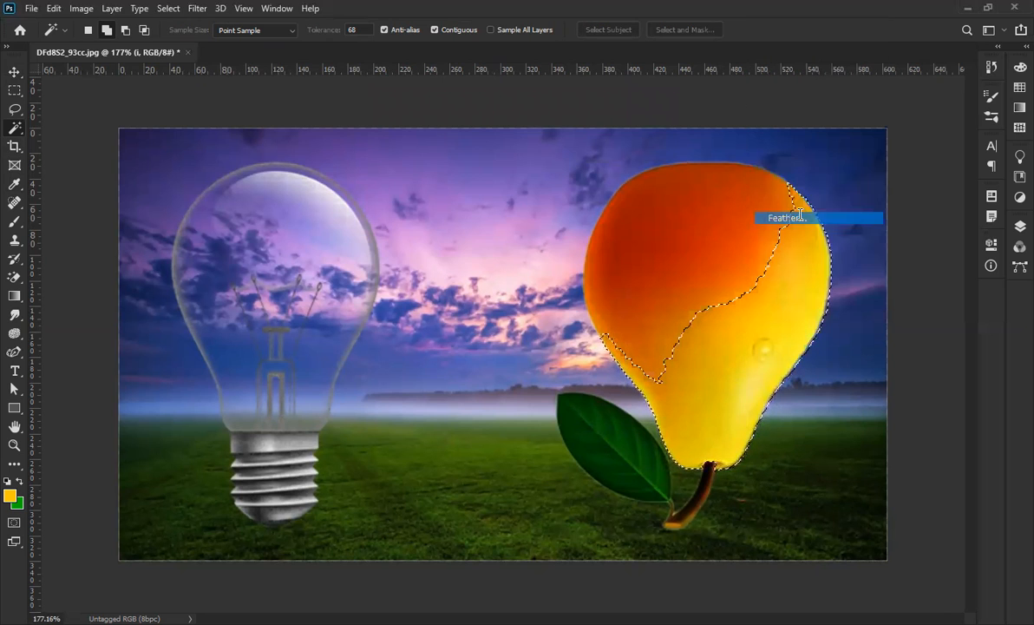
click(872, 211)
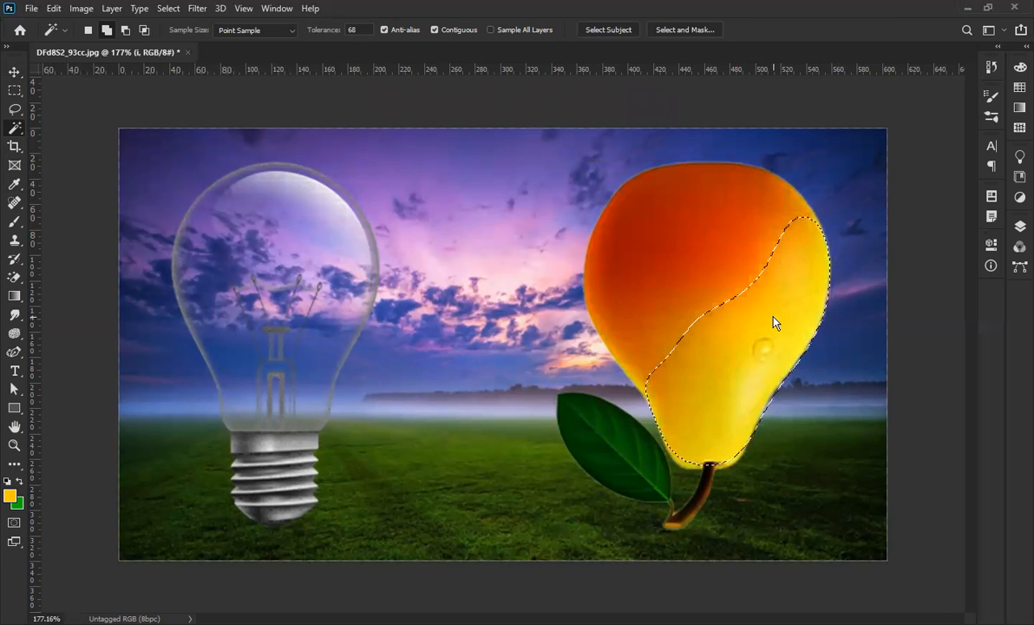
Darken the feathered yellow area with a Curves midpoint pull, then deselect.
key(ctrl+m)
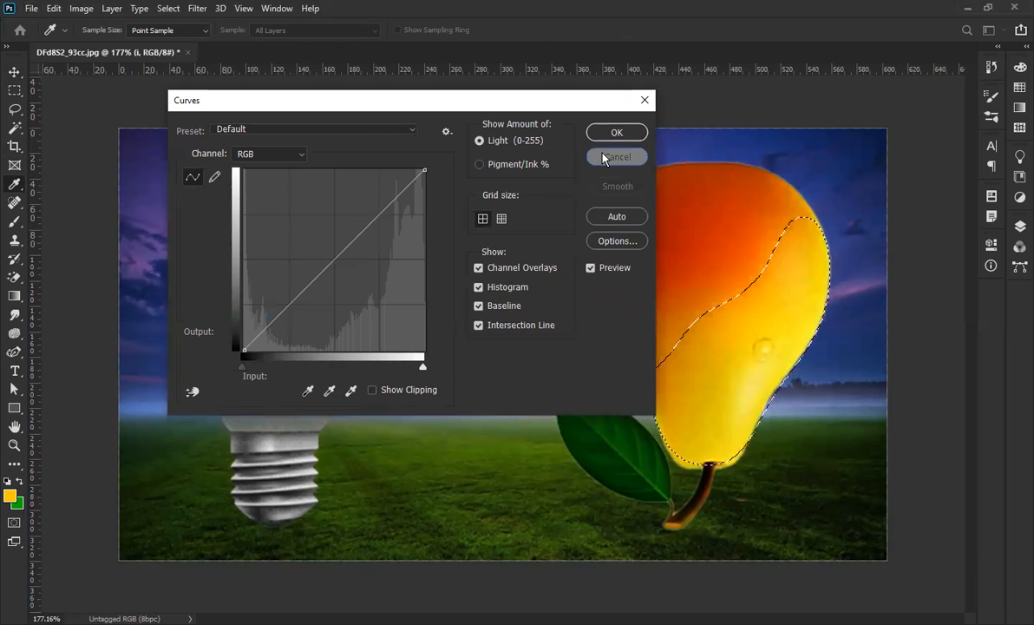
click(81, 9)
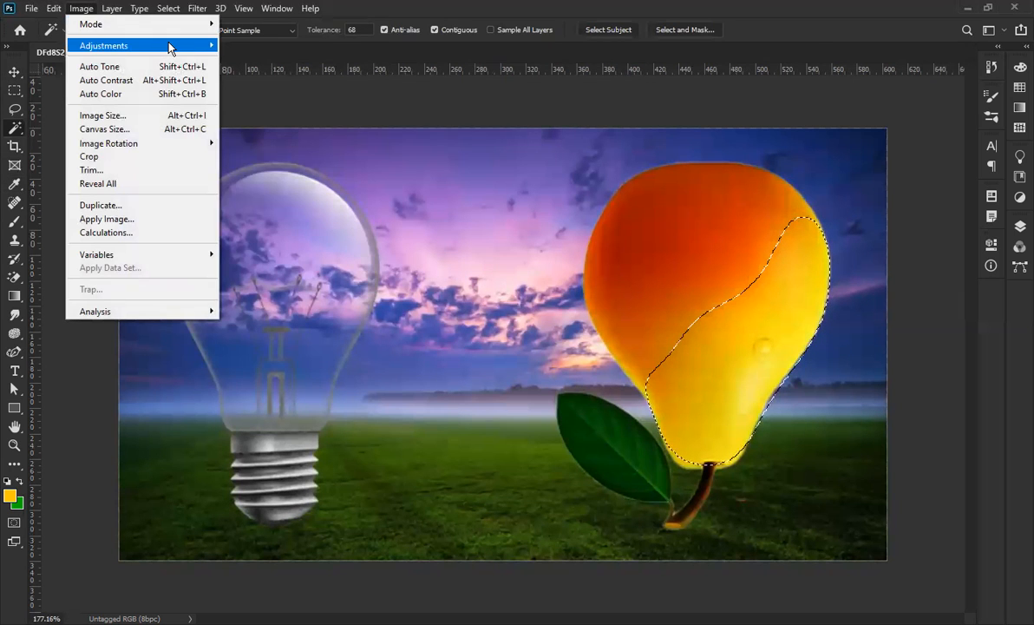
mouse_move(170, 49)
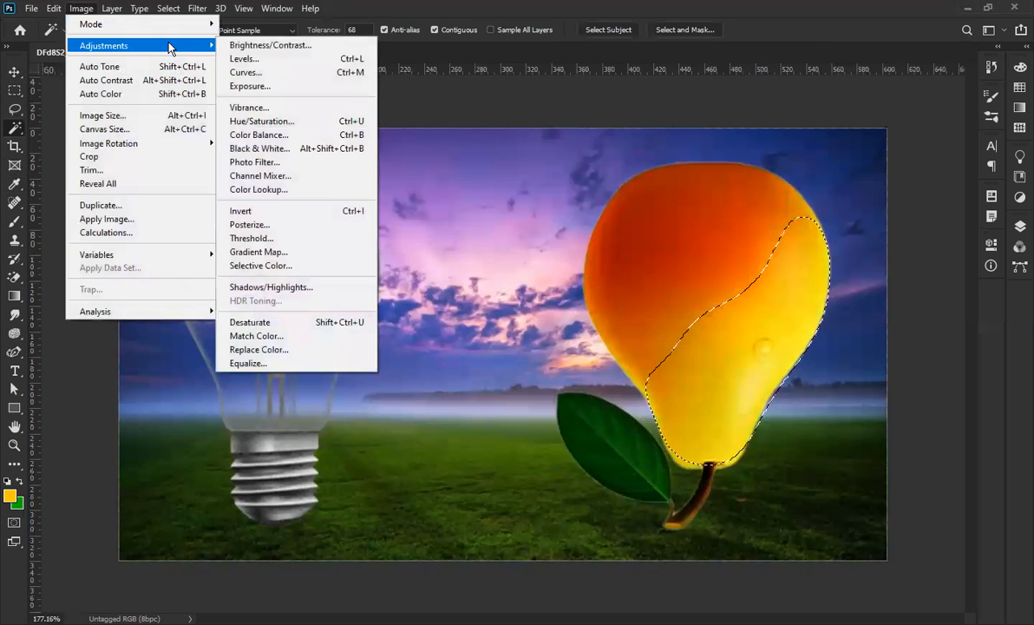
click(300, 73)
drag(335, 260, 349, 283)
click(618, 133)
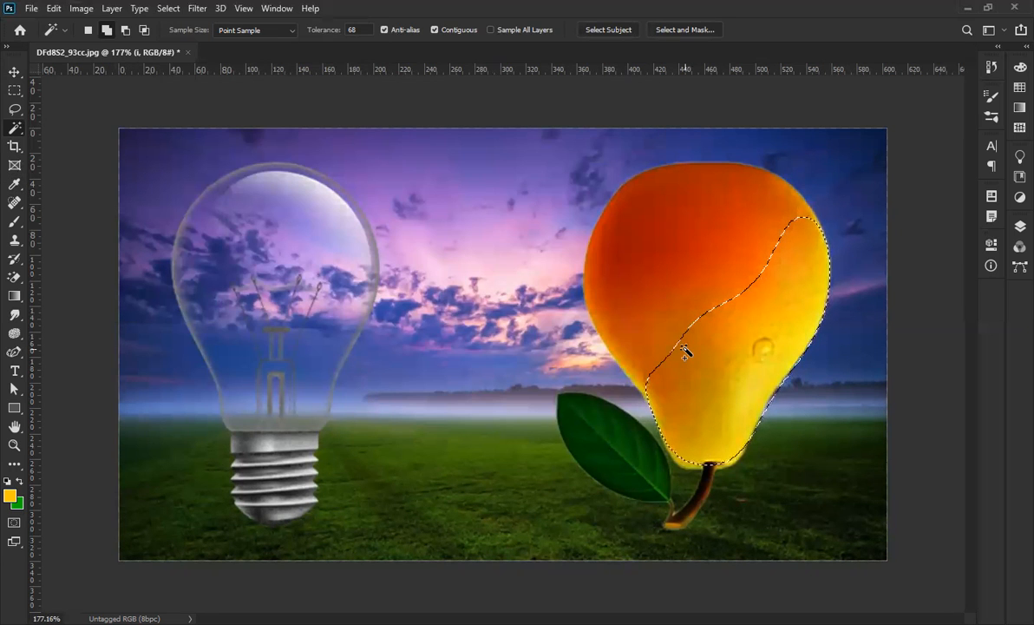
key(ctrl+d)
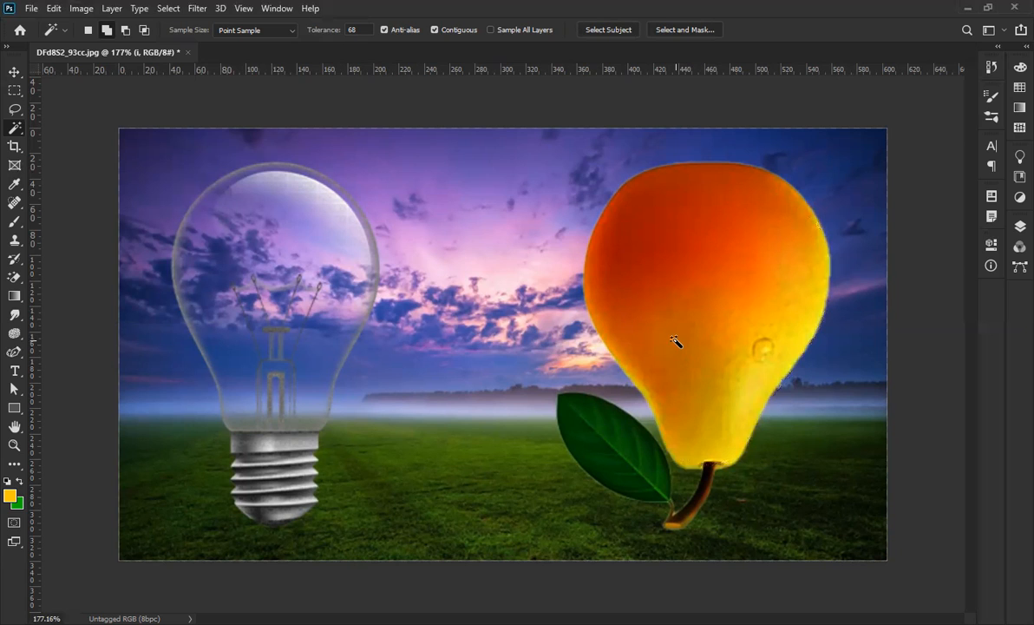
click(12, 70)
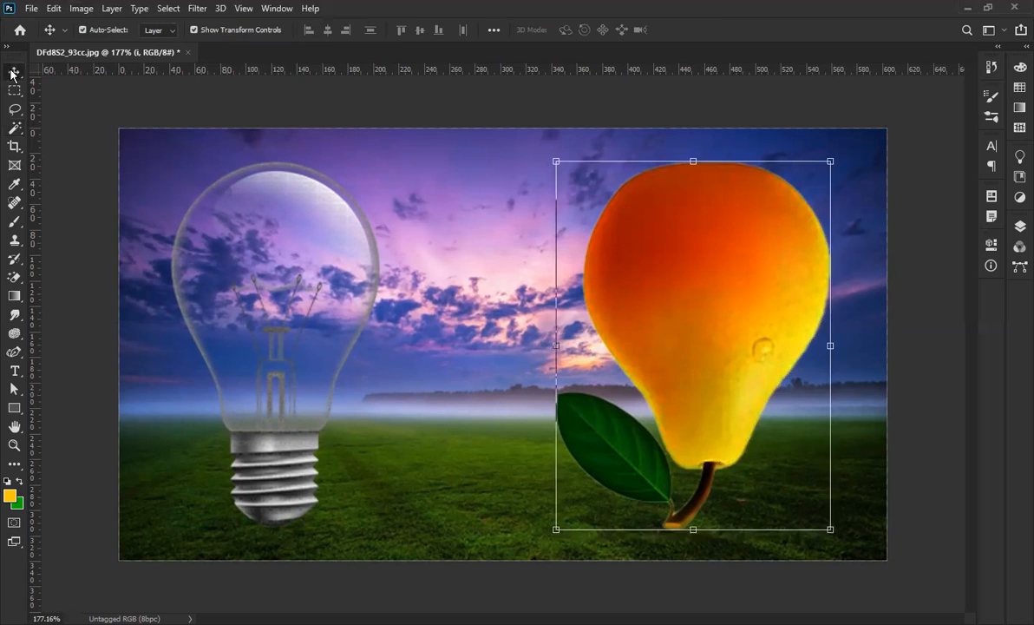
Nudge the light bulb up and darken it with Curves, mapping input 146 to output 101.
click(288, 464)
drag(288, 457, 286, 417)
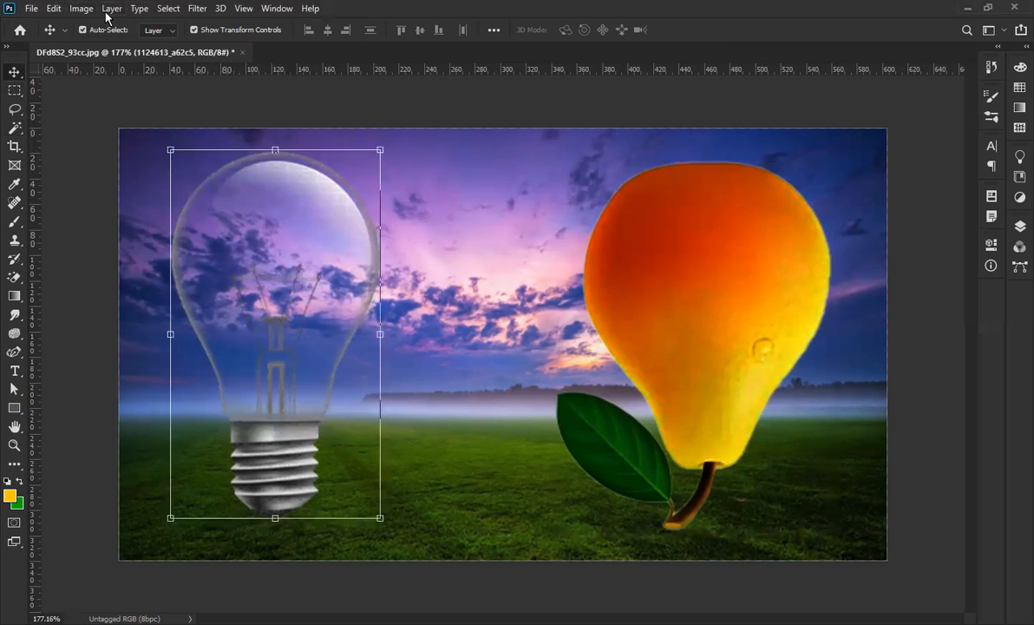
click(78, 9)
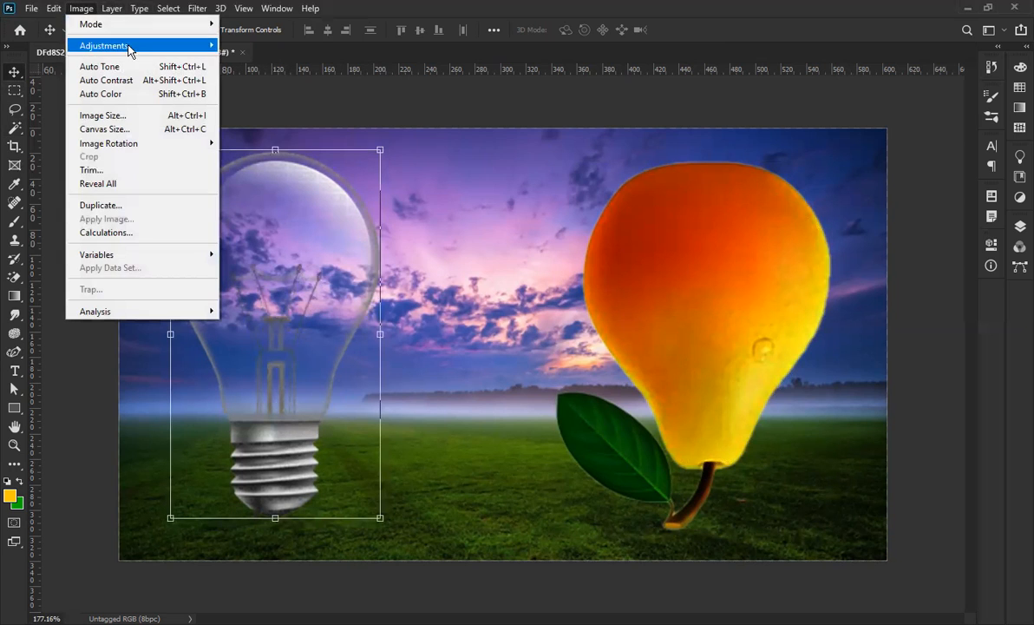
mouse_move(143, 45)
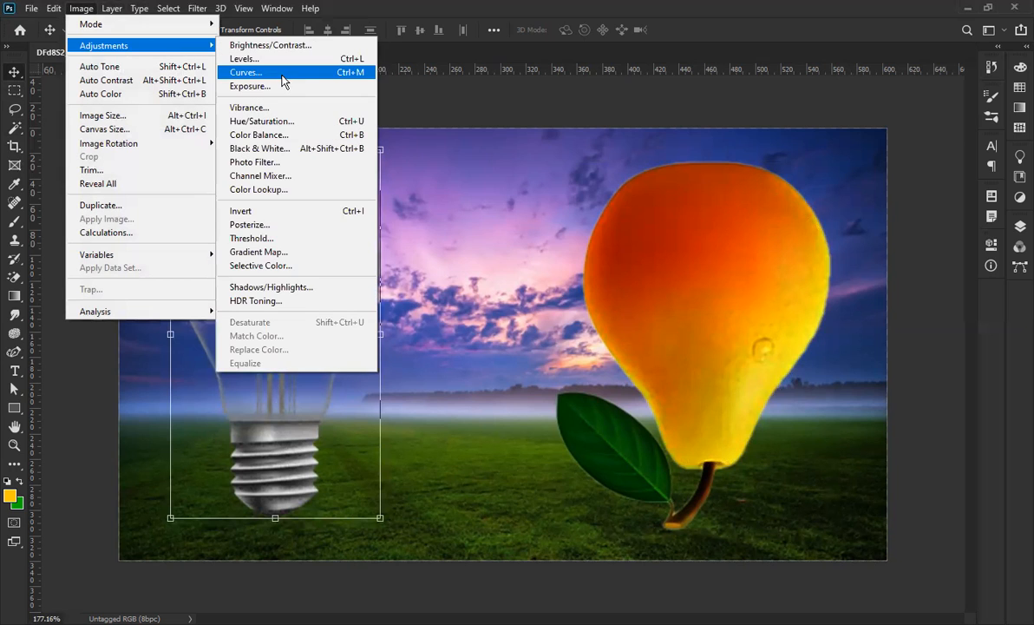
click(251, 73)
drag(434, 245, 446, 265)
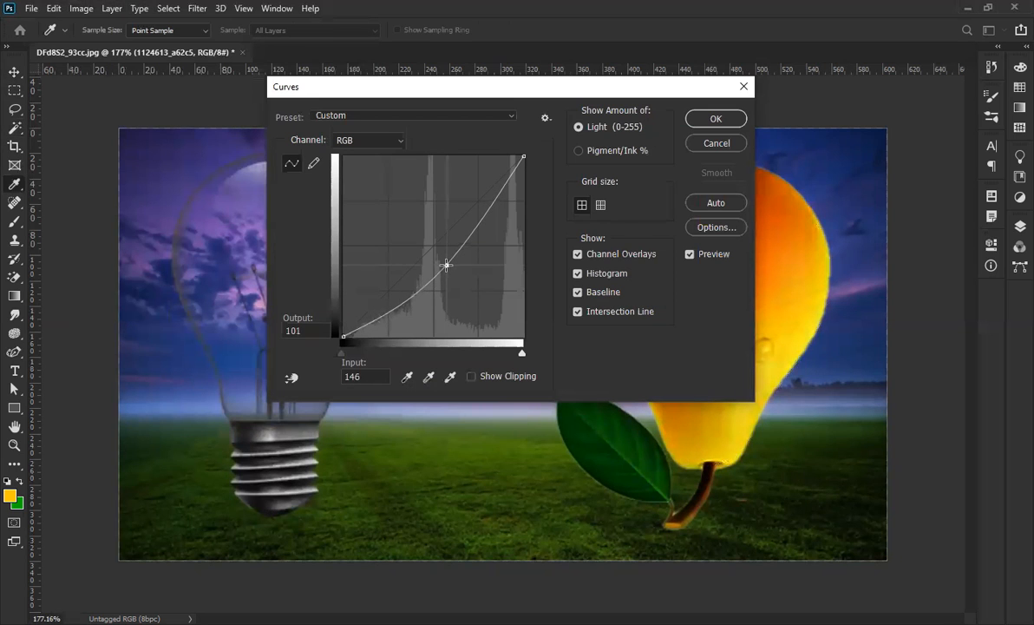
click(716, 118)
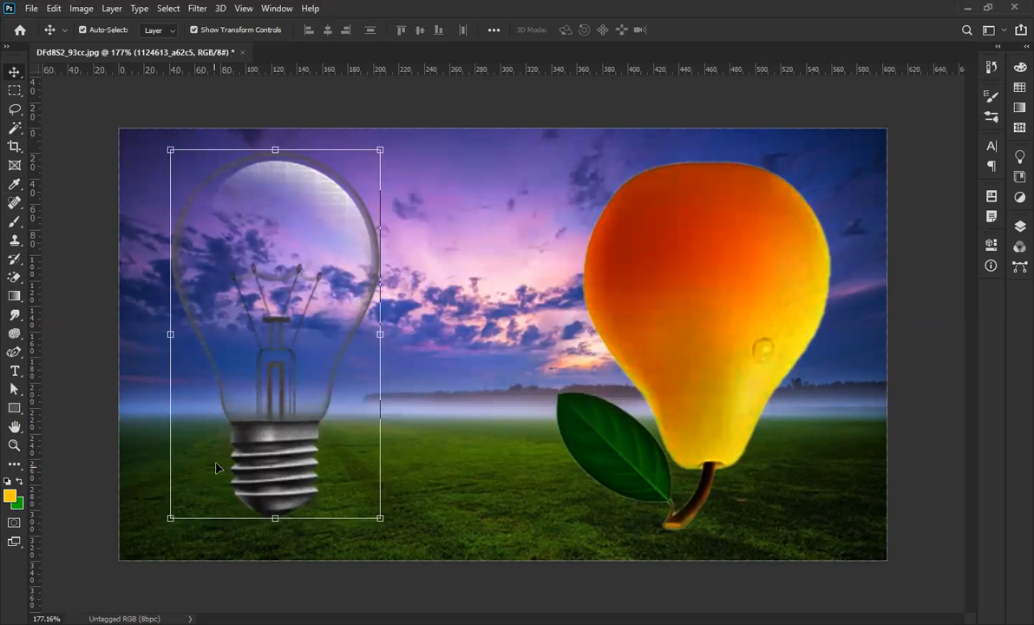
Scale the pear up to about 102.95%, then select the light bulb layer.
scroll(238, 508, up, 1)
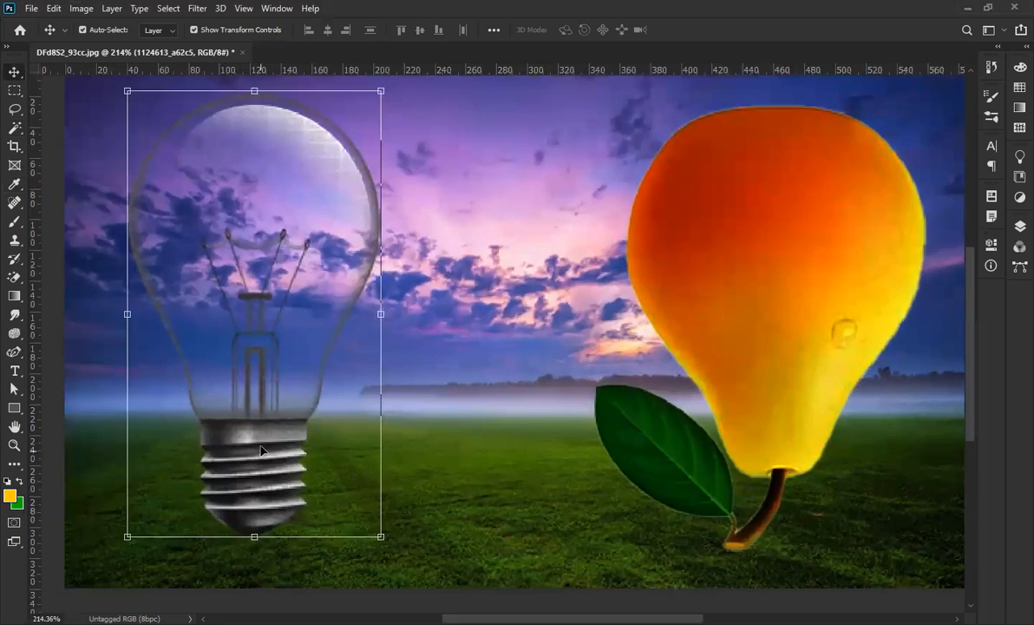
scroll(261, 450, down, 2)
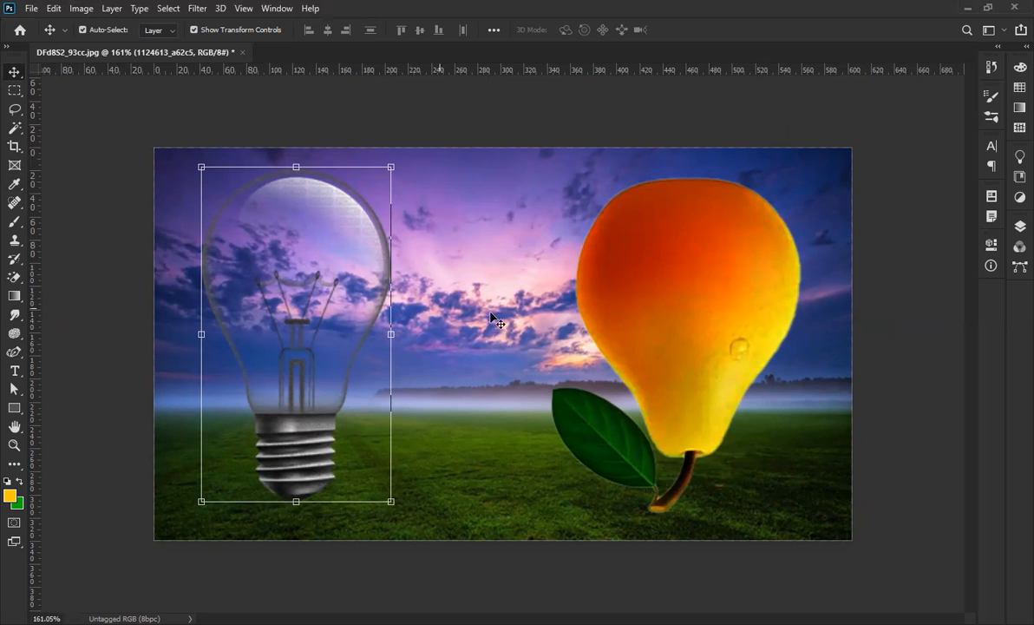
click(729, 234)
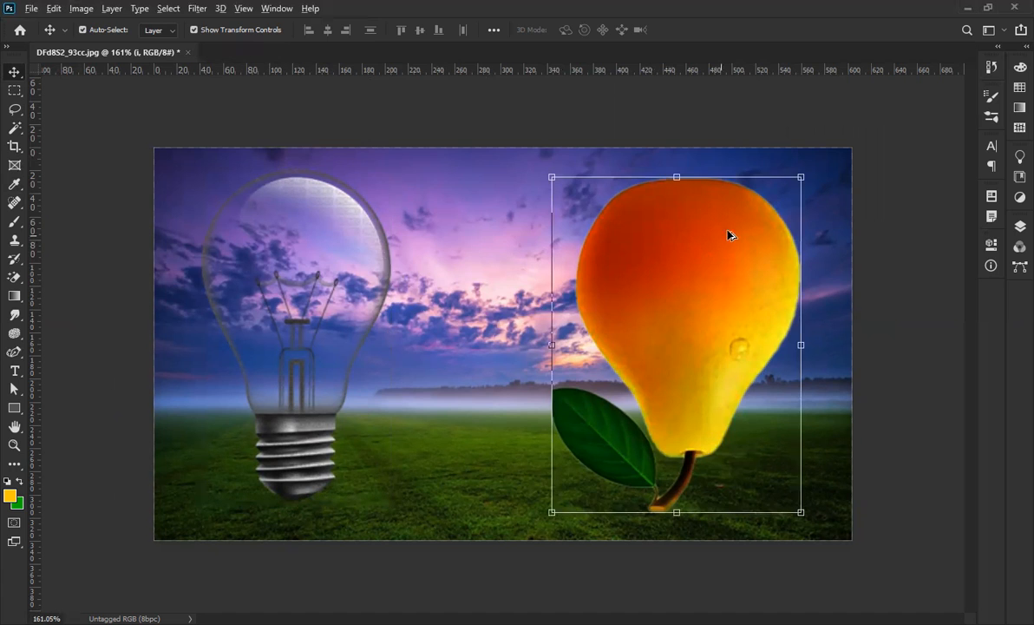
click(798, 177)
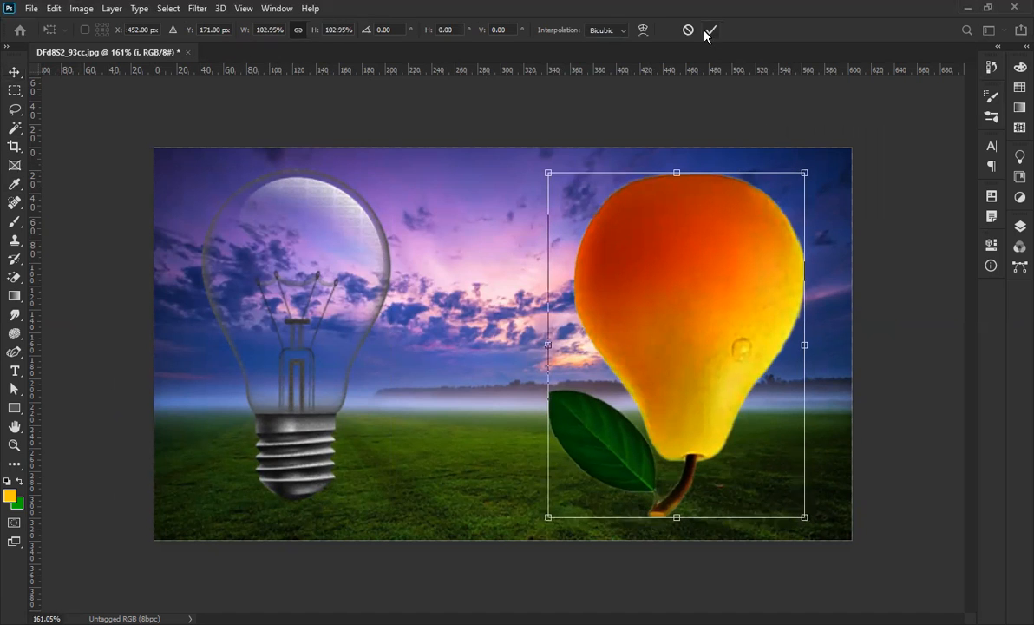
click(710, 29)
click(260, 395)
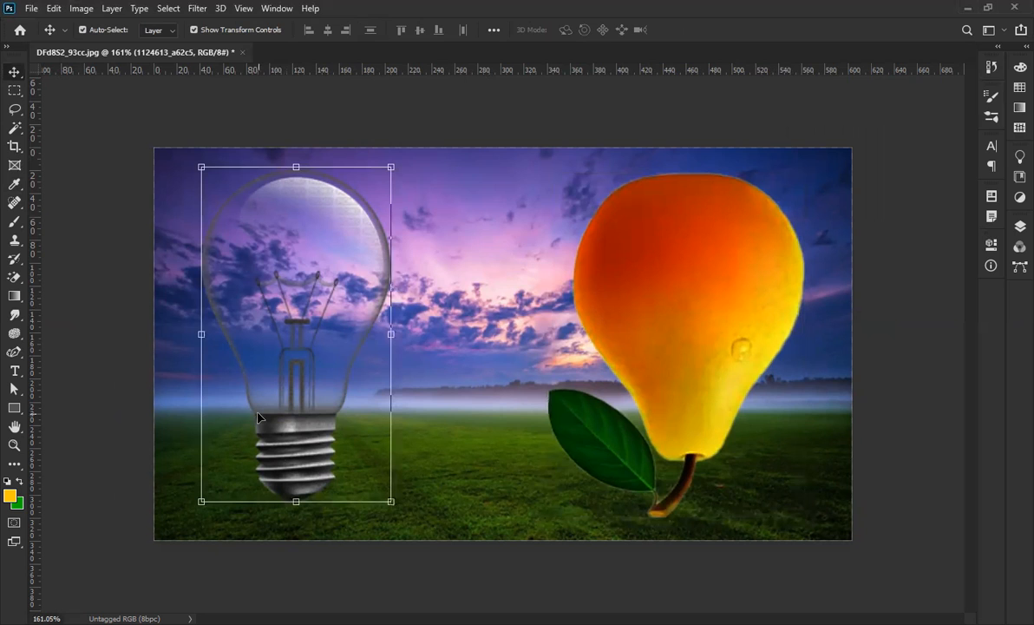
click(13, 127)
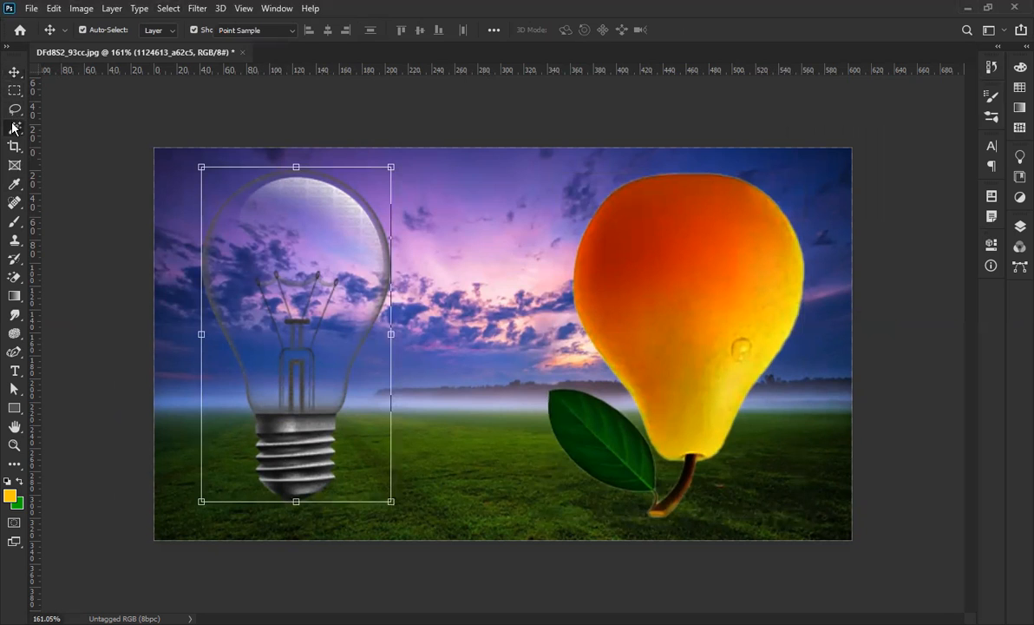
Quick-select the bulb's metal screw base, trimming out the neck and straightening the top edge.
drag(13, 128, 85, 158)
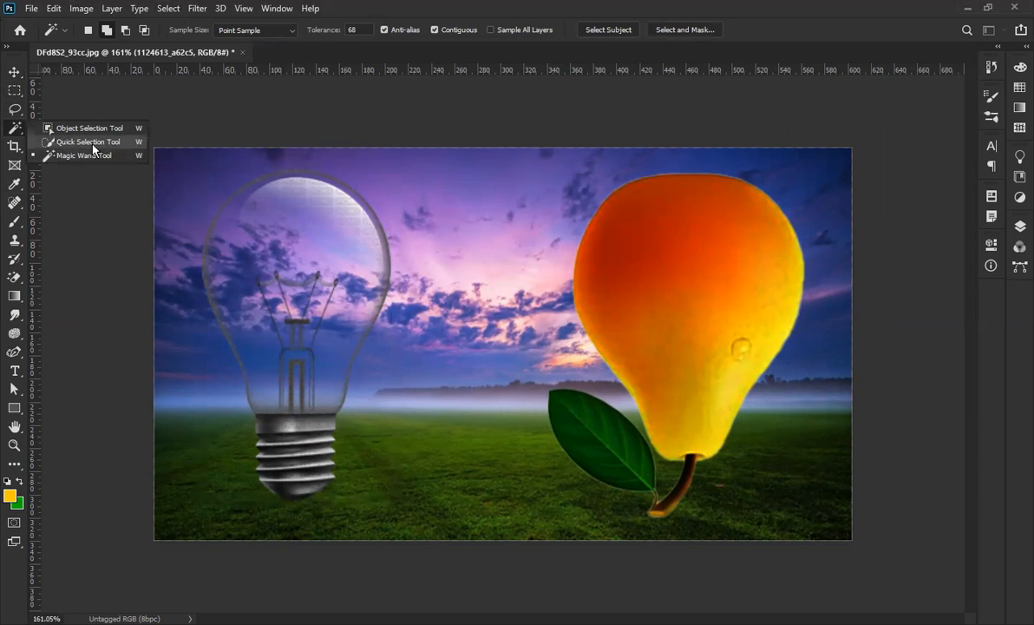
click(86, 142)
scroll(291, 488, up, 2)
mouse_move(292, 489)
mouse_down()
mouse_move(199, 443)
mouse_move(245, 522)
mouse_move(259, 500)
mouse_move(246, 512)
mouse_up()
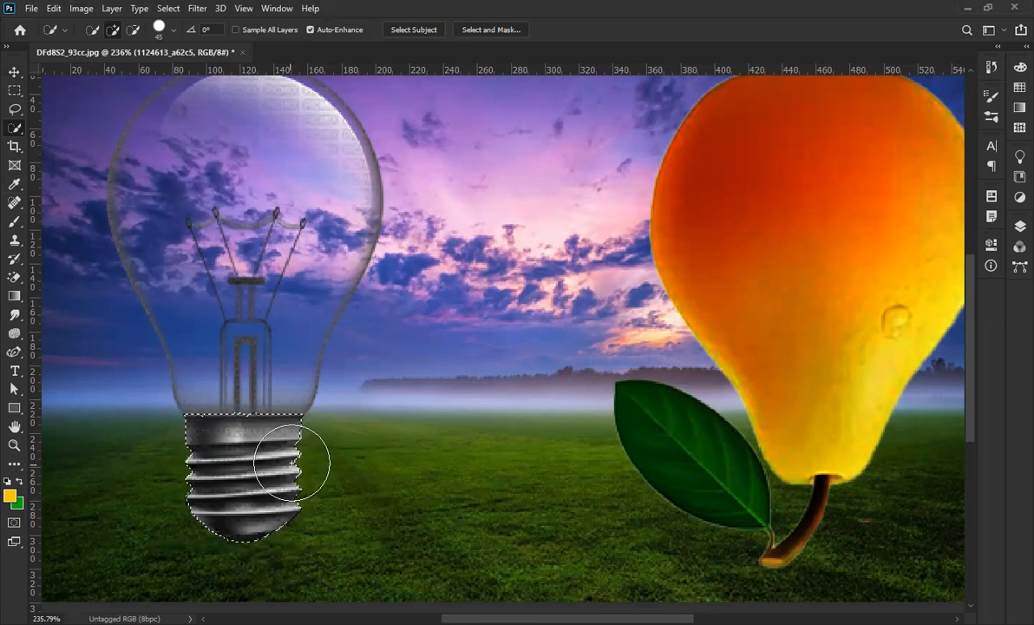
scroll(242, 427, up, 1)
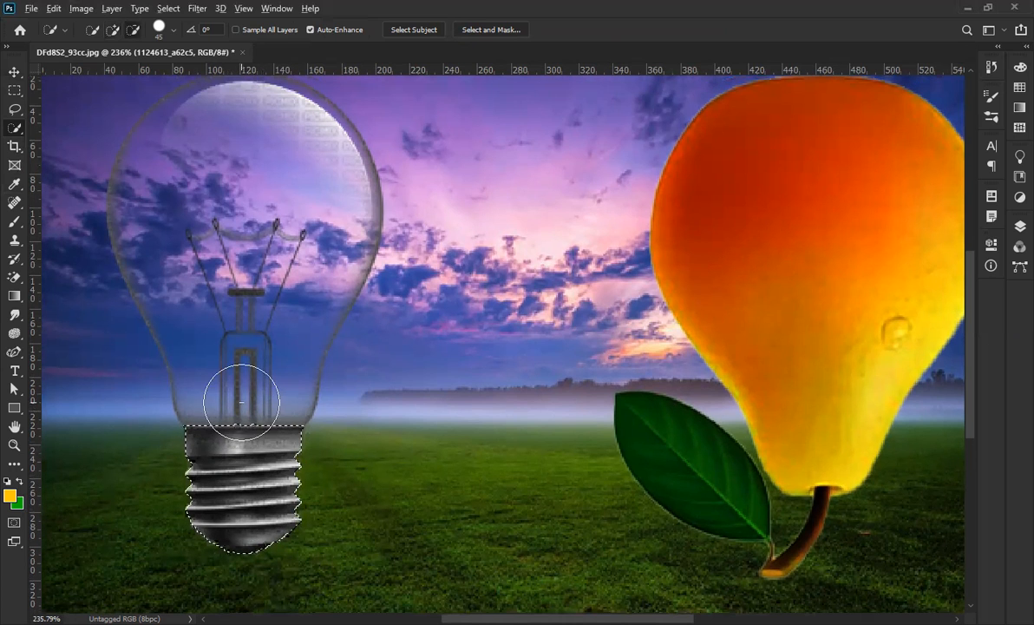
key(bracketleft)
key(bracketleft)
key(bracketleft)
key(bracketleft)
key(bracketleft)
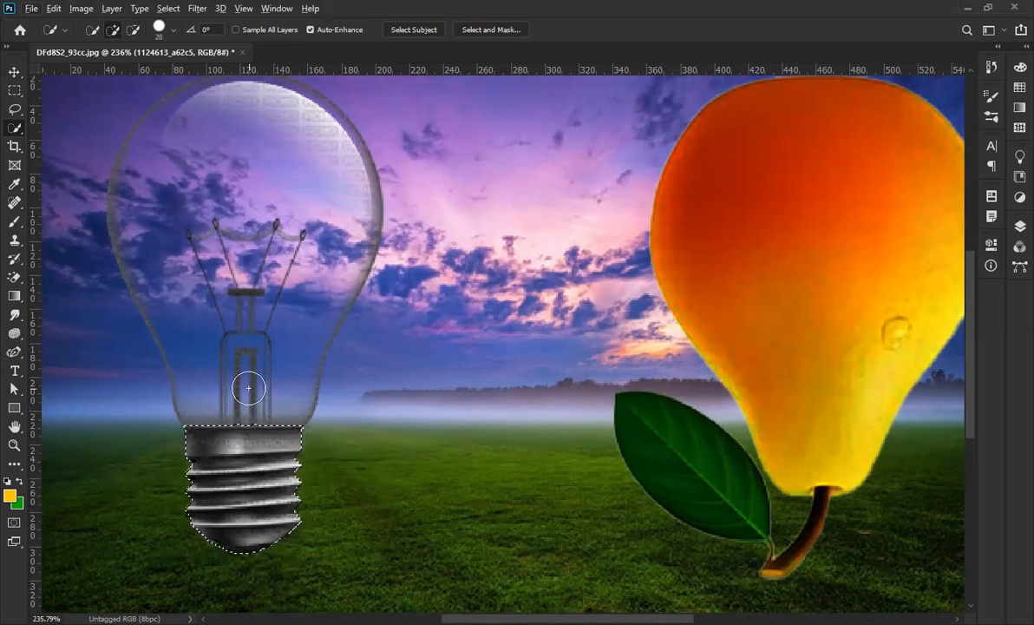
scroll(244, 445, up, 3)
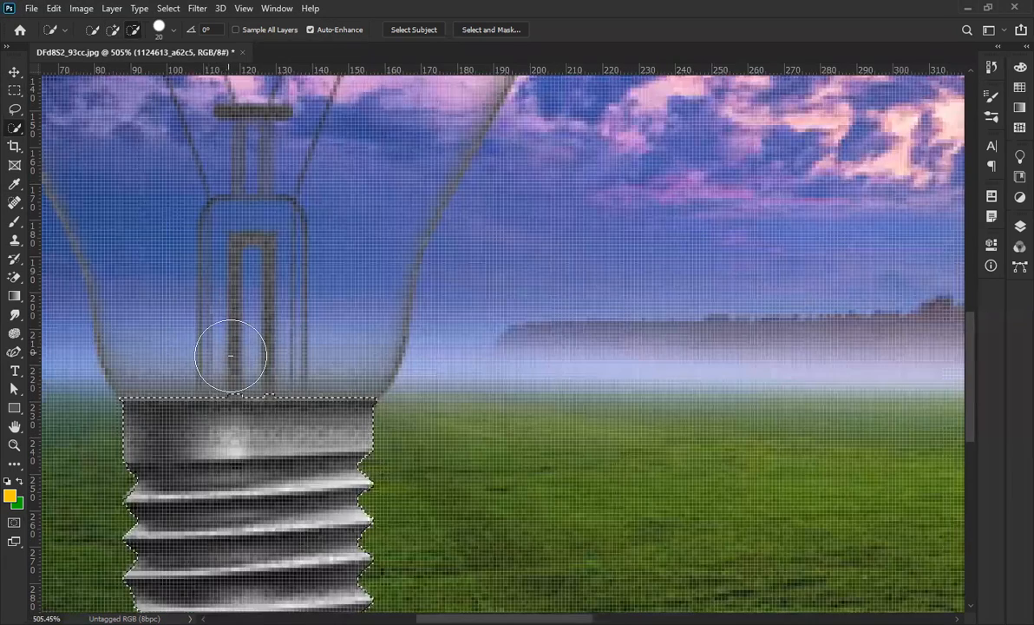
drag(243, 362, 303, 363)
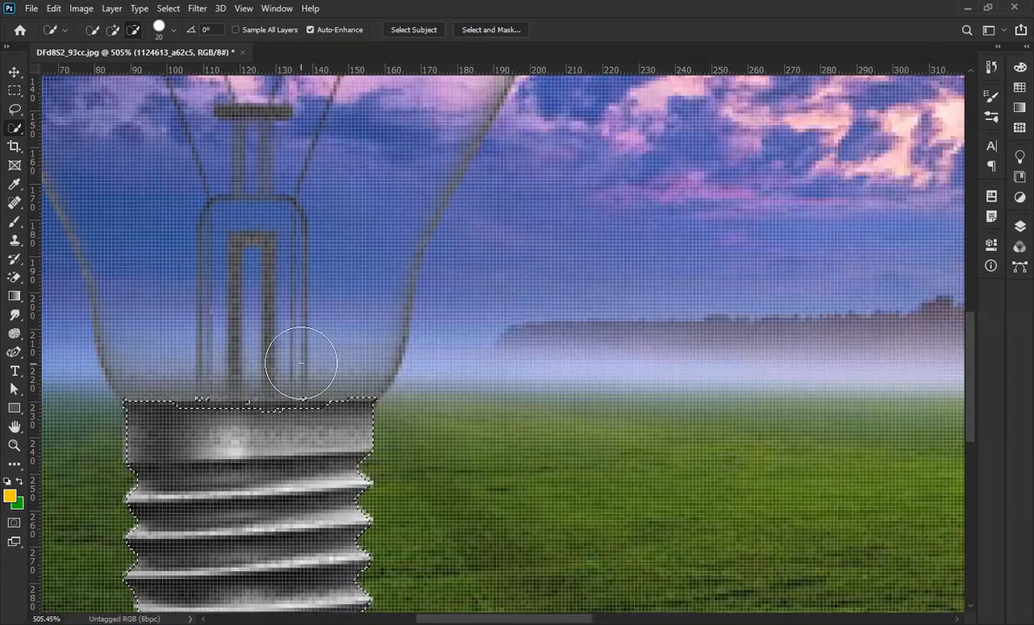
mouse_move(211, 442)
mouse_down()
mouse_move(208, 432)
mouse_move(272, 431)
mouse_up()
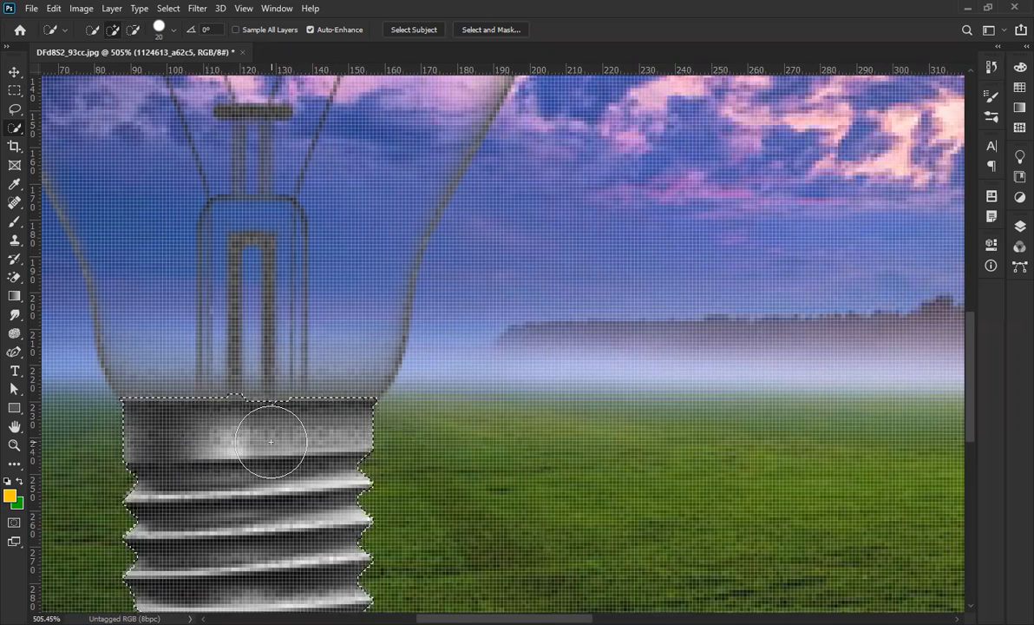
scroll(273, 442, down, 5)
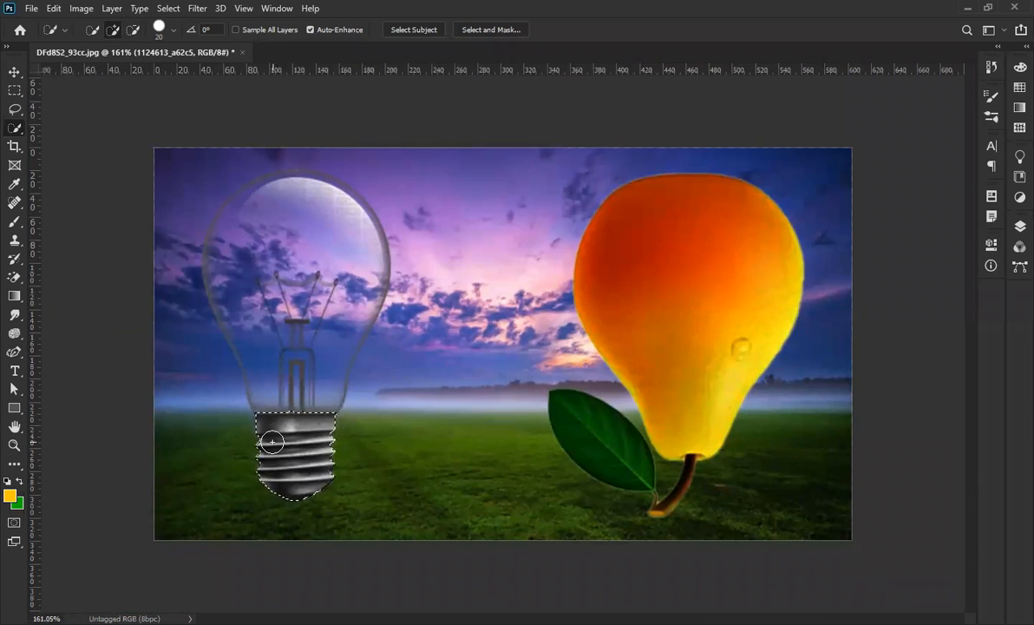
Rasterize the bulb layer, cut out the screw base, and paste it as Layer 1.
click(1020, 226)
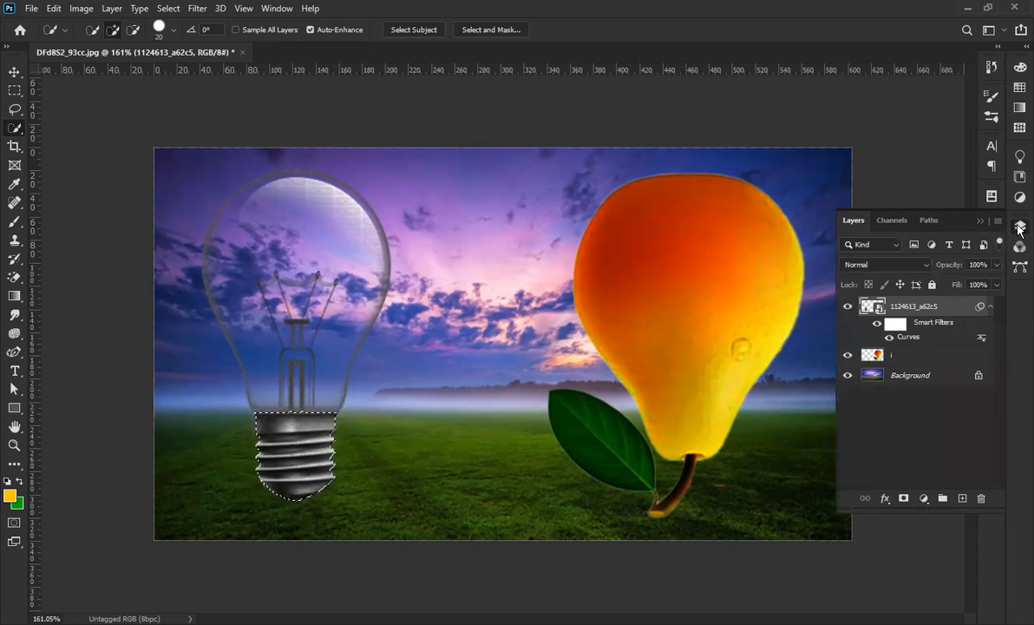
right_click(899, 314)
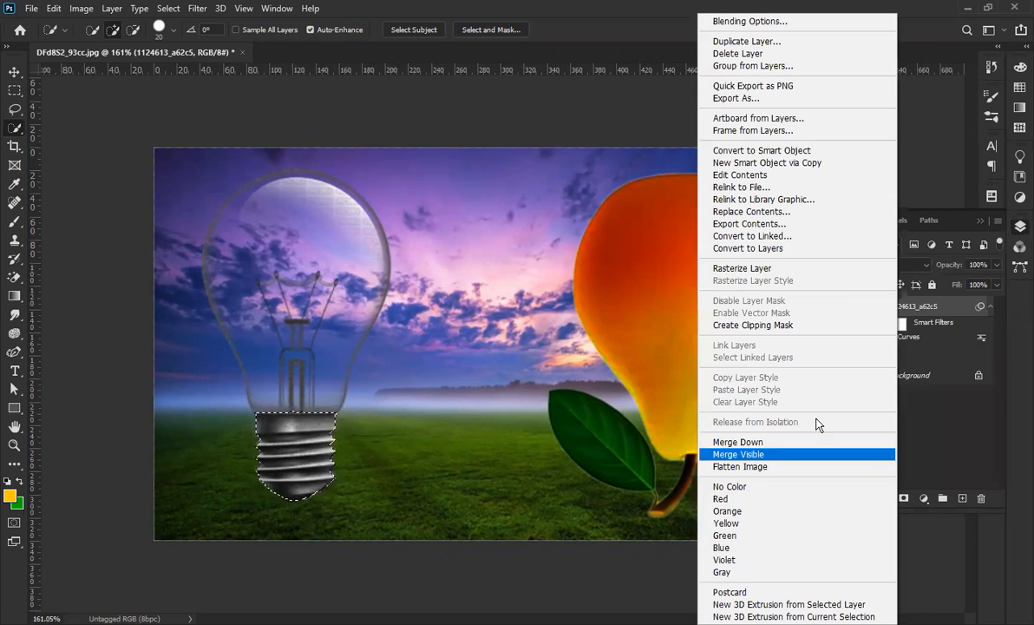
click(761, 270)
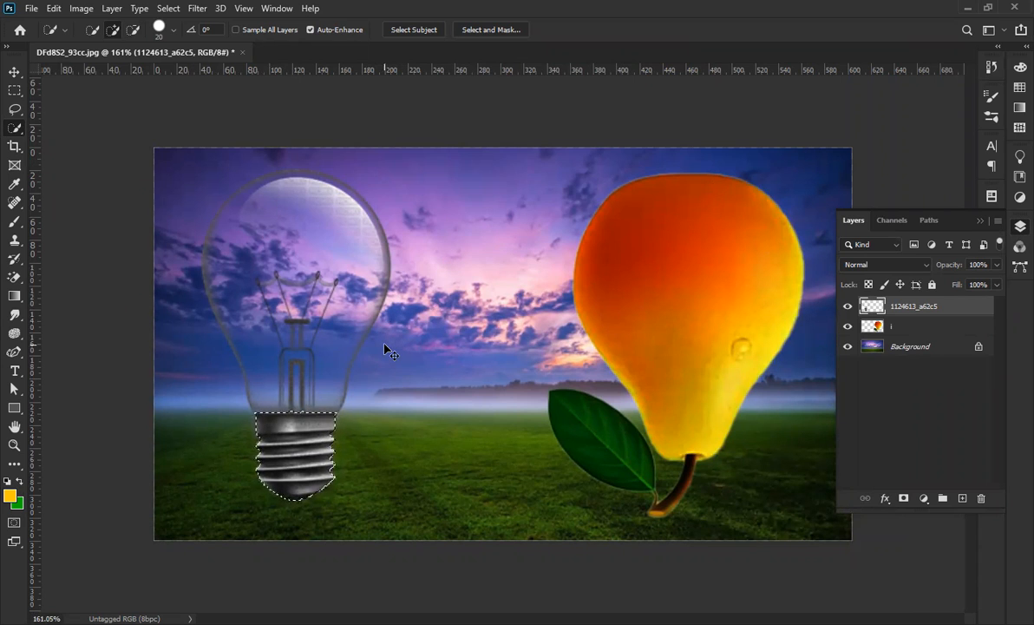
key(Delete)
key(ctrl+d)
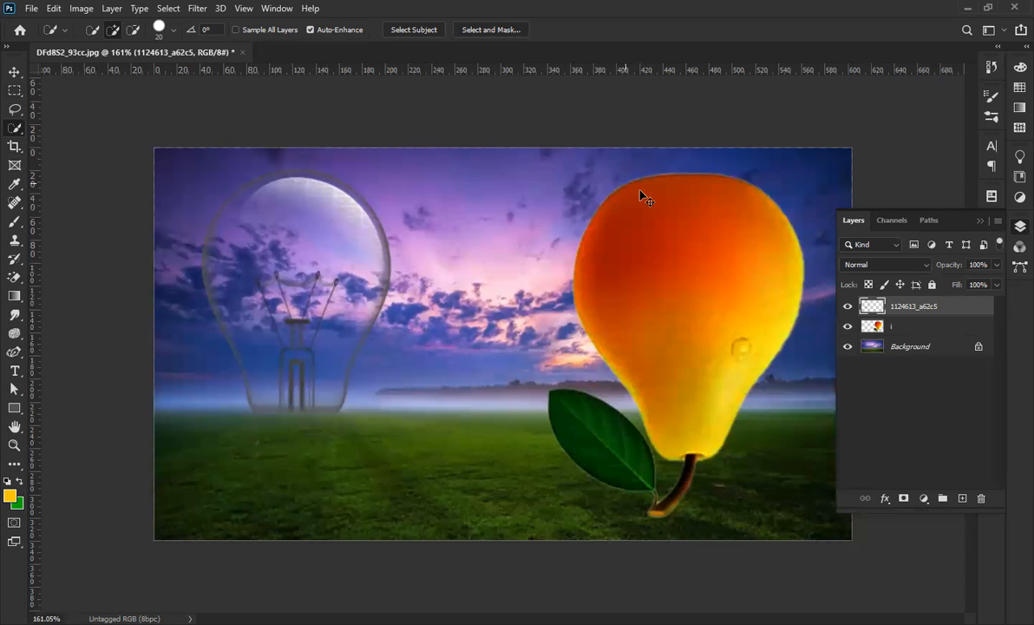
key(ctrl+v)
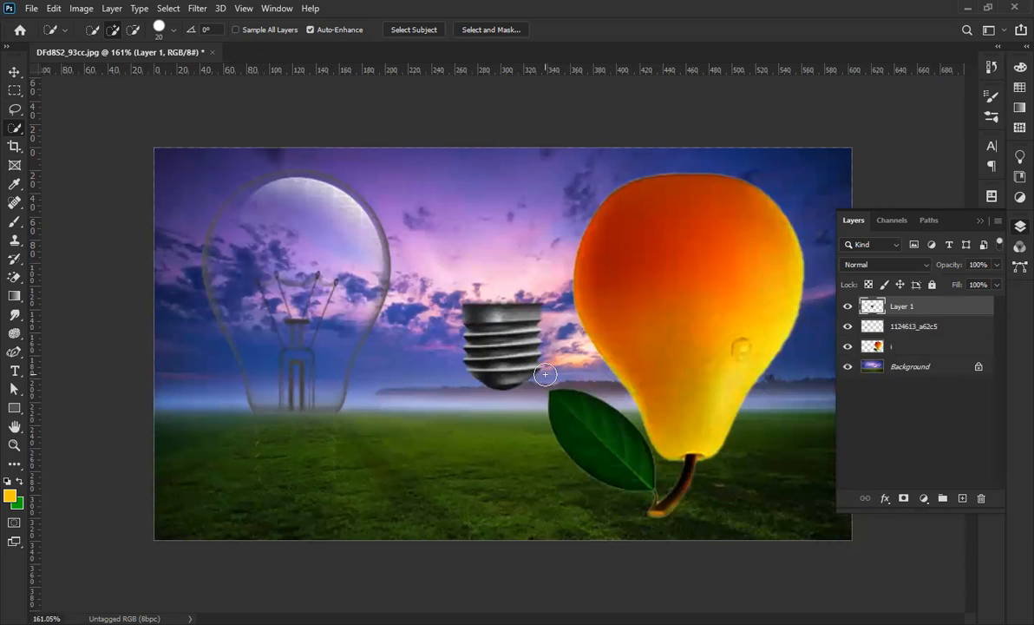
Select the glass bulb layer with the Move tool and zoom in on it.
click(14, 73)
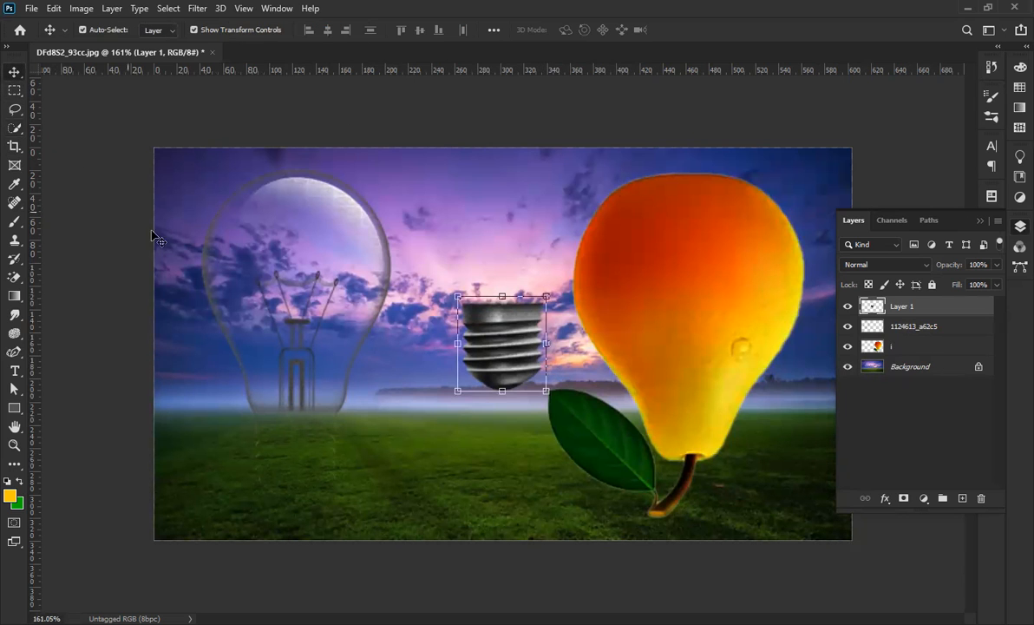
click(247, 386)
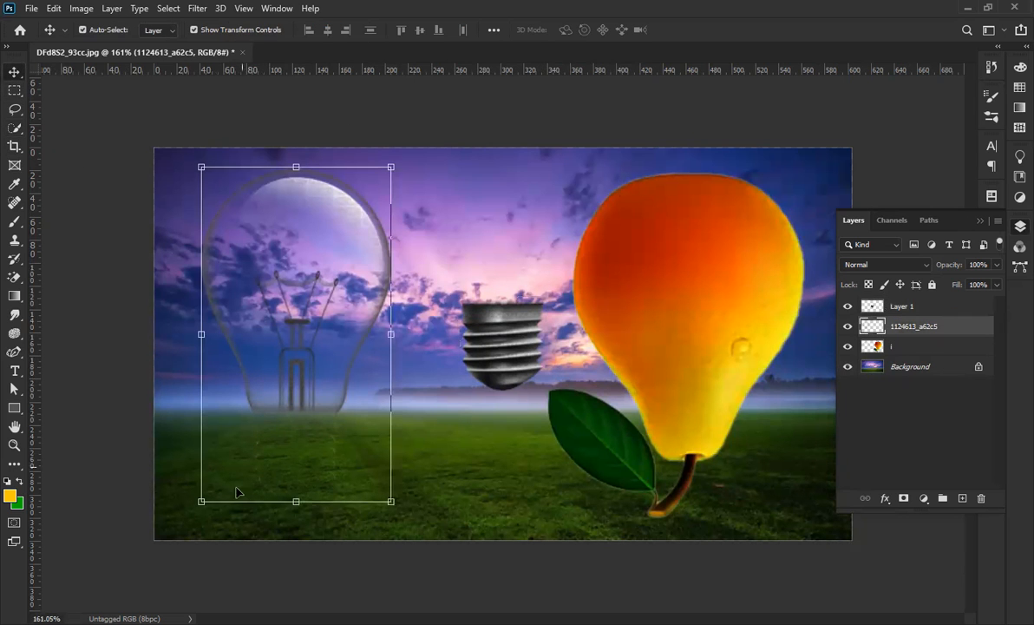
scroll(249, 519, up, 3)
scroll(254, 509, up, 1)
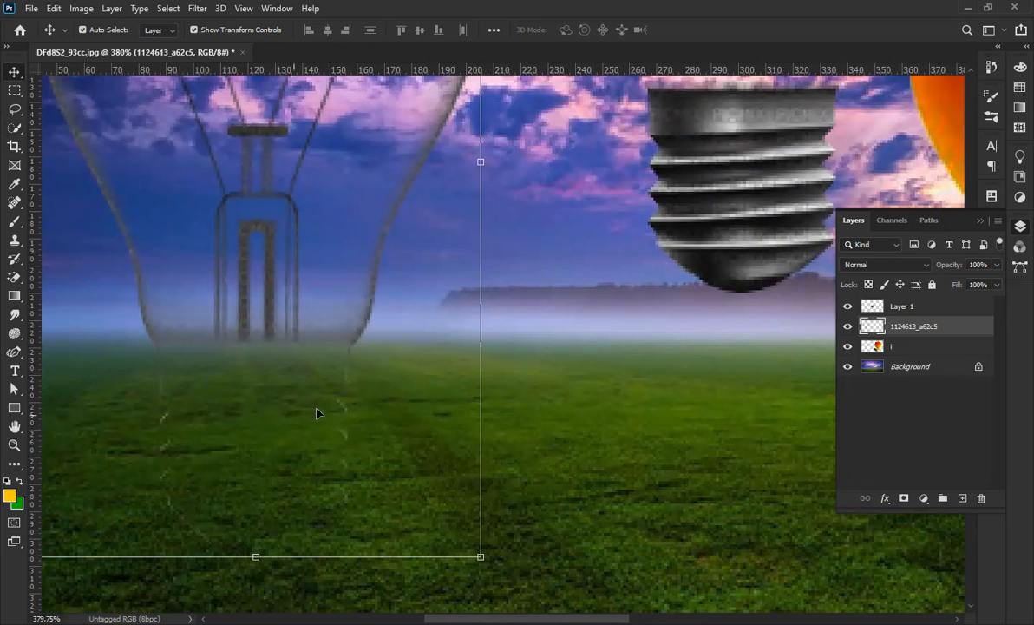
scroll(182, 470, down, 4)
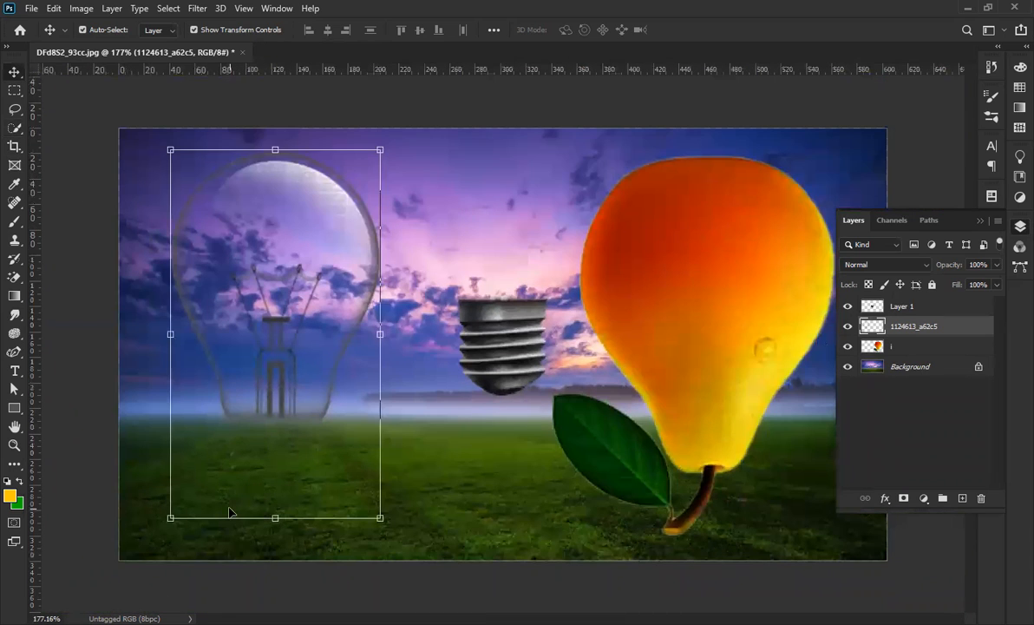
key(e)
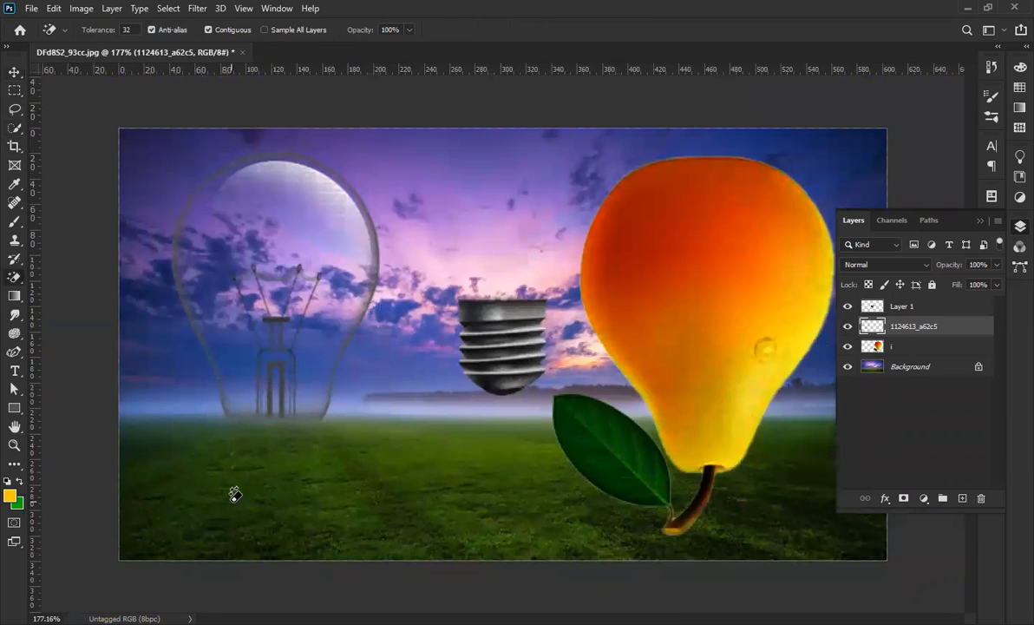
Erase the leftover base marks in the grass below the glass bulb with a size-20 Eraser.
right_click(16, 281)
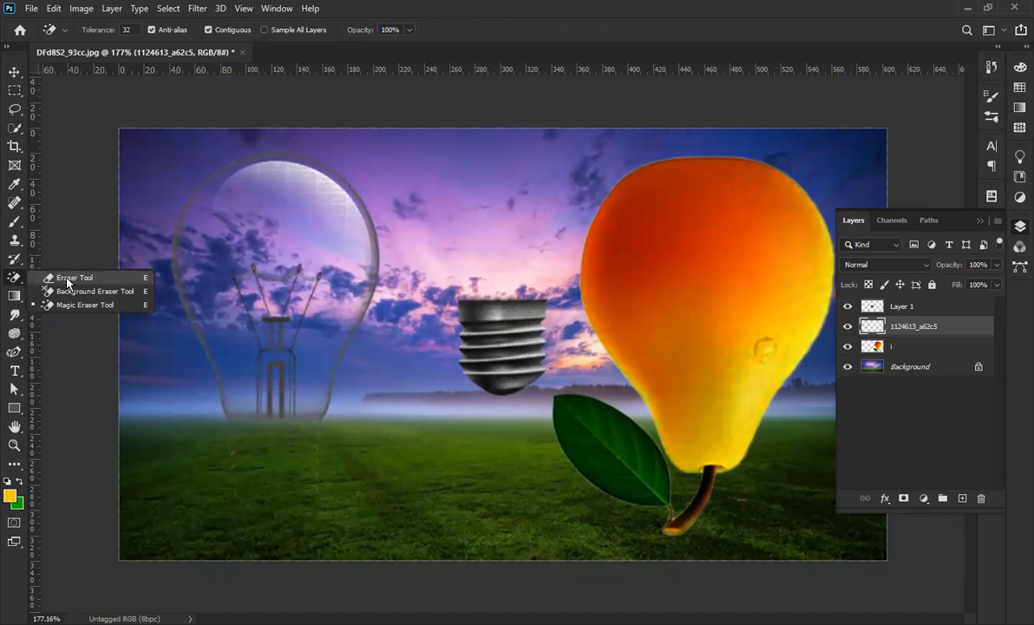
click(67, 279)
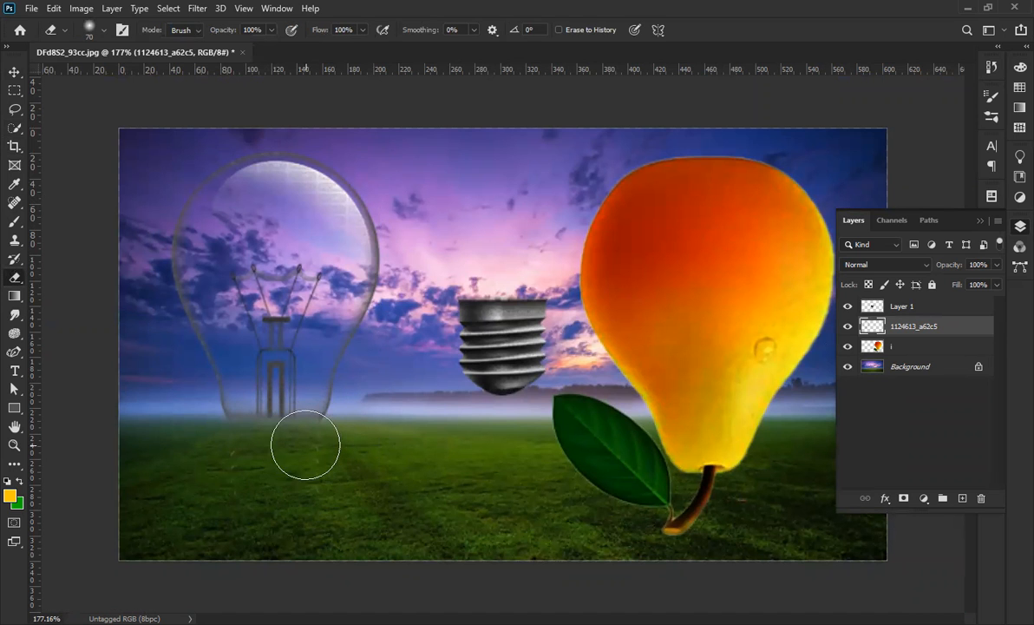
key(bracketleft)
key(bracketleft)
key(bracketleft)
scroll(212, 469, up, 3)
scroll(217, 452, up, 2)
scroll(222, 391, down, 3)
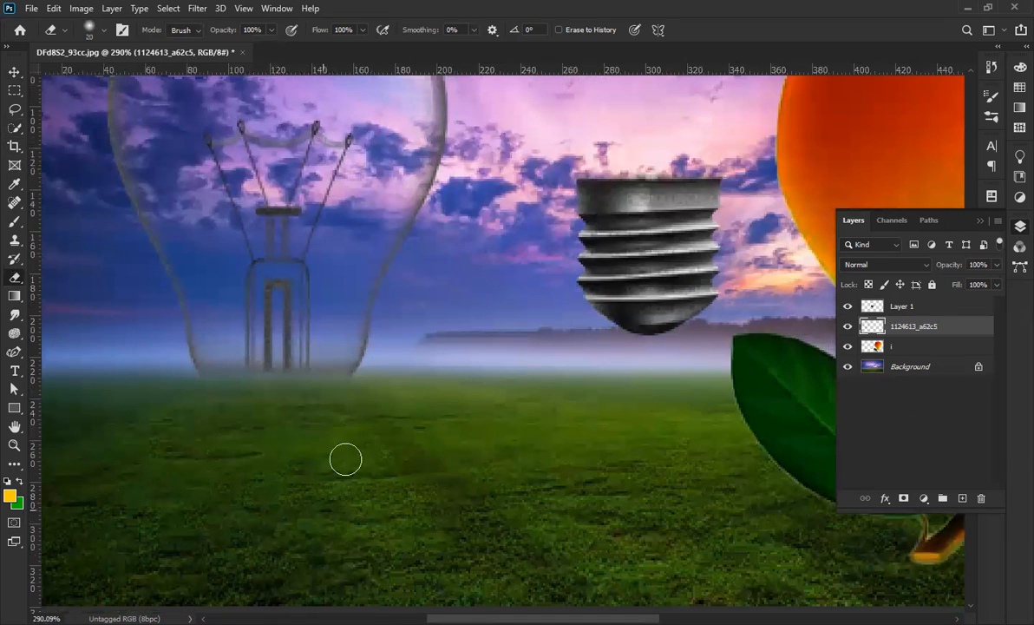
scroll(165, 202, down, 4)
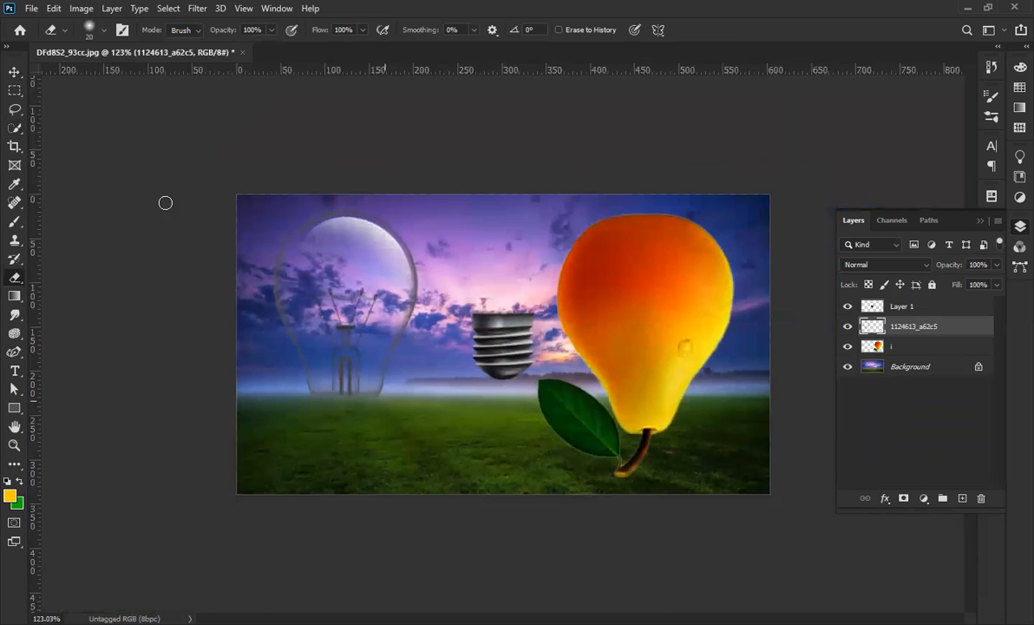
click(8, 67)
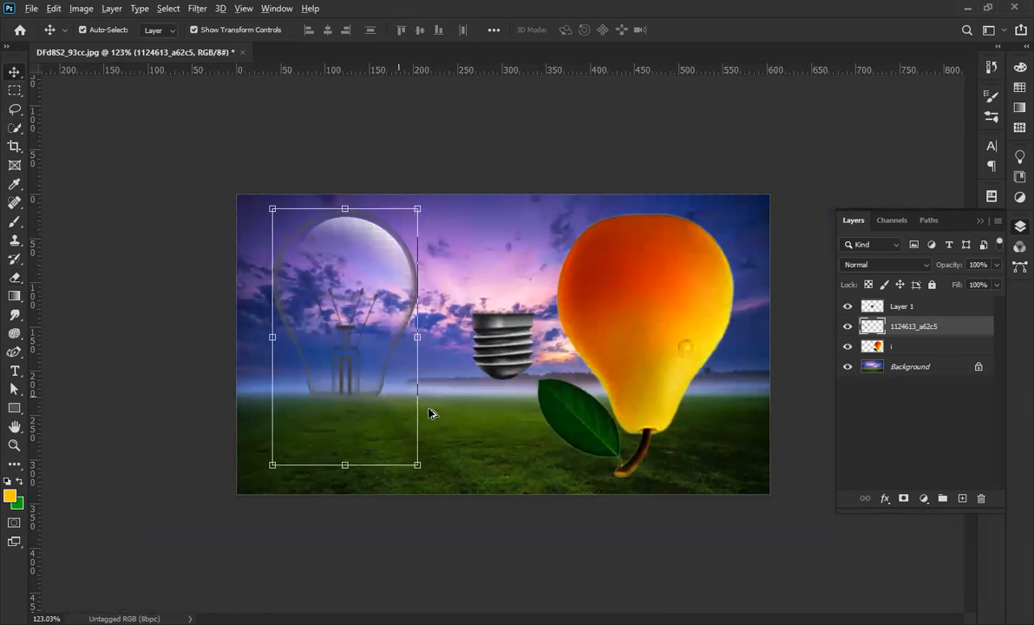
scroll(432, 406, up, 2)
scroll(527, 434, down, 2)
scroll(527, 434, up, 1)
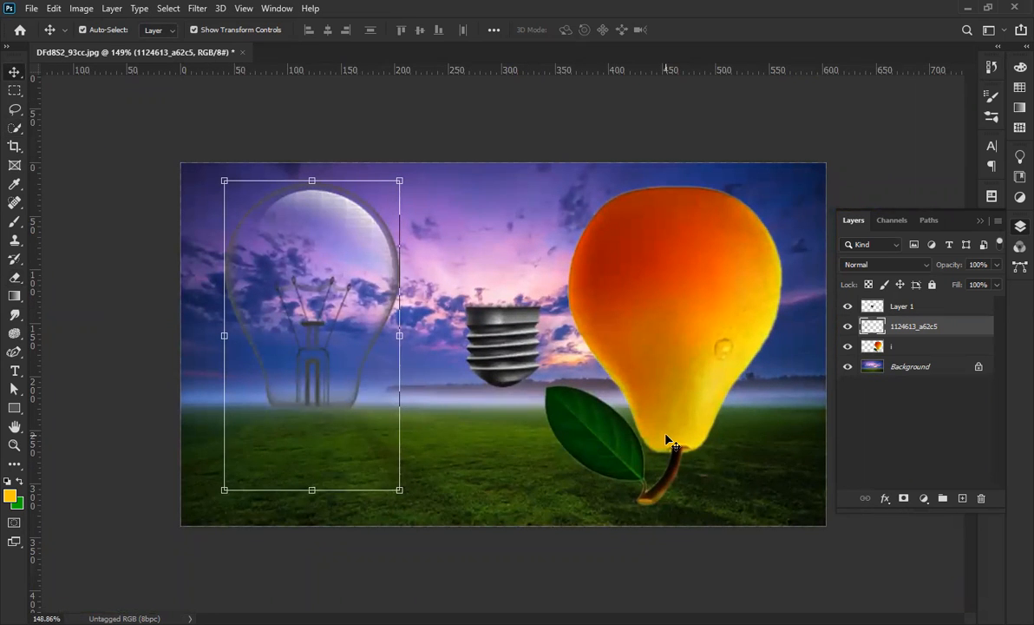
scroll(484, 356, up, 1)
scroll(490, 358, down, 1)
Move the screw base layer so it sits under the pear's bottom.
click(494, 366)
drag(494, 366, 503, 365)
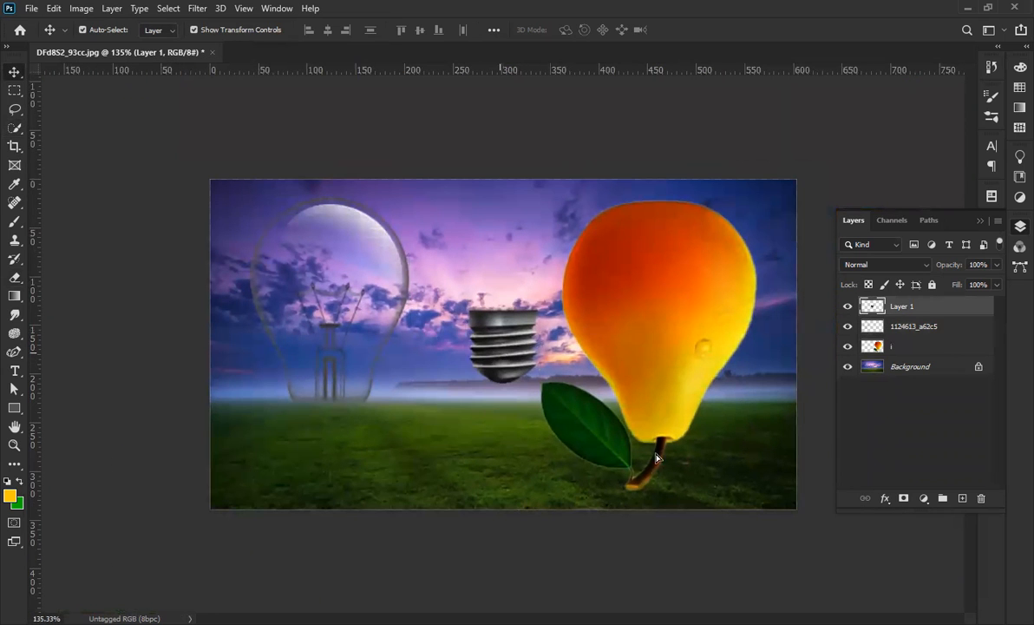
drag(654, 463, 654, 473)
scroll(649, 471, up, 1)
scroll(555, 420, down, 1)
scroll(527, 409, up, 1)
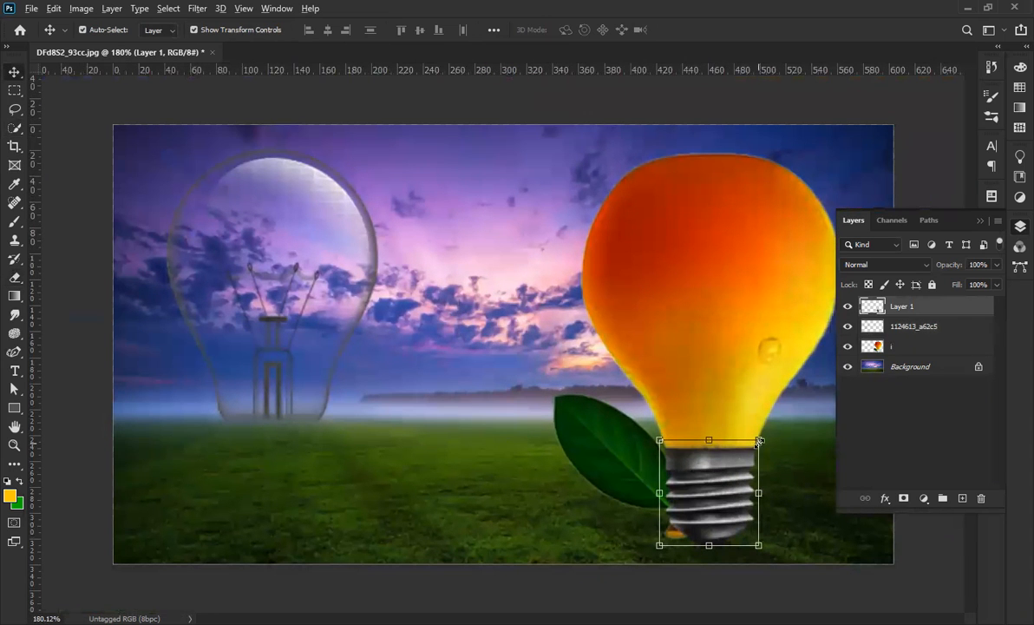
Scale the screw base to about 107% and commit the transform.
click(758, 441)
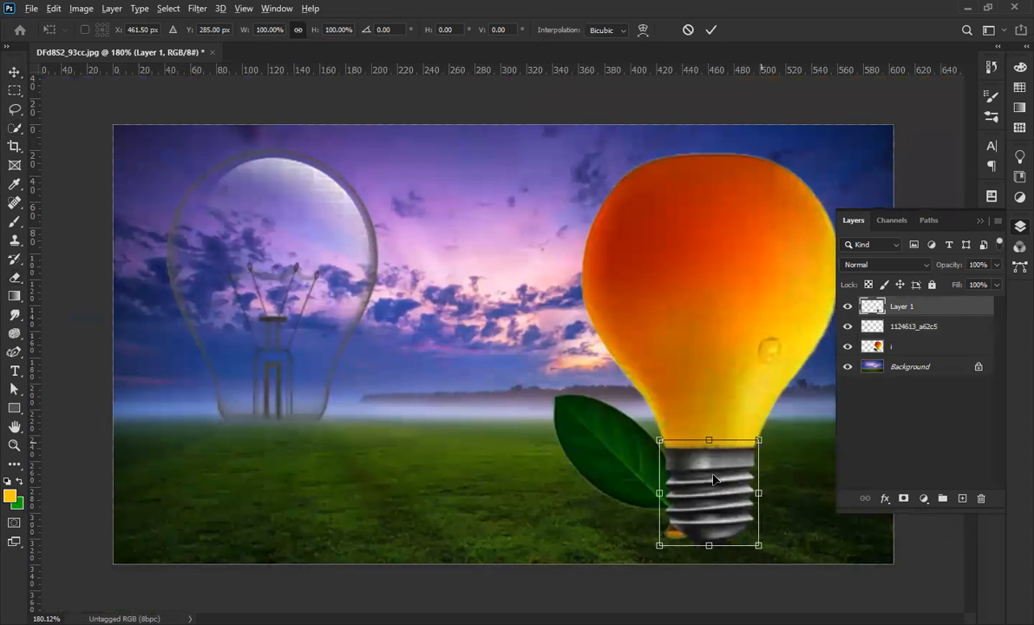
drag(742, 442, 751, 428)
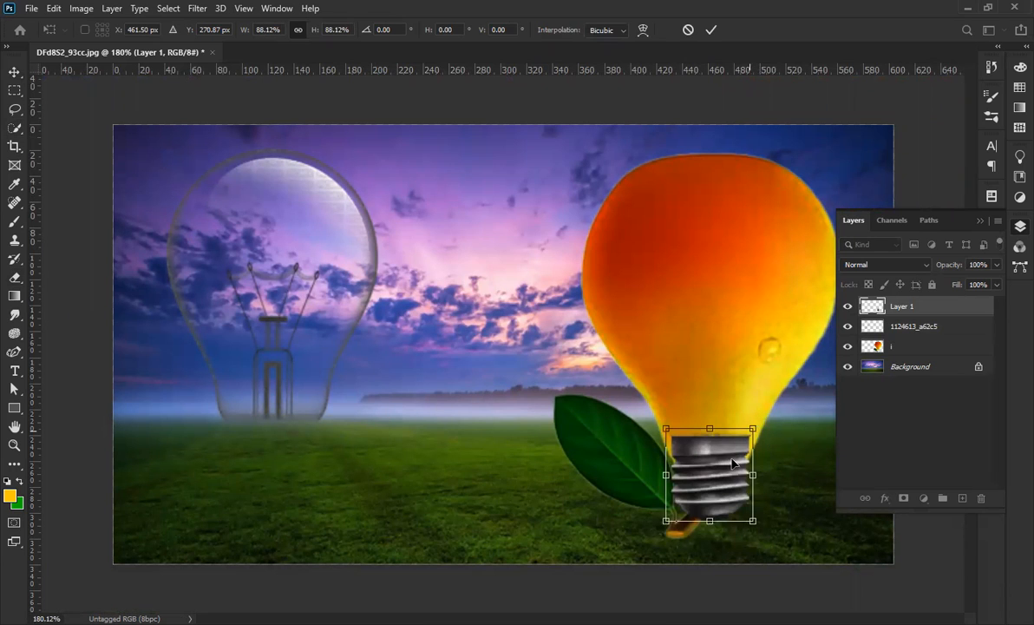
drag(733, 462, 749, 439)
scroll(577, 347, down, 2)
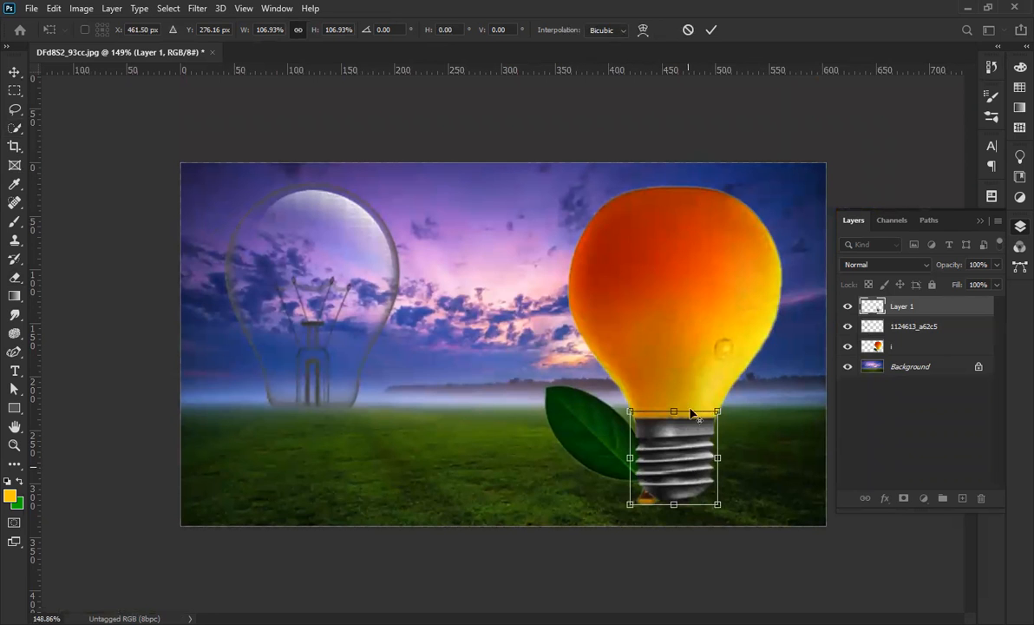
click(710, 30)
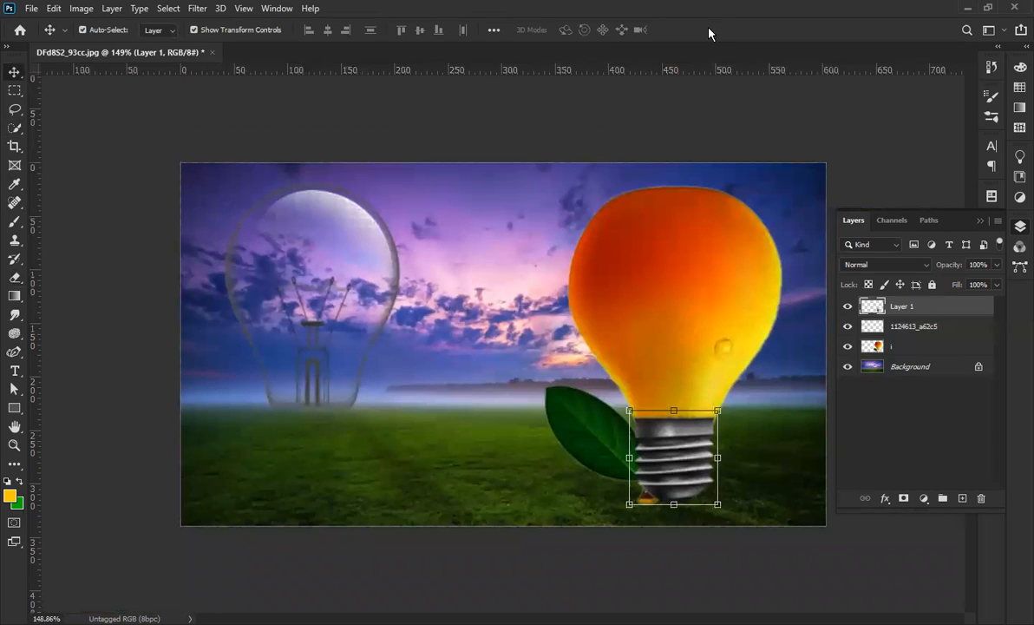
Lower Layer 1's fill to 74%.
scroll(751, 507, up, 4)
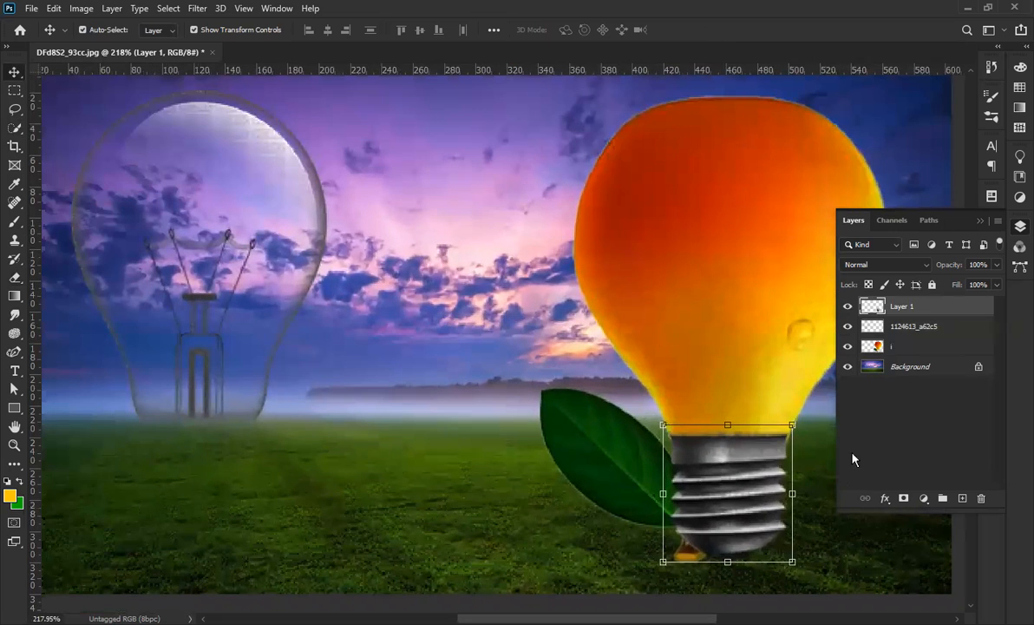
scroll(593, 368, down, 1)
scroll(591, 367, down, 2)
drag(957, 287, 938, 291)
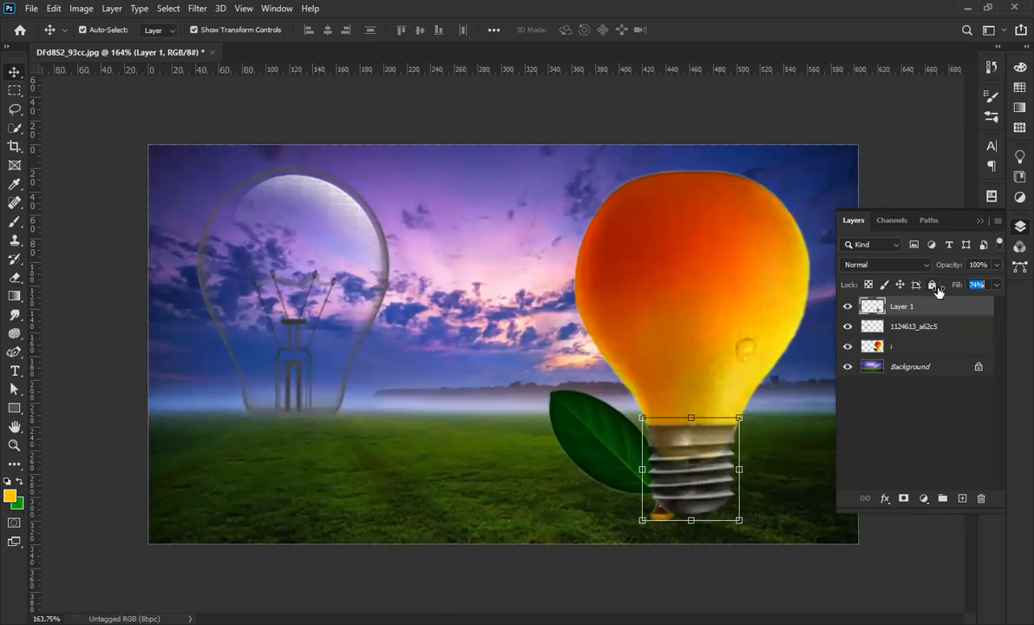
Select the pear layer, centre the zoomed view on the bulb, and bring up the lasso tools.
click(726, 296)
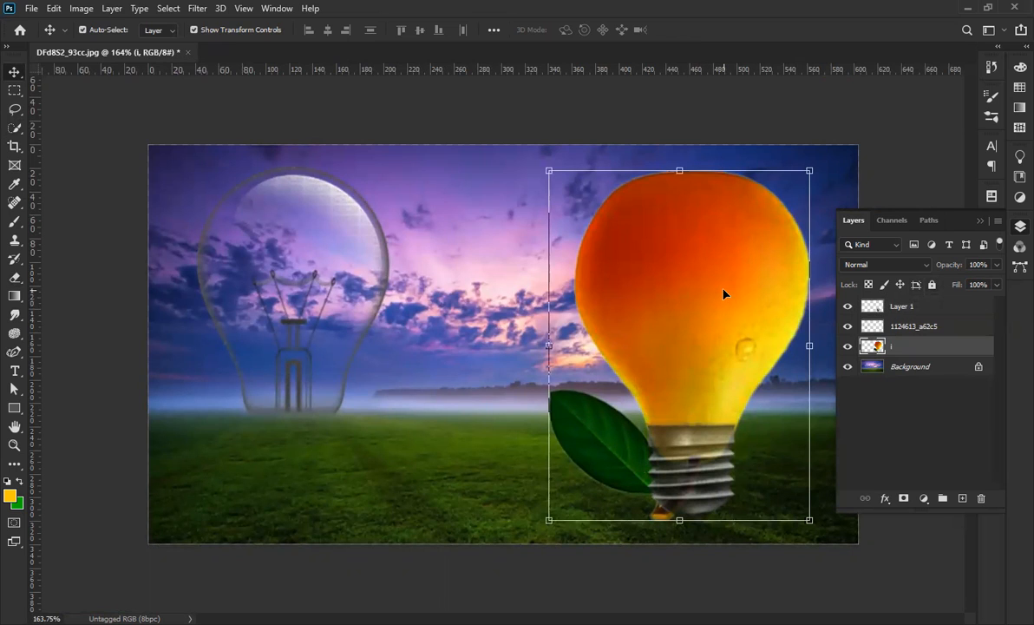
scroll(770, 526, up, 9)
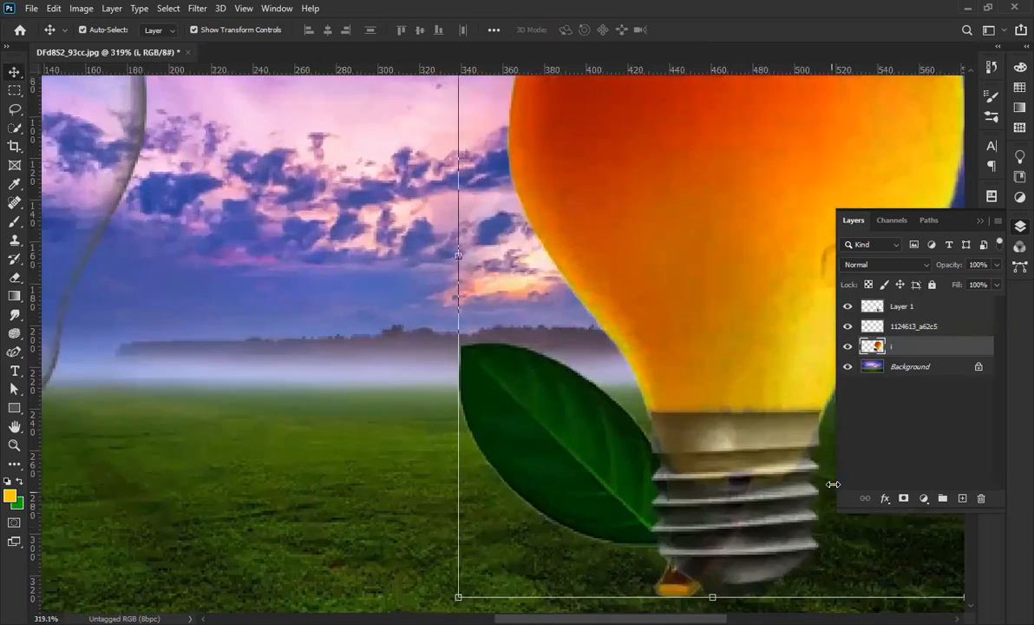
drag(736, 478, 373, 418)
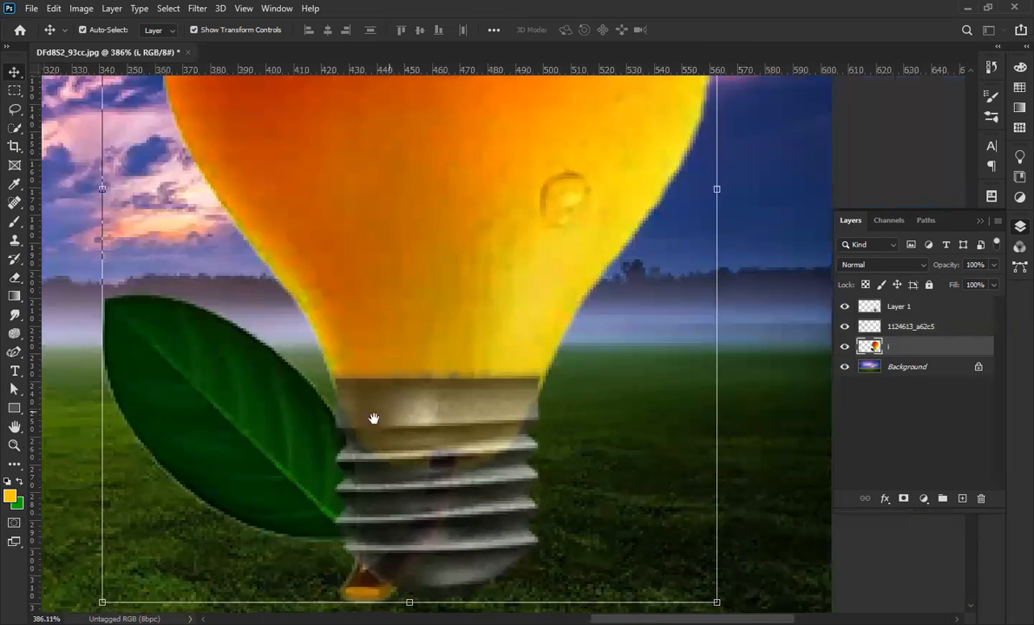
scroll(300, 453, up, 2)
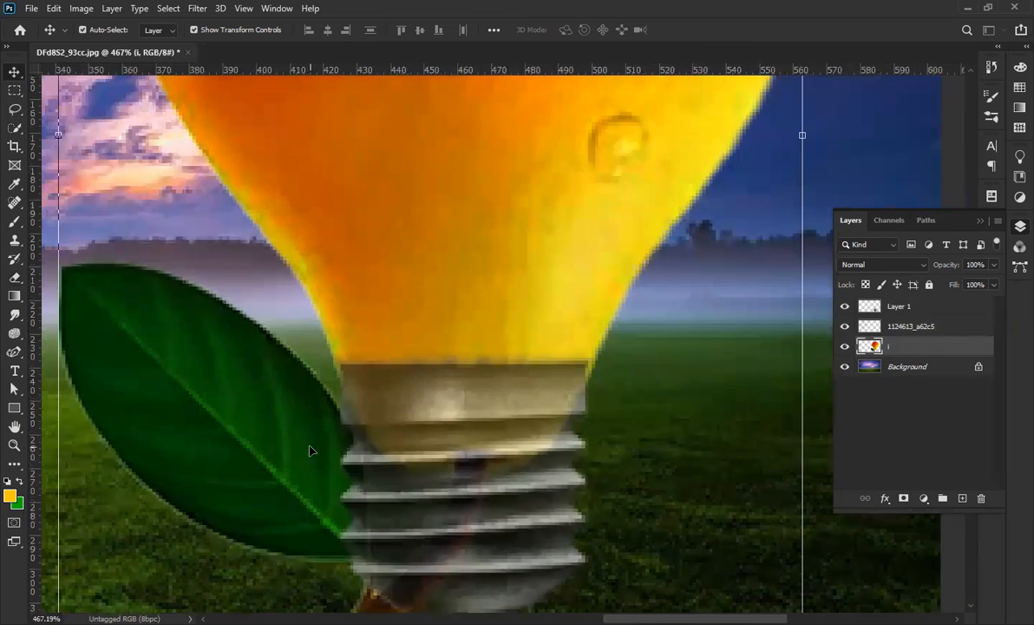
scroll(366, 371, down, 1)
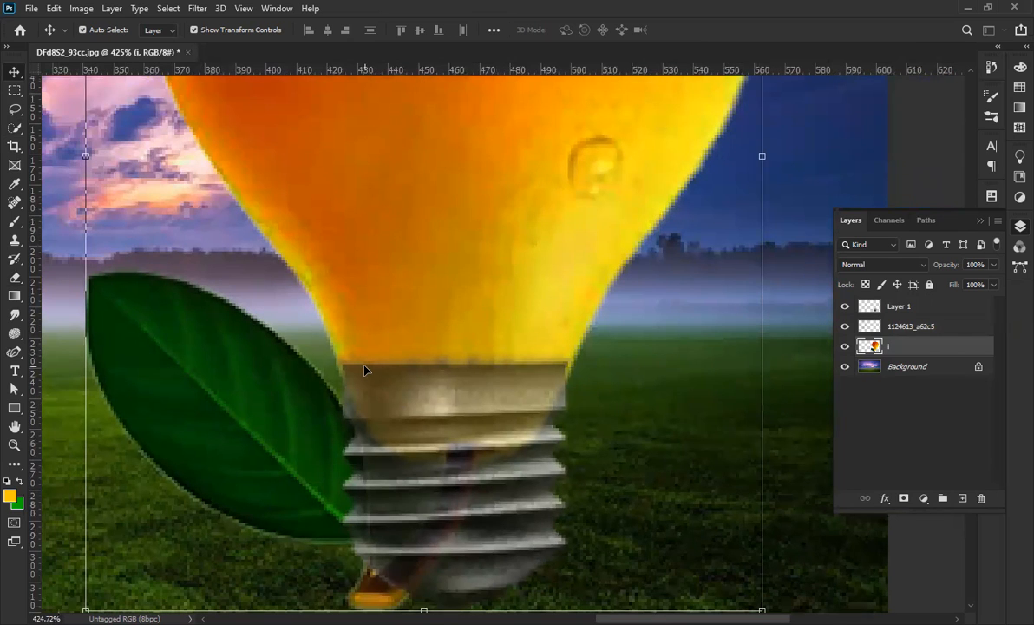
click(18, 112)
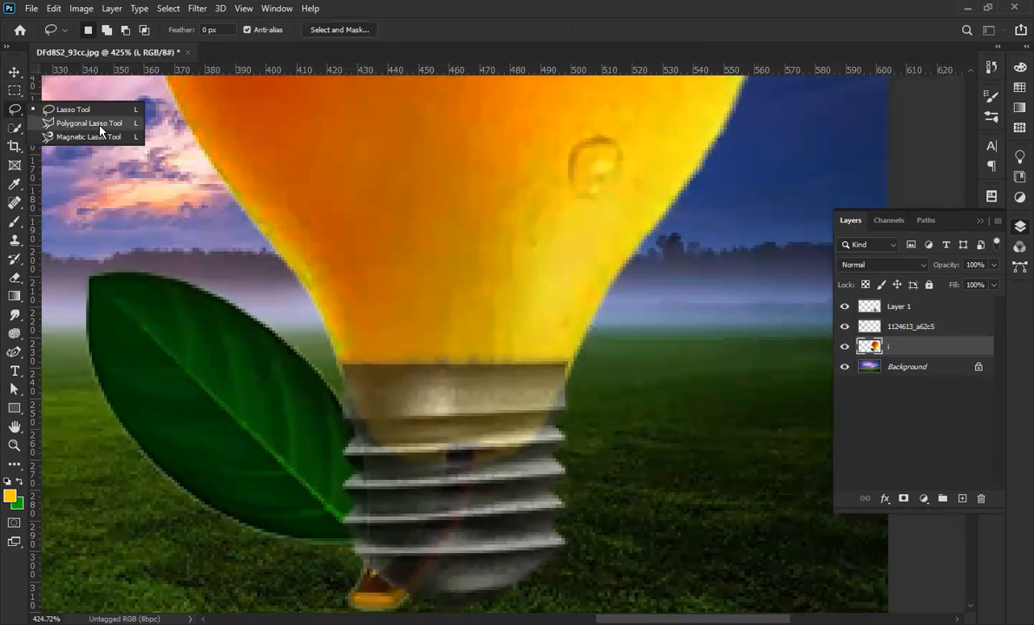
Start a Polygonal Lasso outline around the leaf from the bulb's neck along its bottom.
click(101, 129)
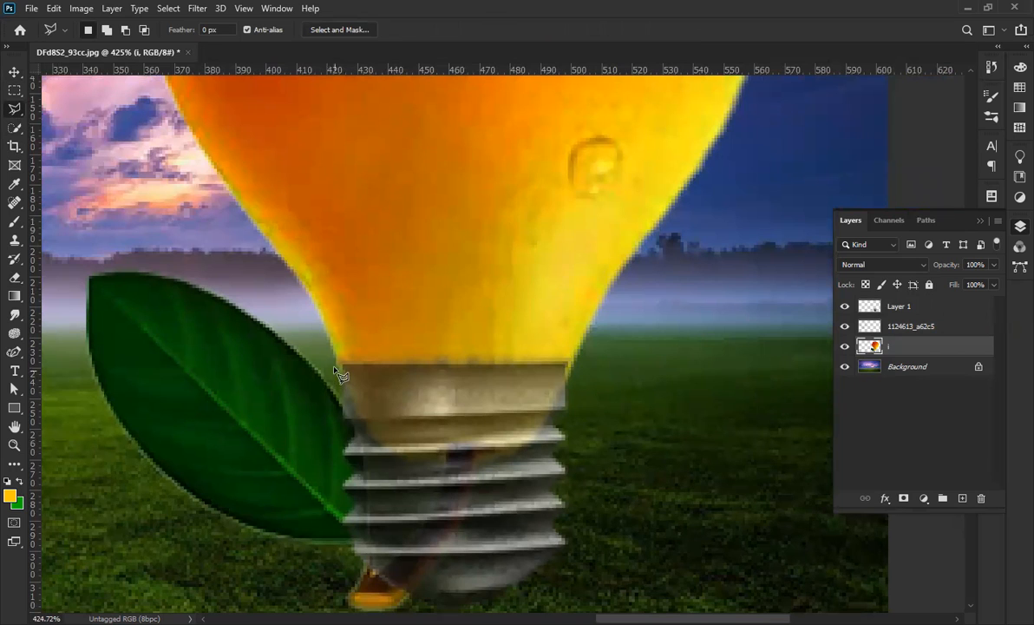
click(329, 360)
click(583, 361)
click(590, 522)
key(space)
drag(575, 535, 591, 225)
click(455, 441)
click(347, 453)
click(292, 399)
click(201, 349)
Continue the outline over the leaf's top edge and close the selection at the bulb.
key(space)
drag(385, 428, 712, 594)
click(432, 442)
click(389, 325)
click(386, 245)
click(421, 210)
click(519, 222)
click(616, 265)
click(648, 295)
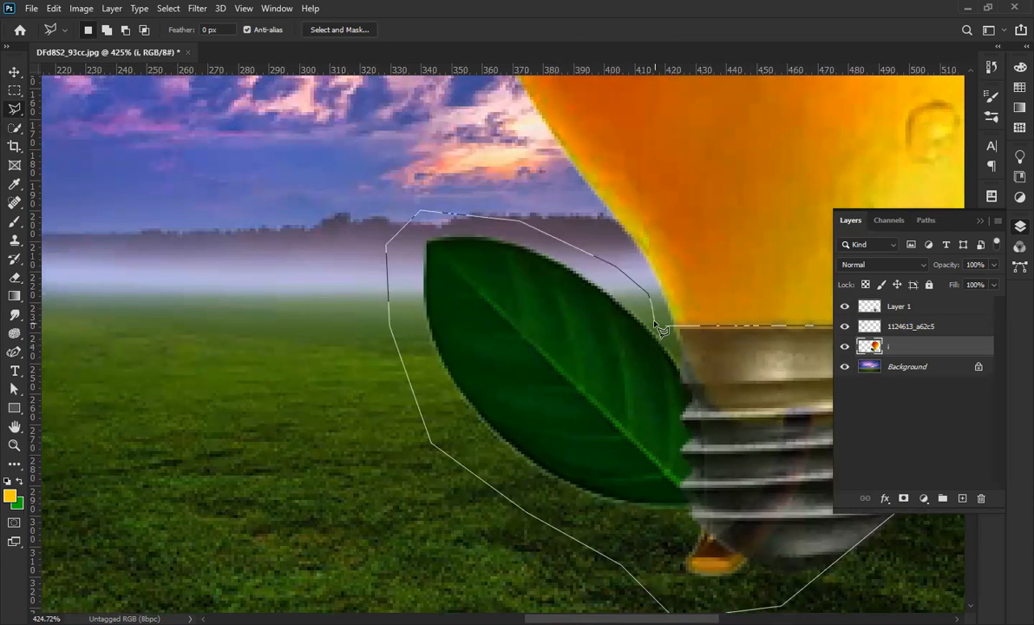
click(664, 327)
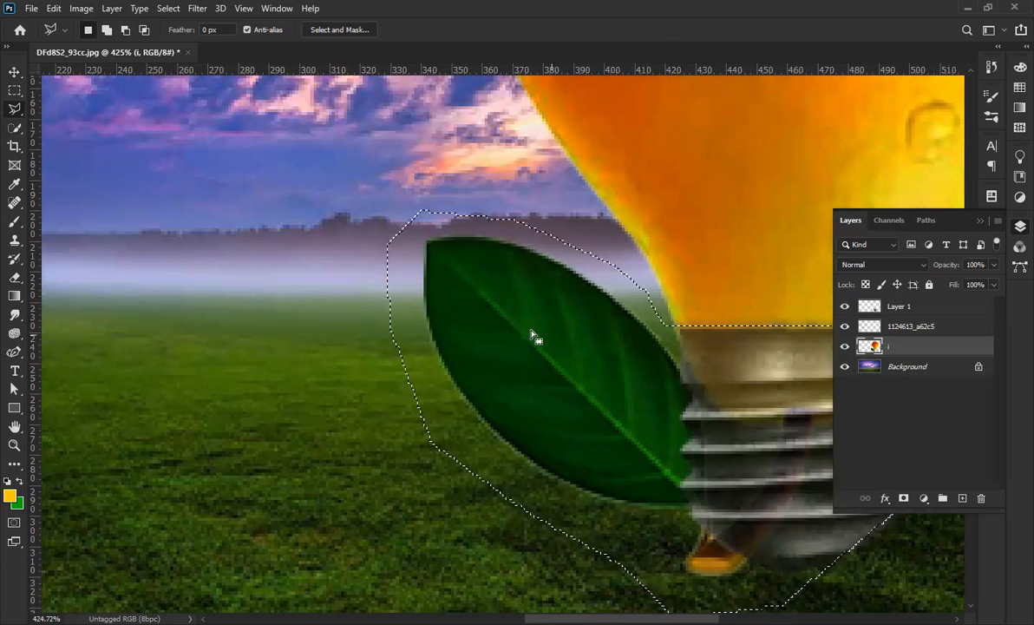
Cut the selected leaf from the pear layer and paste the leaf-and-stem image as a new layer.
scroll(536, 337, down, 5)
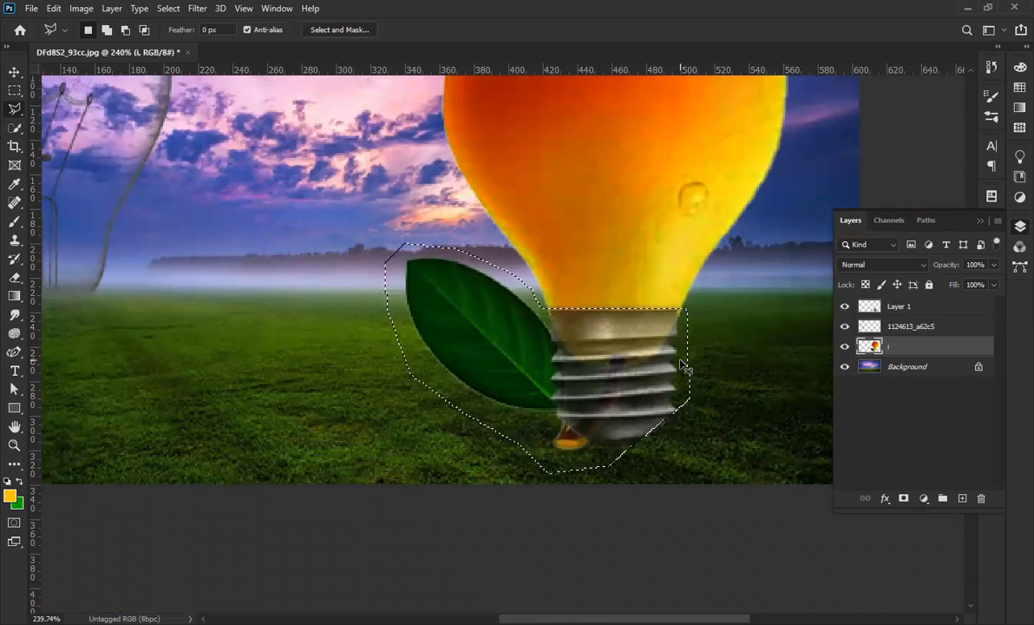
key(ctrl+x)
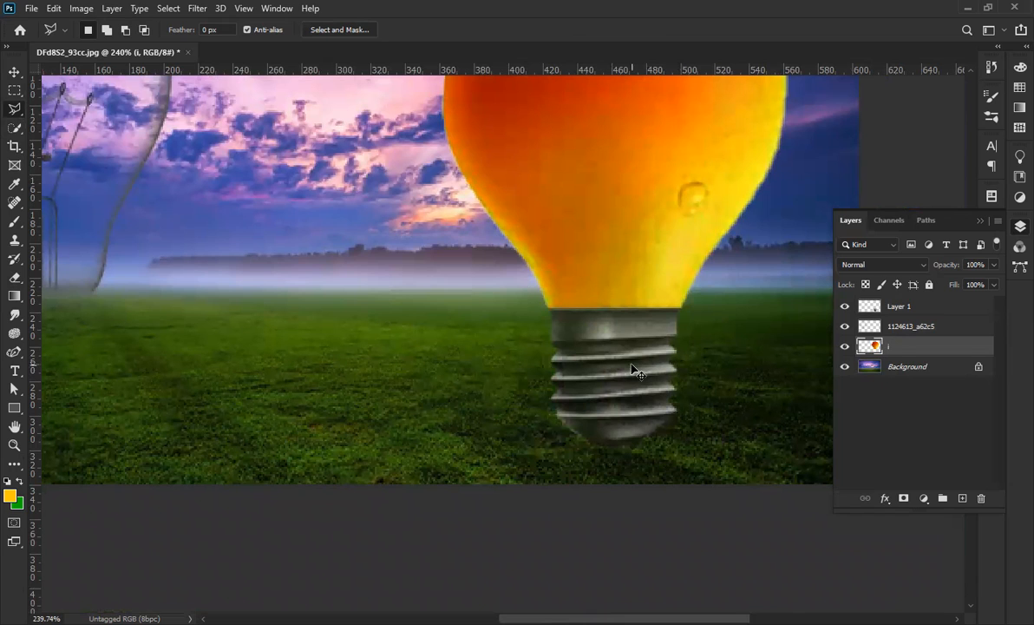
key(ctrl+v)
Move the pasted leaf-and-stem layer left and down.
click(12, 73)
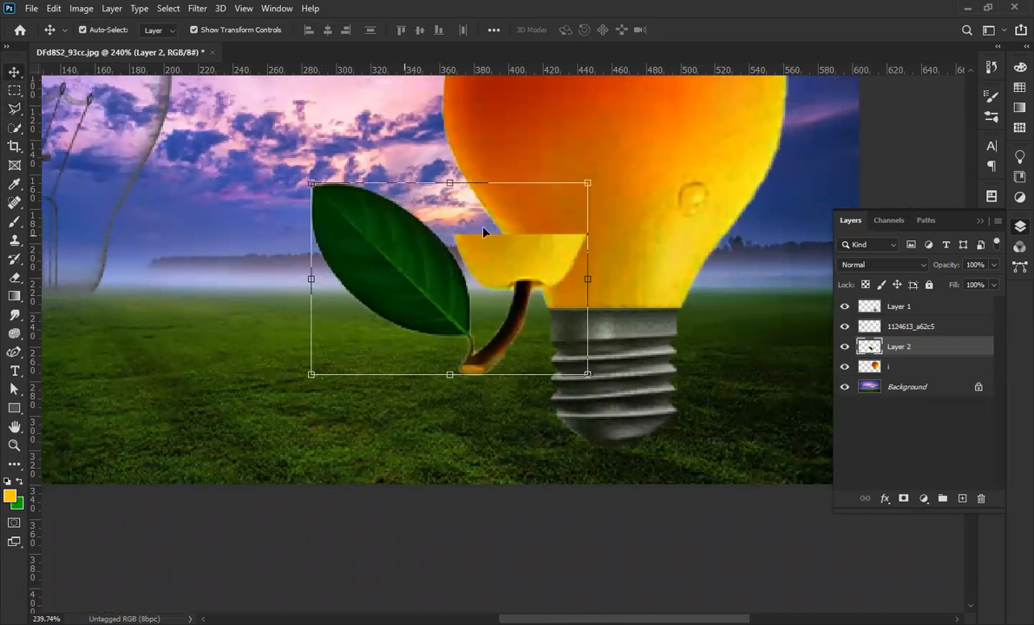
drag(342, 336, 169, 412)
click(643, 400)
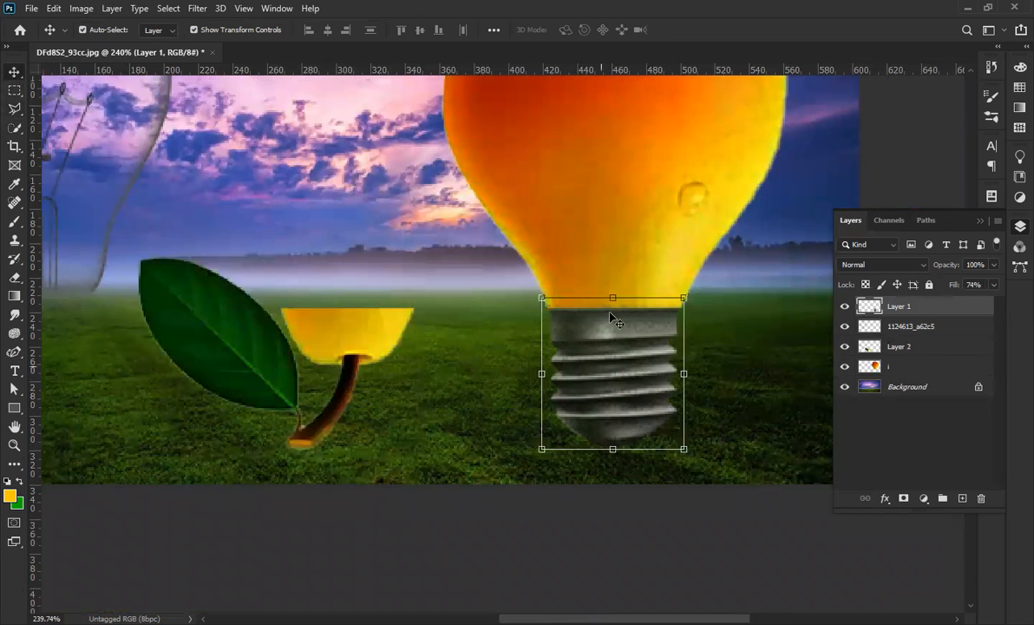
Undo the accidental screw socket move, restoring its fill to 100%.
drag(612, 317, 632, 370)
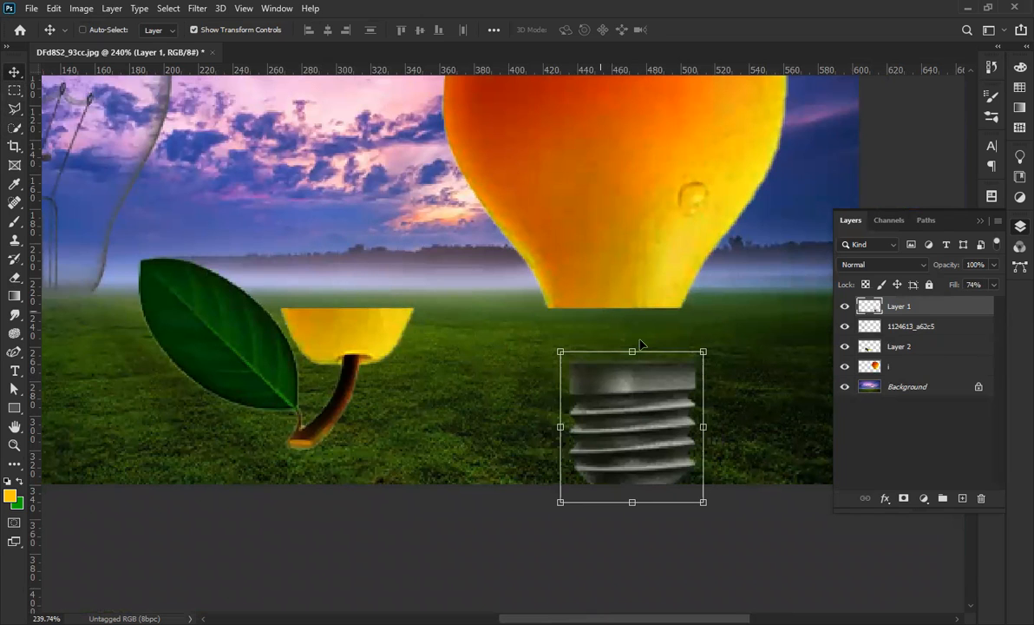
key(ctrl+z)
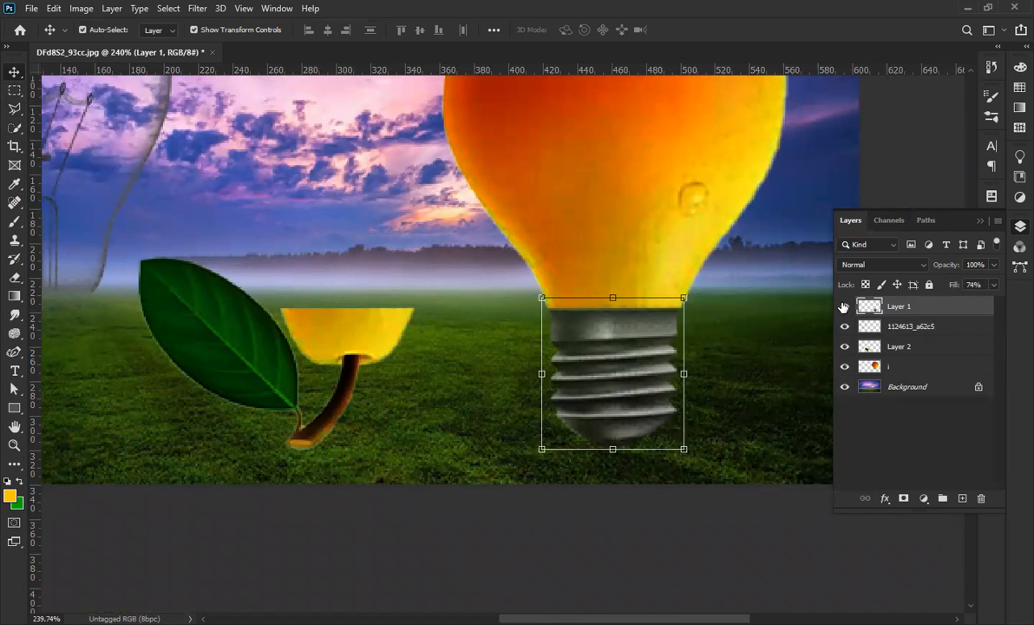
key(ctrl+z)
Place the leaf and its yellow base under the glass bulb.
scroll(501, 360, down, 4)
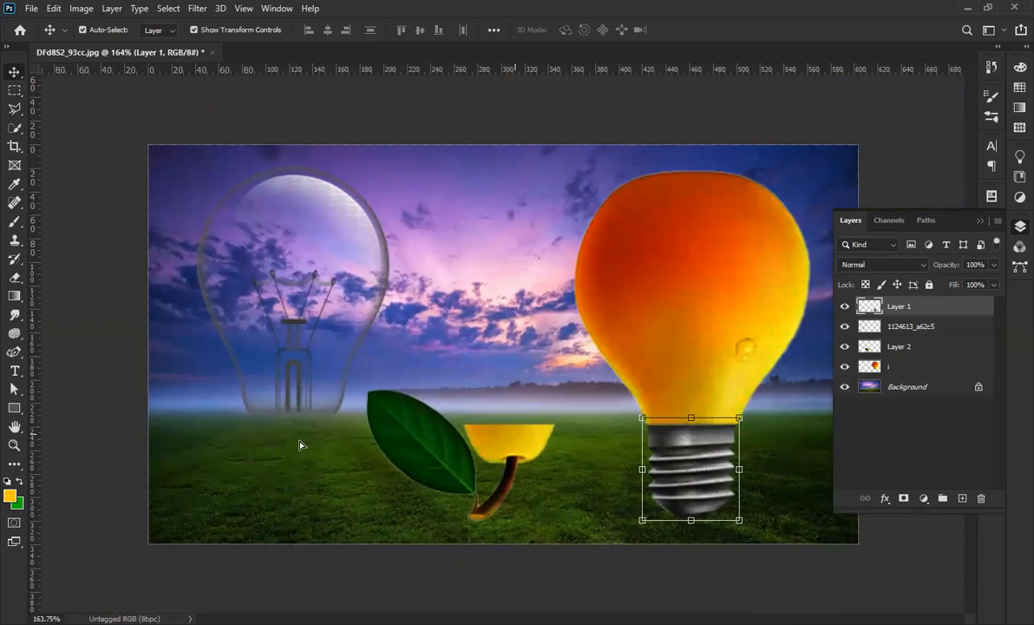
drag(515, 434, 301, 444)
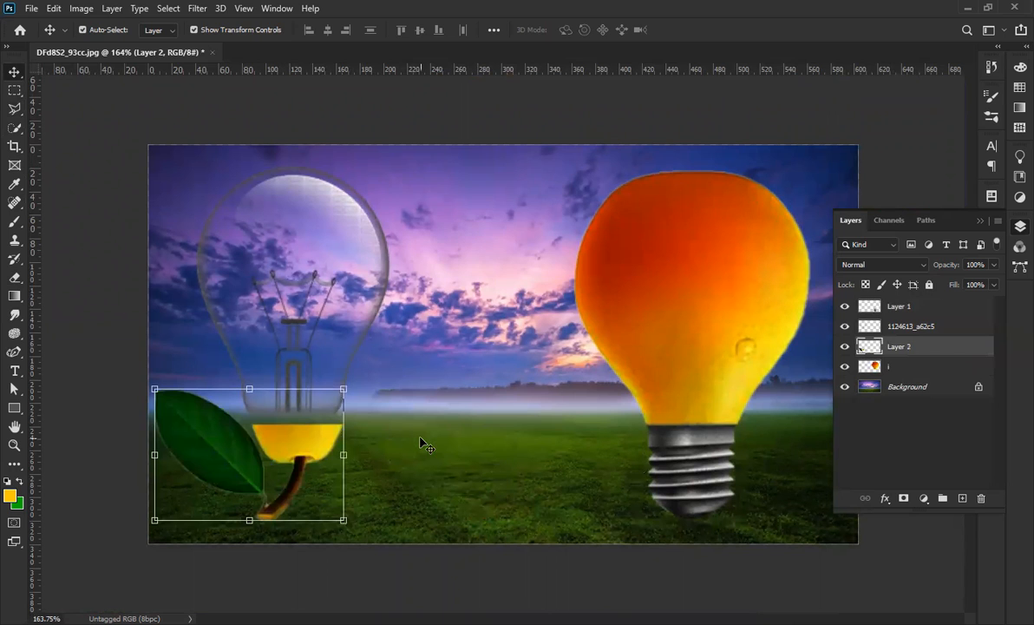
scroll(745, 488, up, 3)
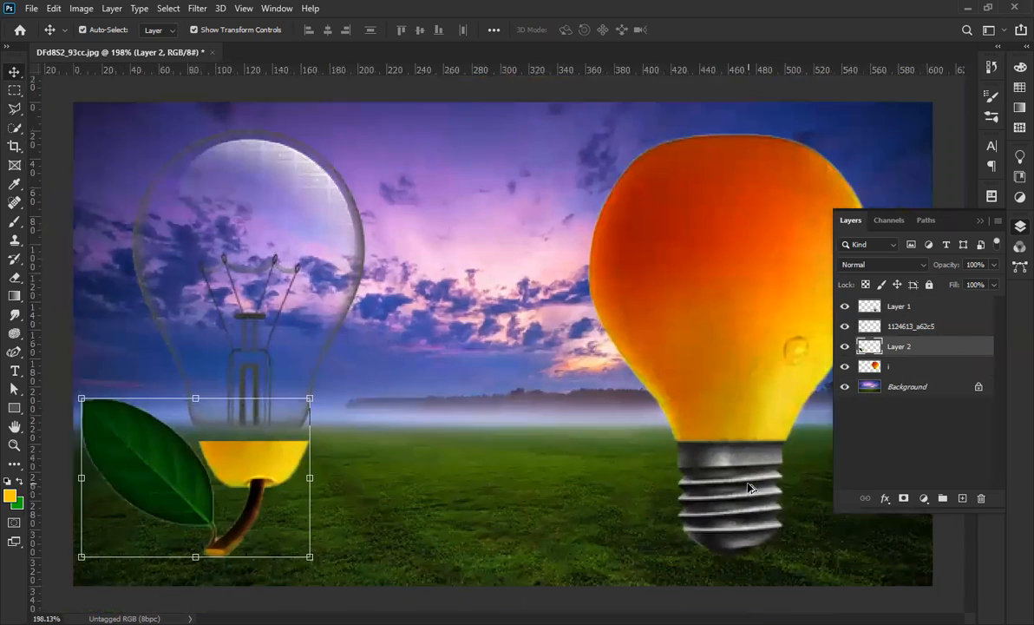
Shift the screw socket and orange bulb layers together slightly to the left.
click(730, 480)
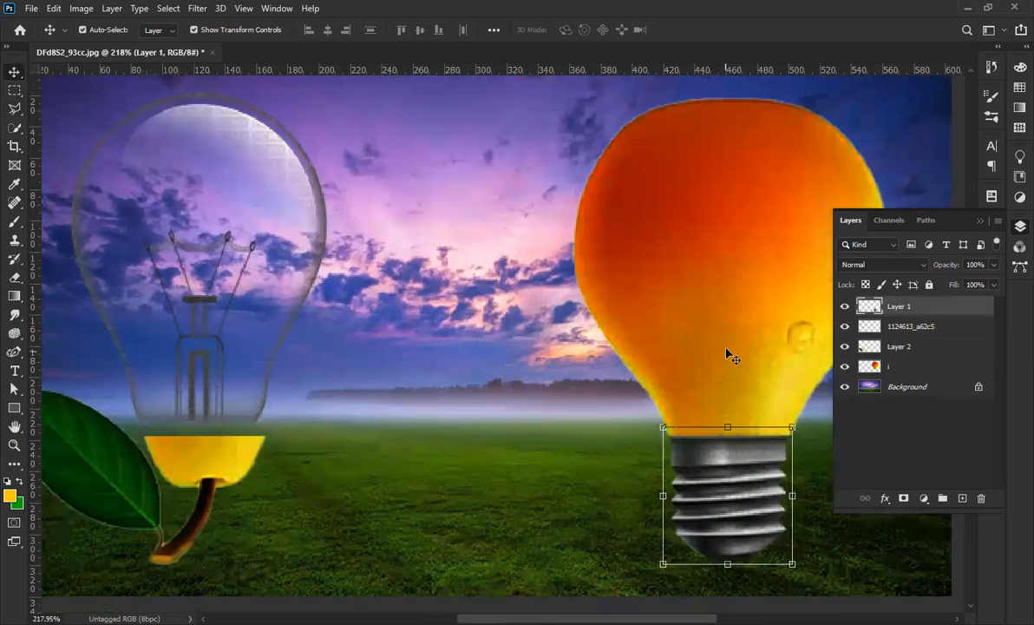
shift+click(728, 353)
drag(753, 360, 716, 358)
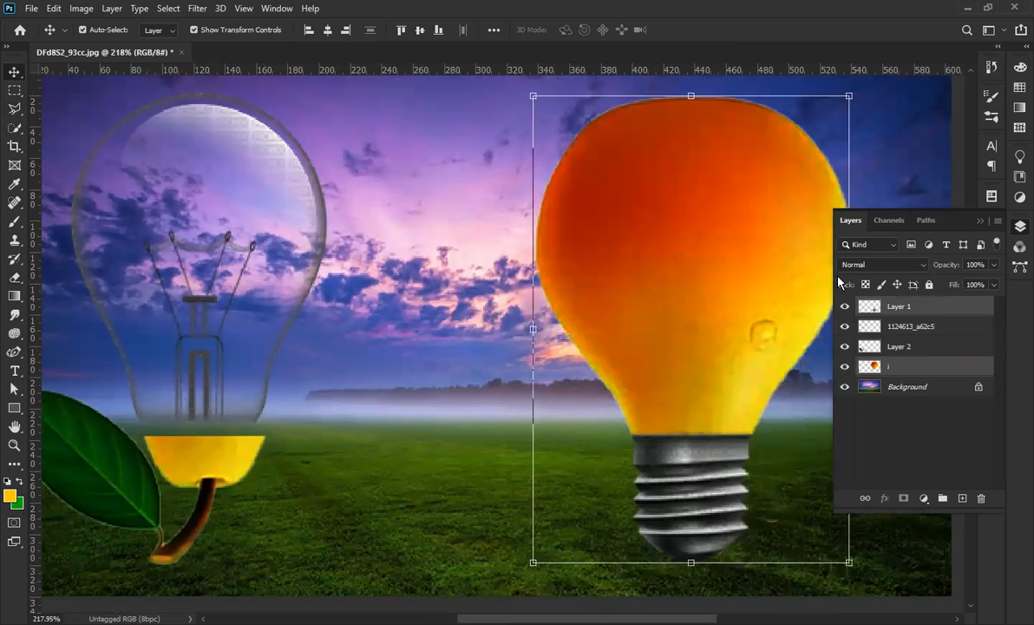
Check the socket's bounds, zoom into the bulb's neck, and clear the selection.
click(454, 422)
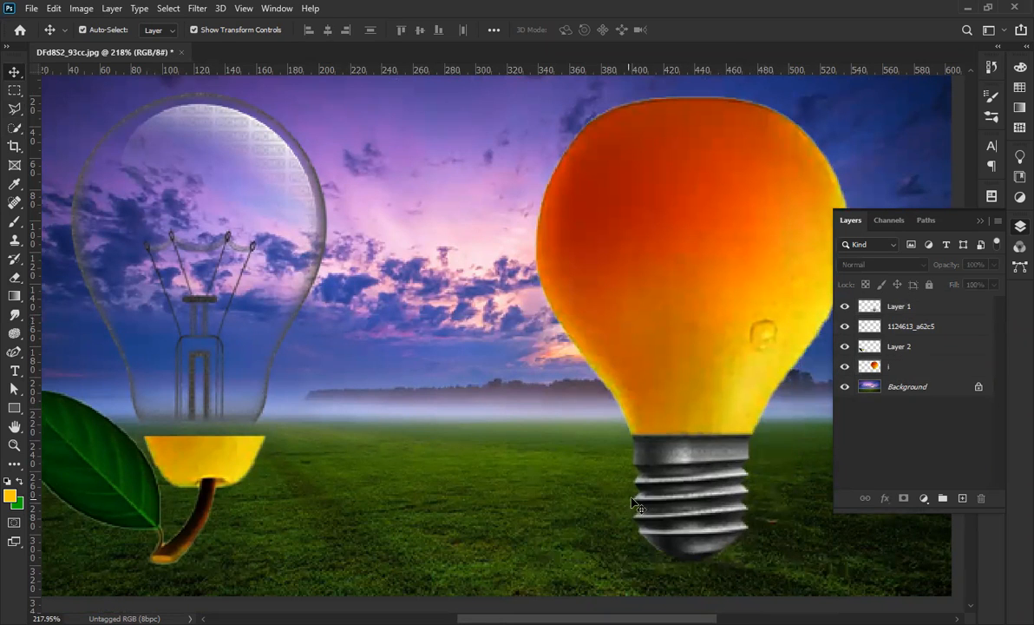
click(638, 499)
drag(686, 508, 686, 508)
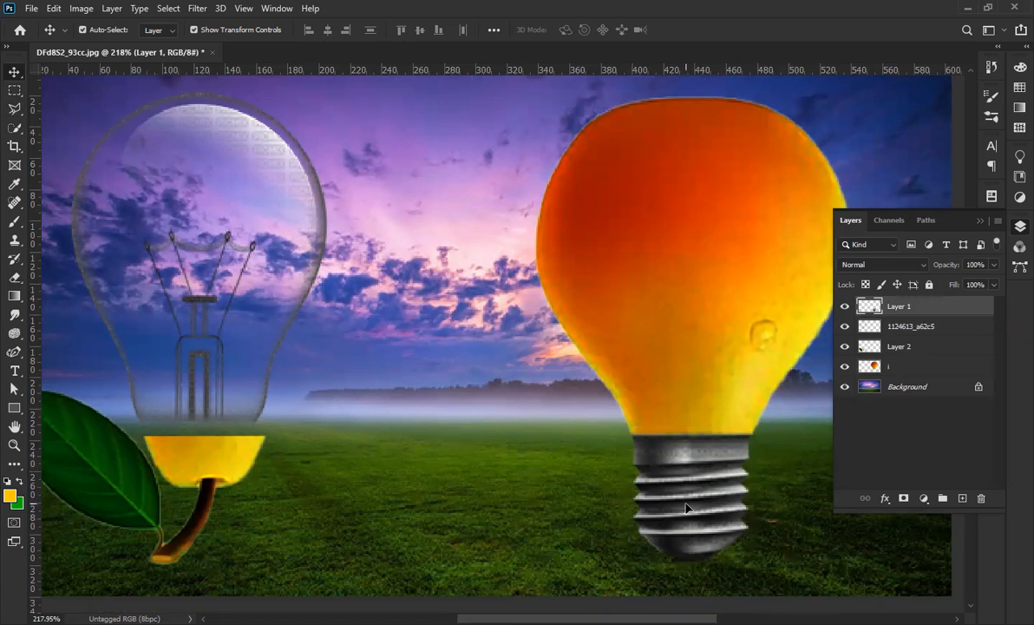
click(687, 505)
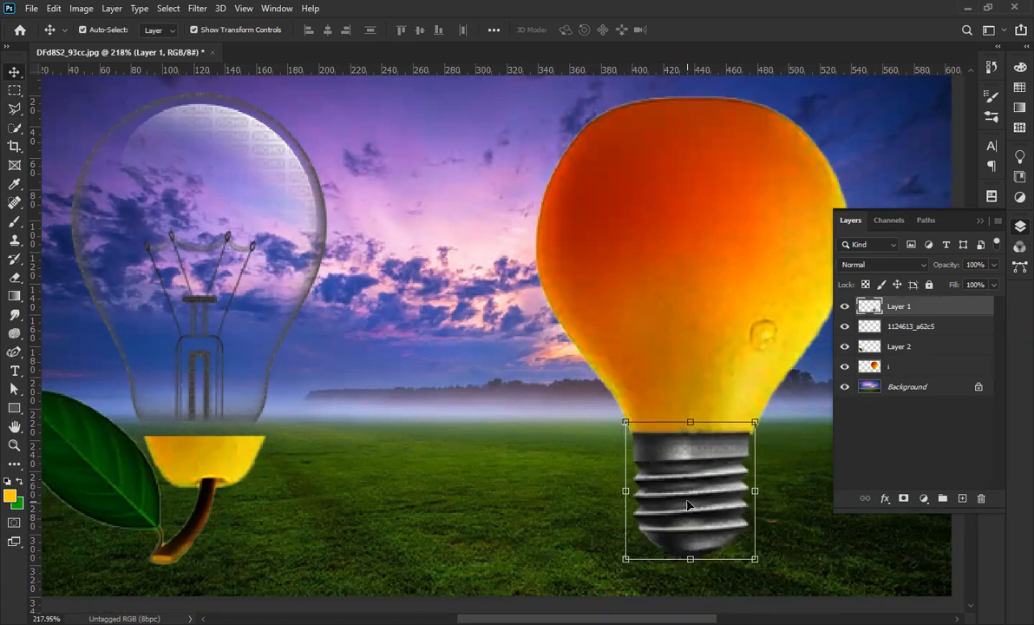
scroll(693, 495, up, 3)
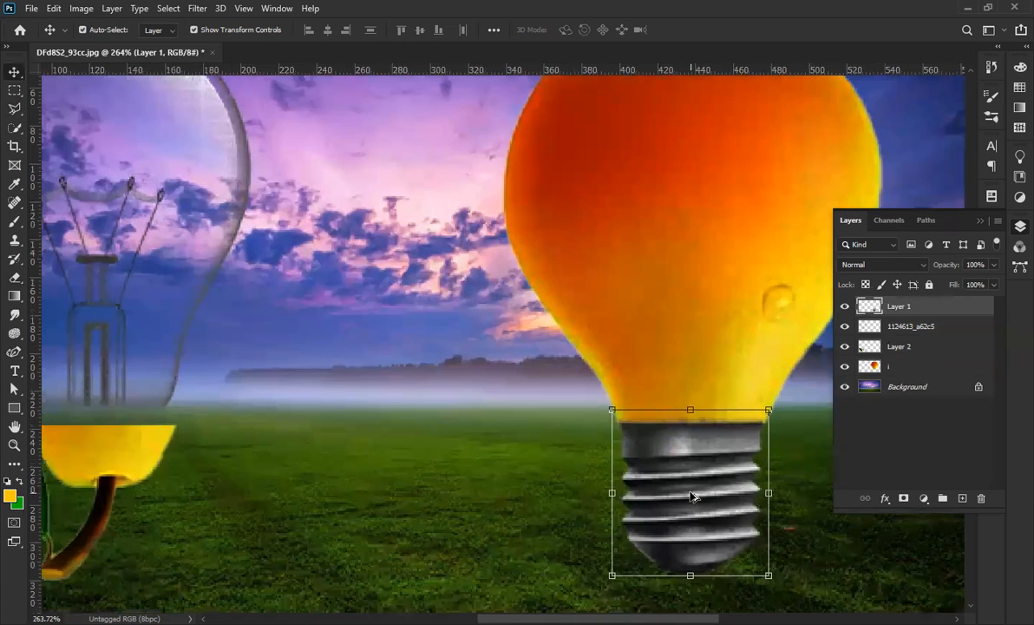
click(746, 319)
scroll(737, 286, down, 4)
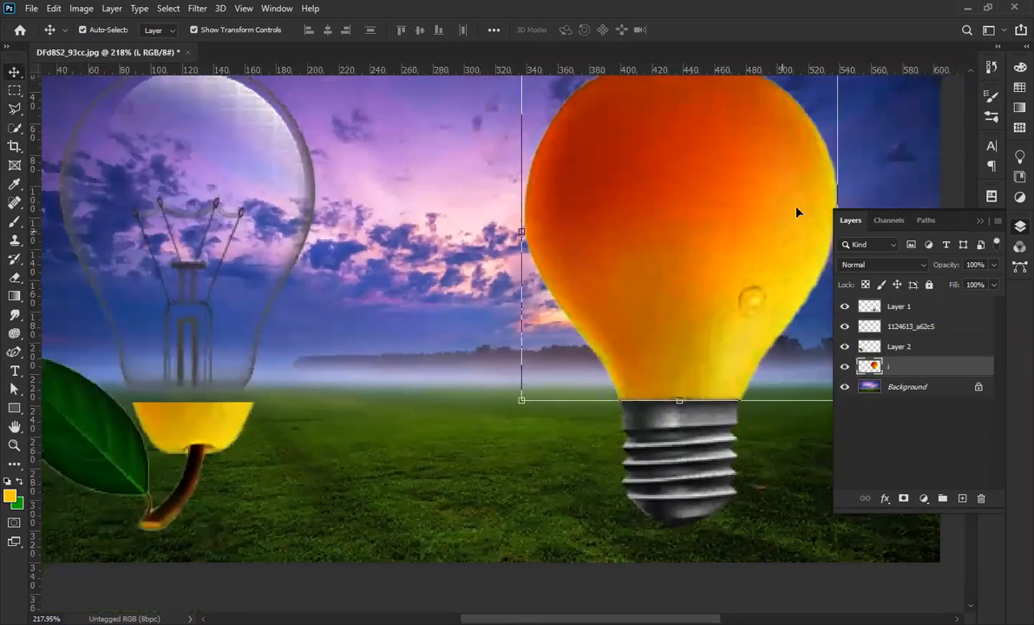
scroll(749, 433, up, 4)
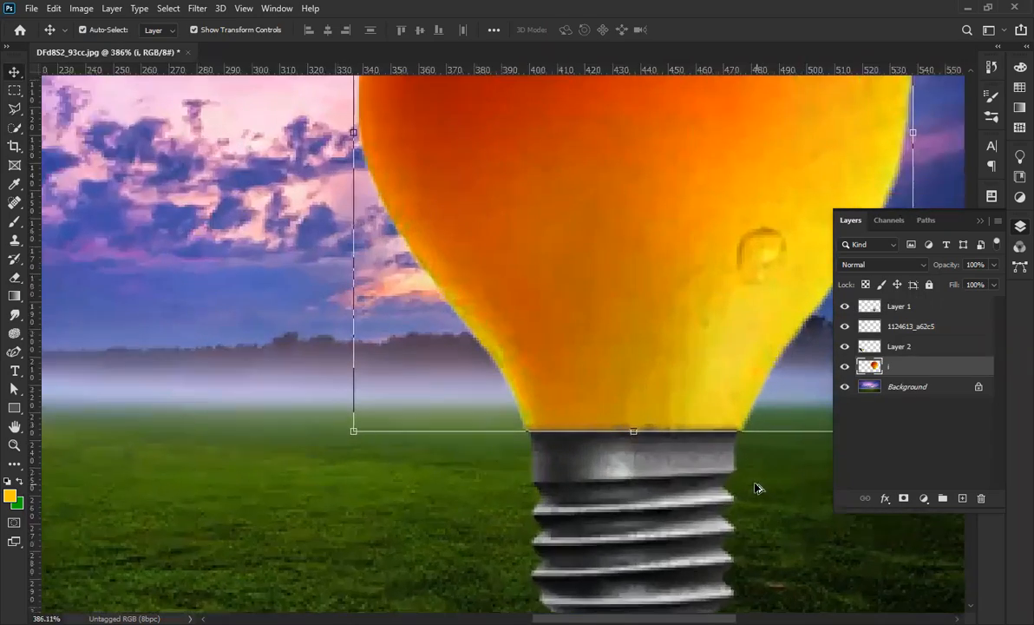
scroll(588, 483, up, 3)
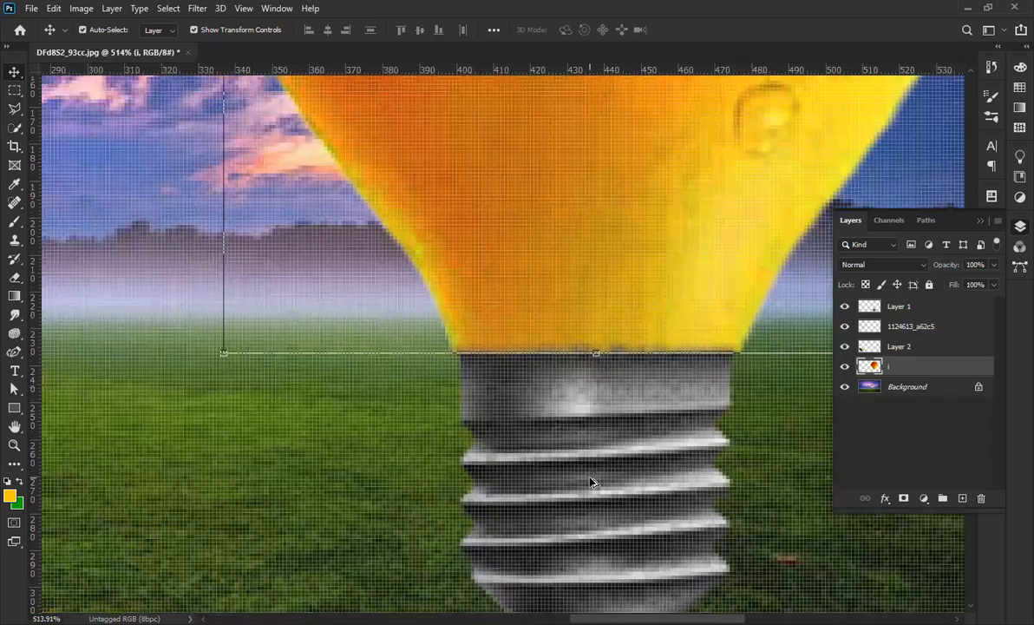
scroll(588, 480, down, 2)
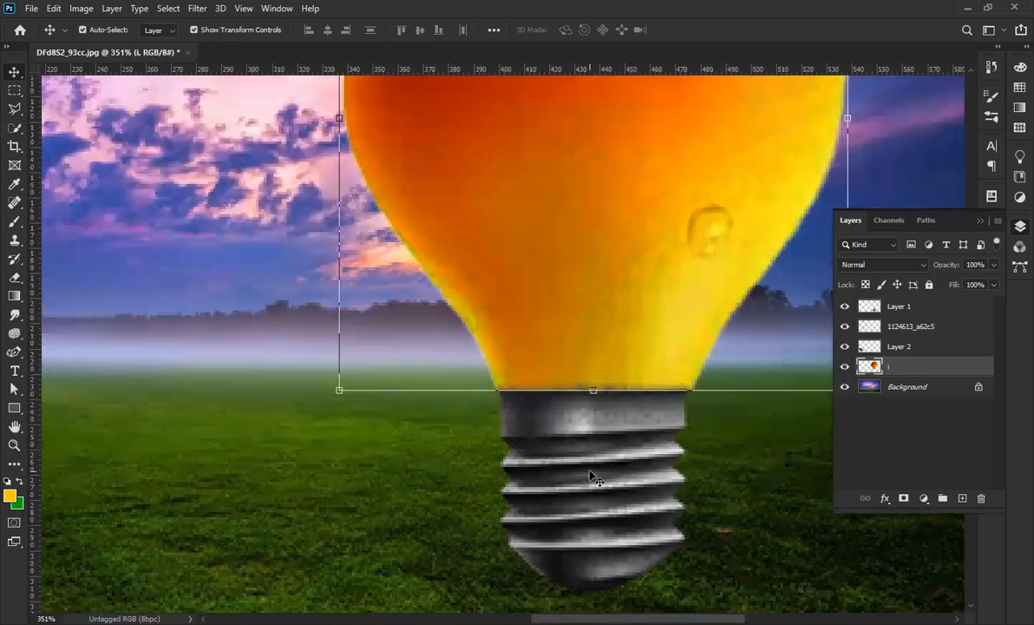
scroll(610, 425, up, 2)
scroll(603, 434, up, 1)
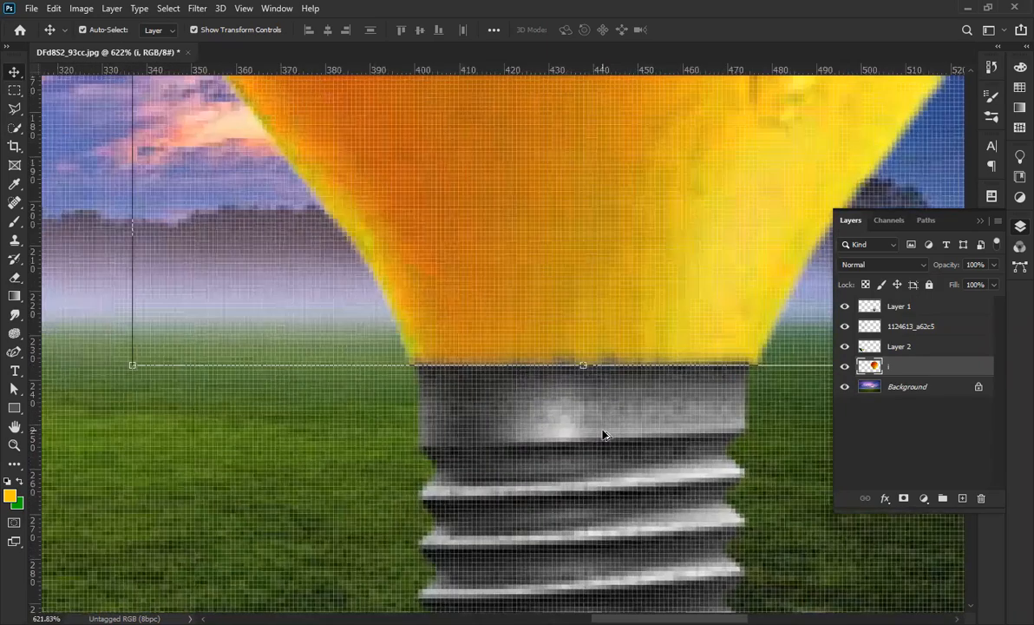
key(ctrl+d)
Set the Eraser size to 6 and return to the Move tool.
key(e)
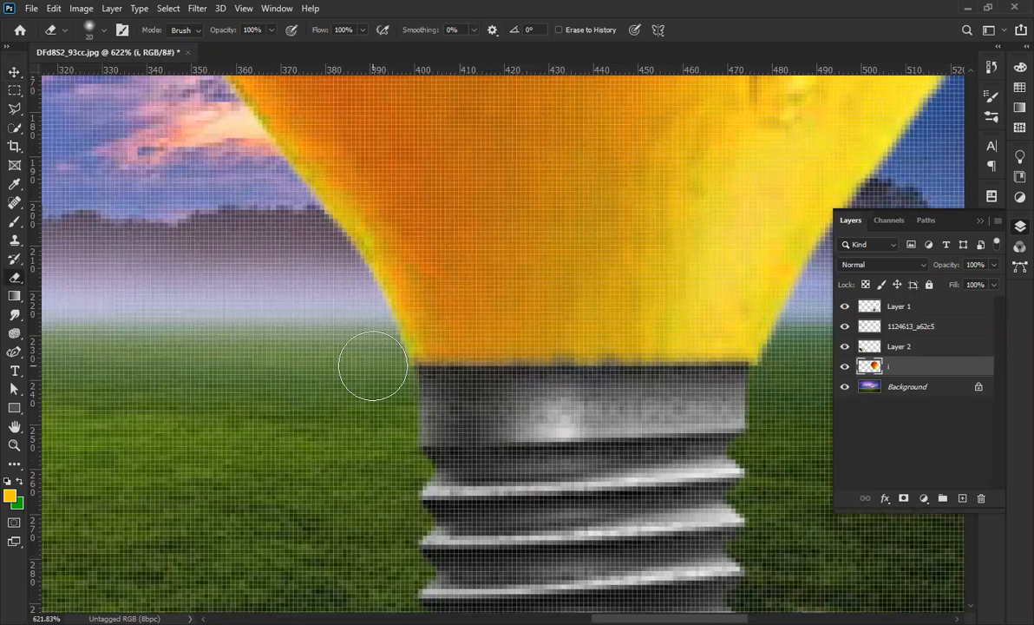
key(bracketleft)
key(bracketleft)
key(bracketleft)
key(bracketleft)
key(bracketleft)
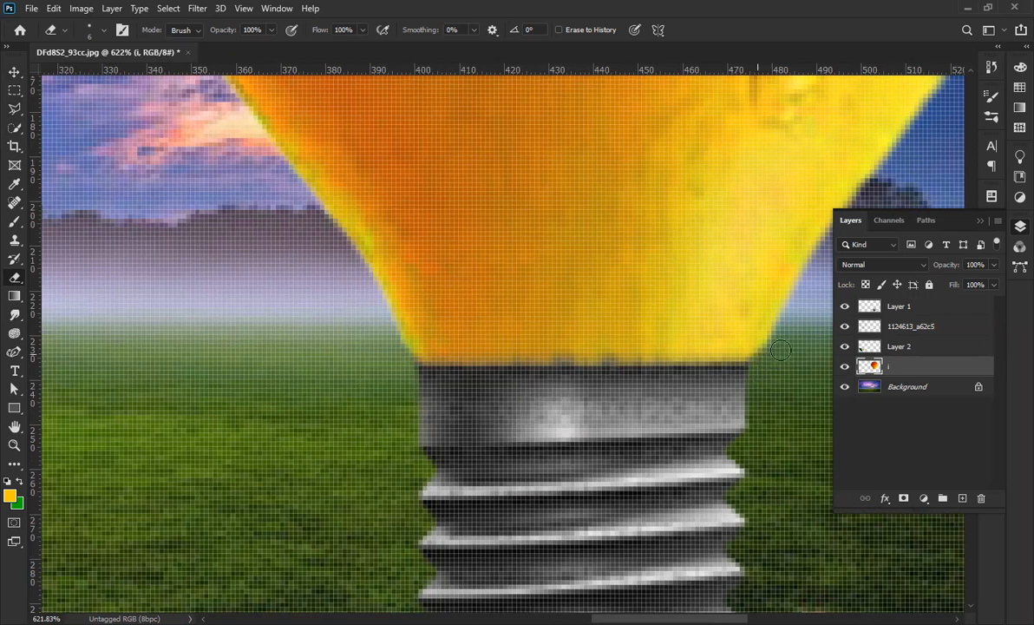
scroll(615, 392, down, 10)
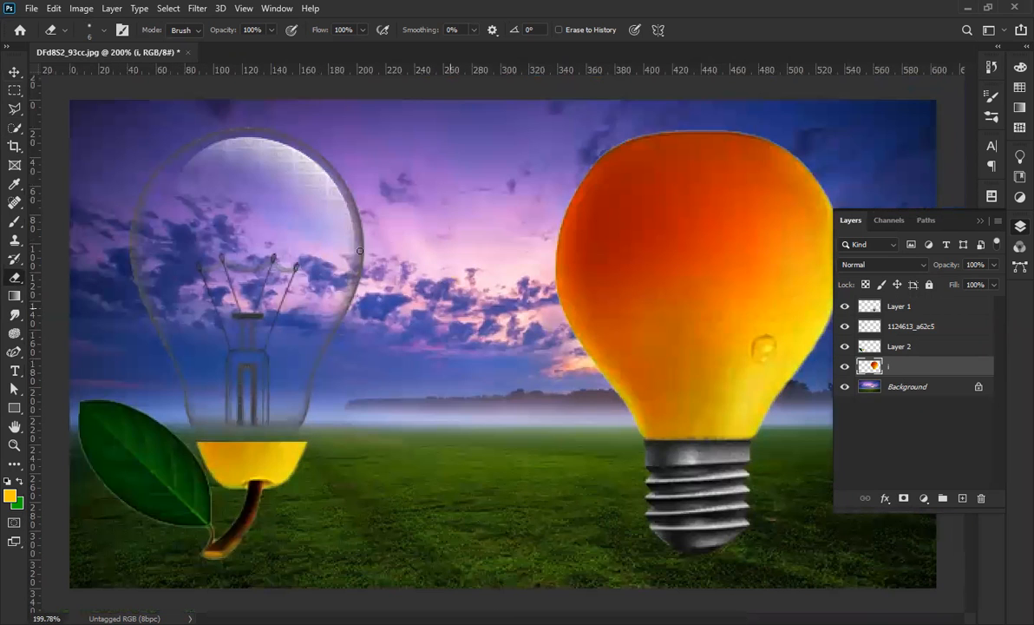
click(14, 72)
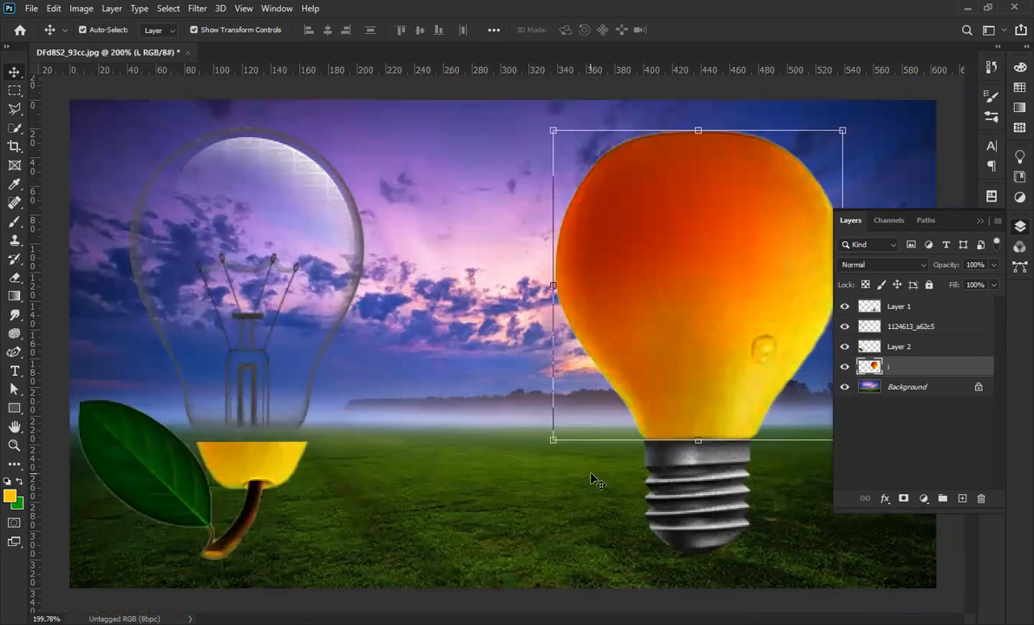
scroll(621, 544, up, 1)
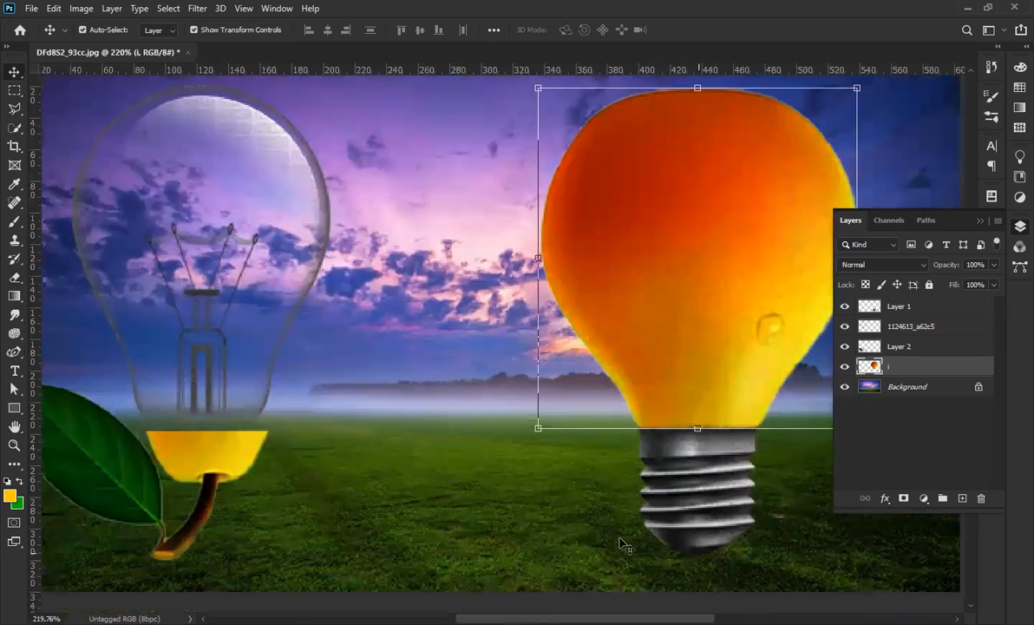
scroll(739, 473, up, 8)
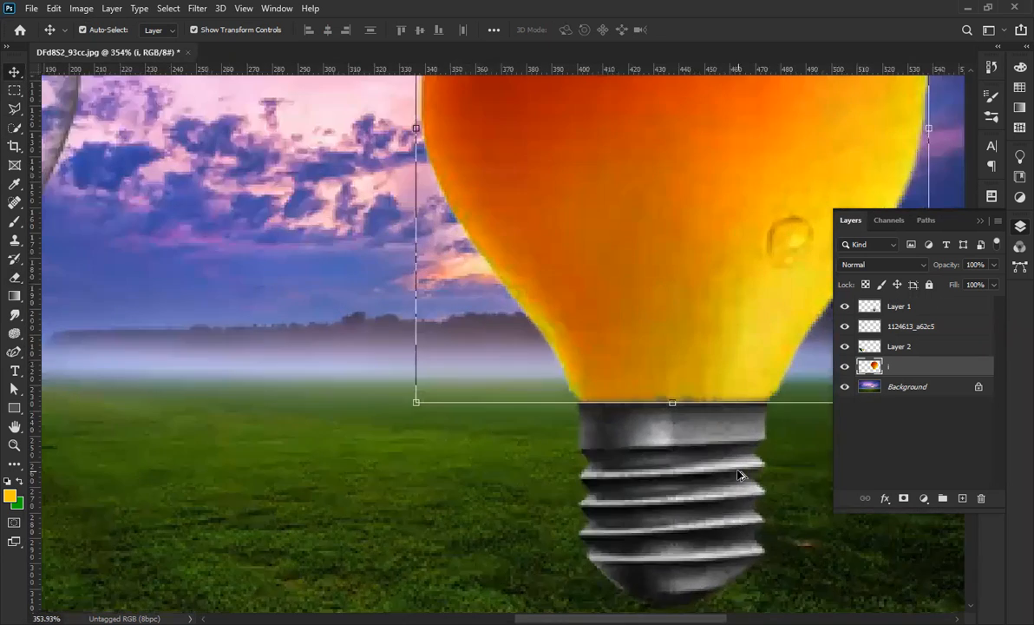
Commit a free transform on the orange bulb and select the screw base layer.
key(ctrl+t)
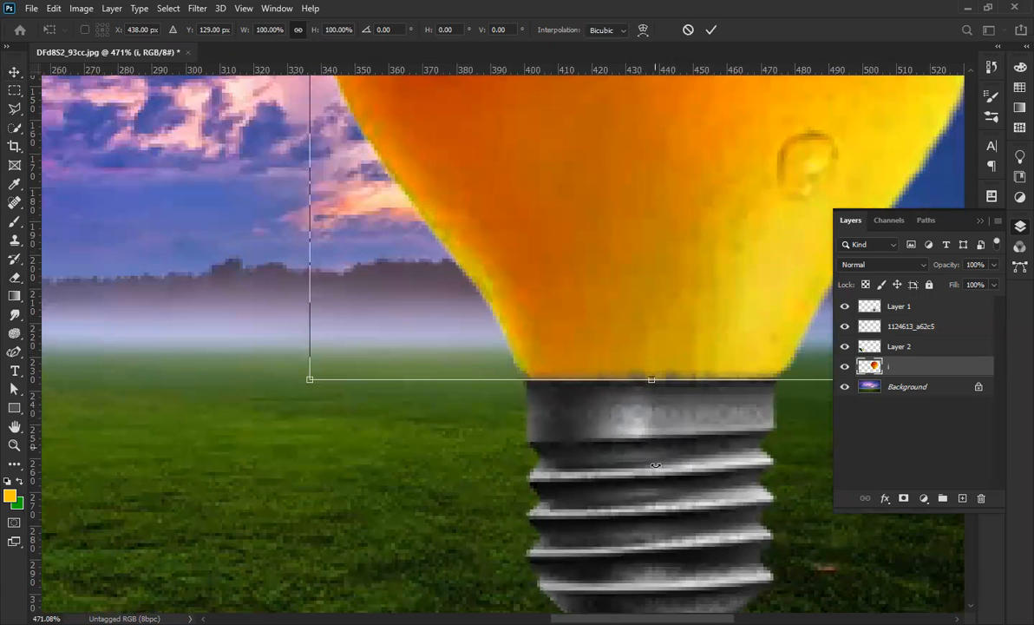
click(710, 33)
click(694, 415)
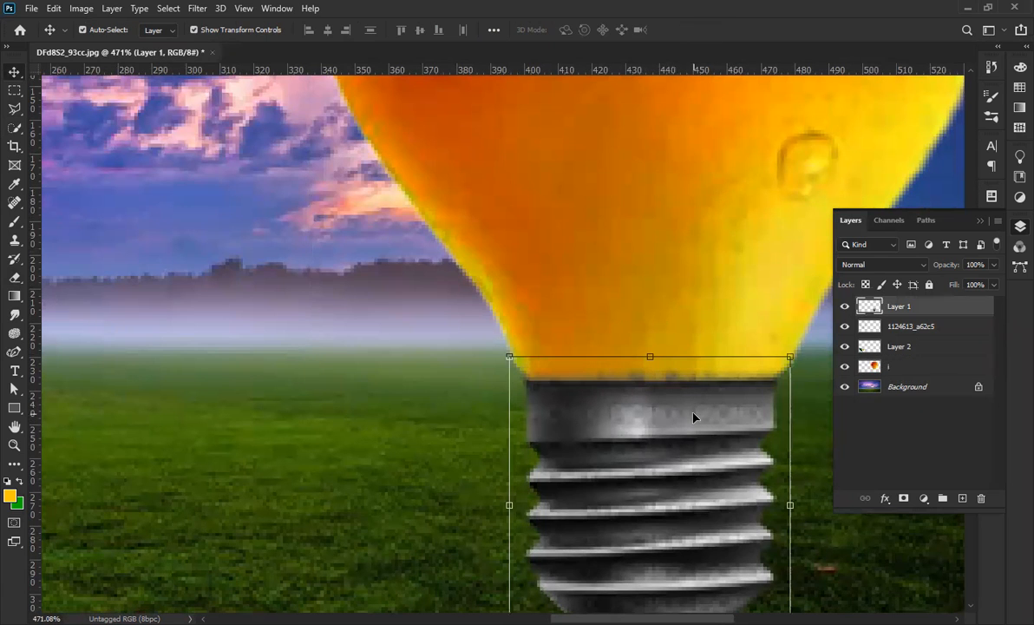
Erase the dark fringe along the screw base's top edge with a 6 px, 50%-hard eraser.
key(e)
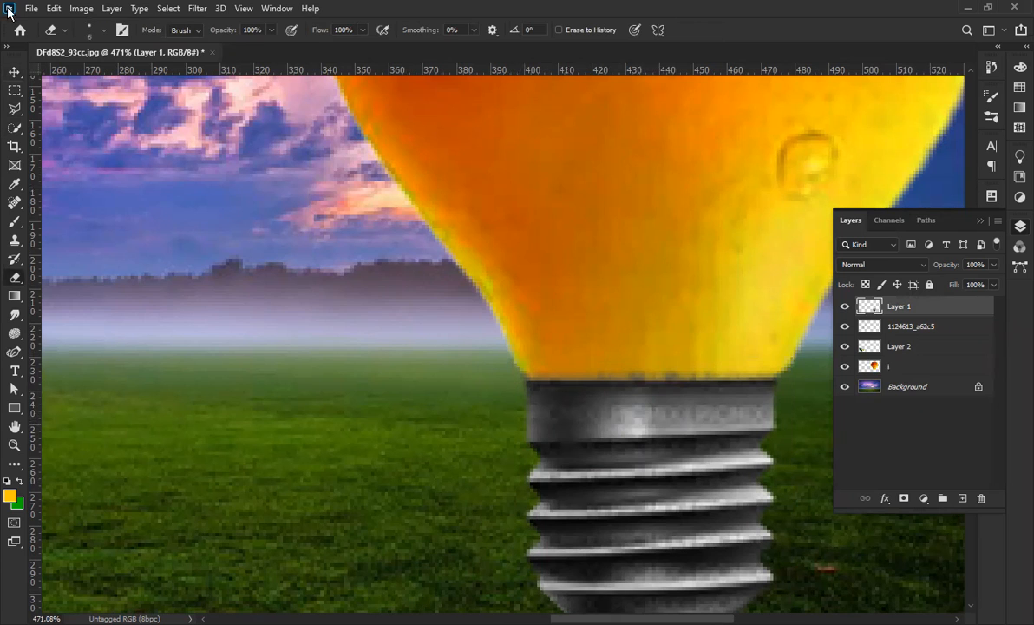
click(103, 31)
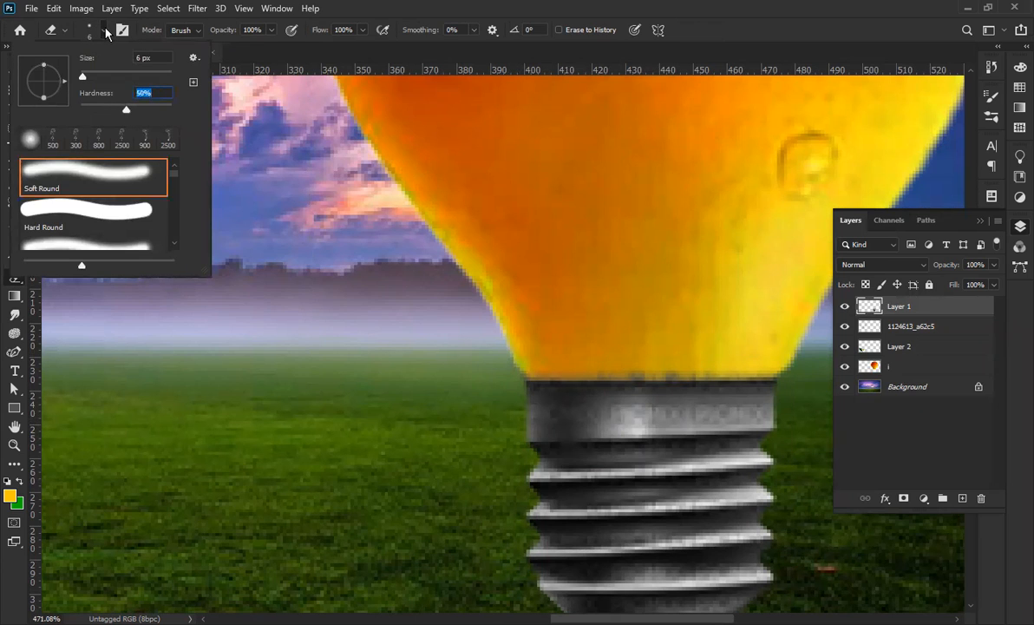
key(Return)
scroll(704, 399, up, 3)
drag(698, 348, 428, 348)
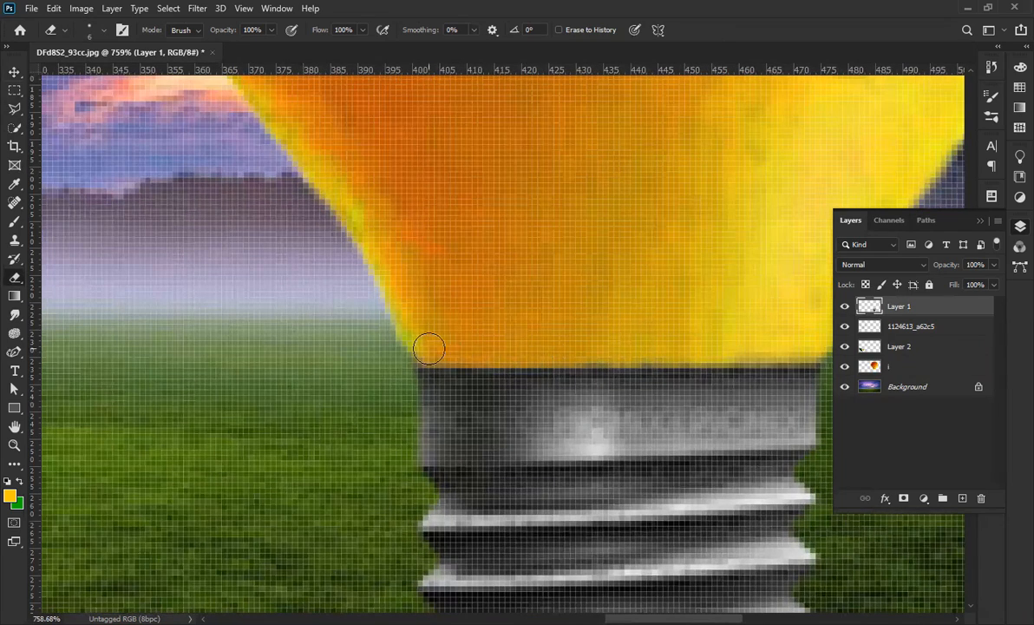
drag(792, 346, 729, 346)
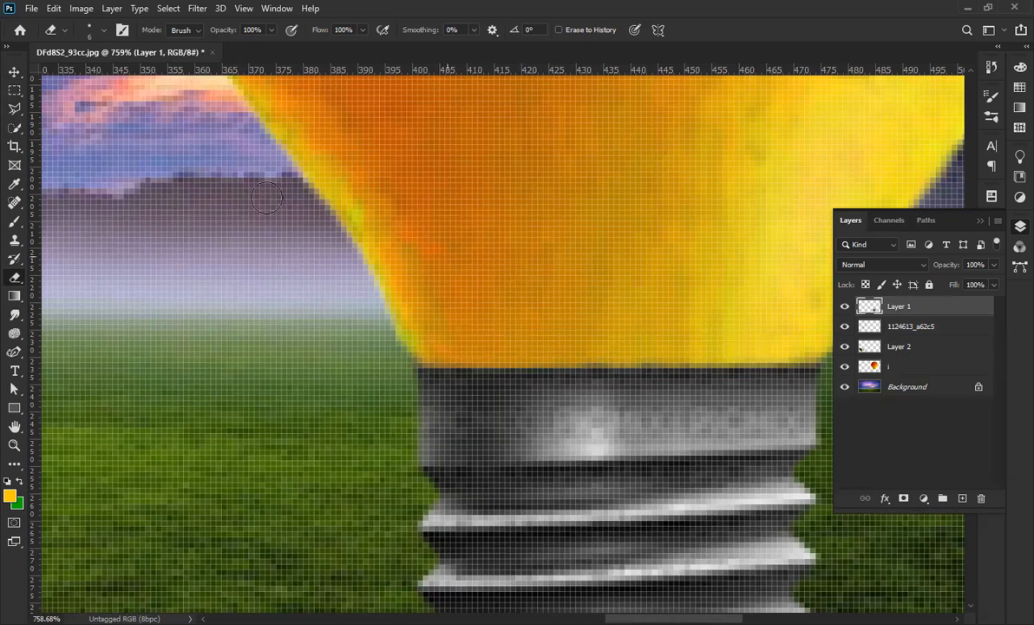
key(v)
scroll(392, 358, down, 5)
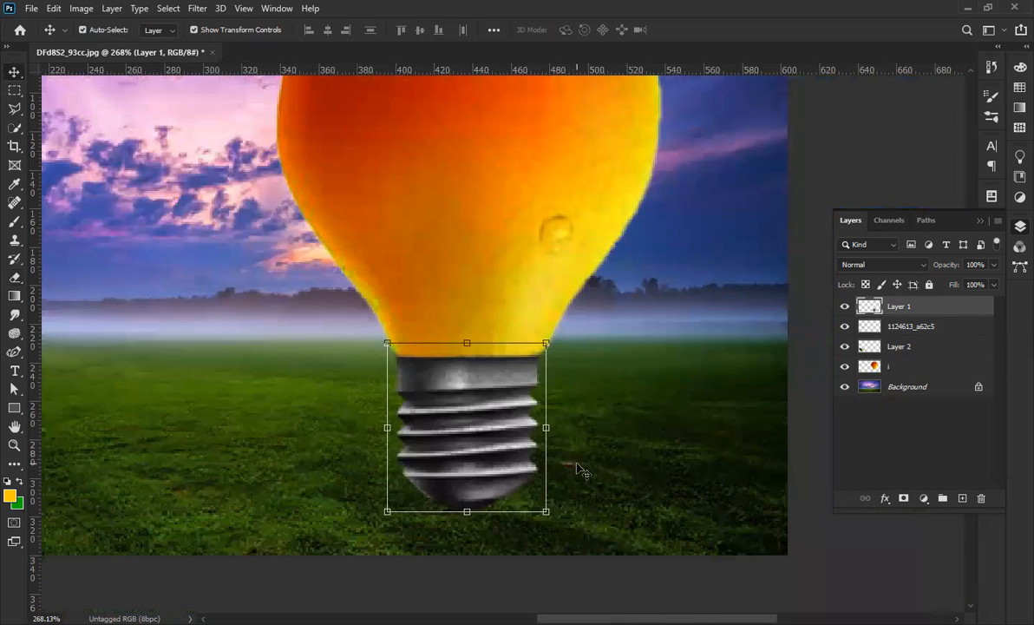
Select the orange bulb layer and create empty Layer 3 above it.
scroll(369, 386, up, 2)
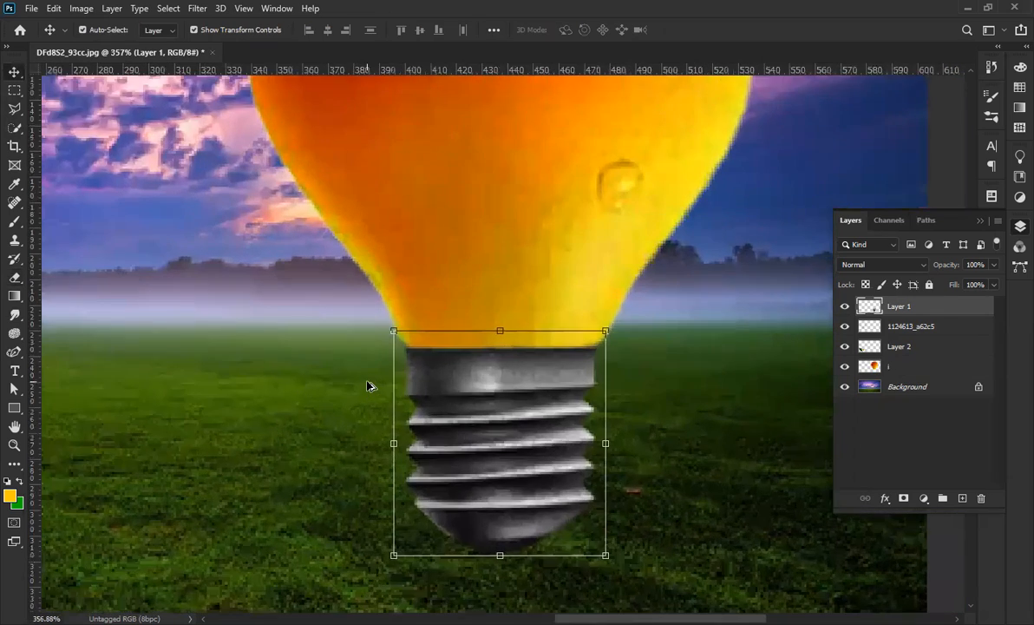
scroll(367, 385, up, 2)
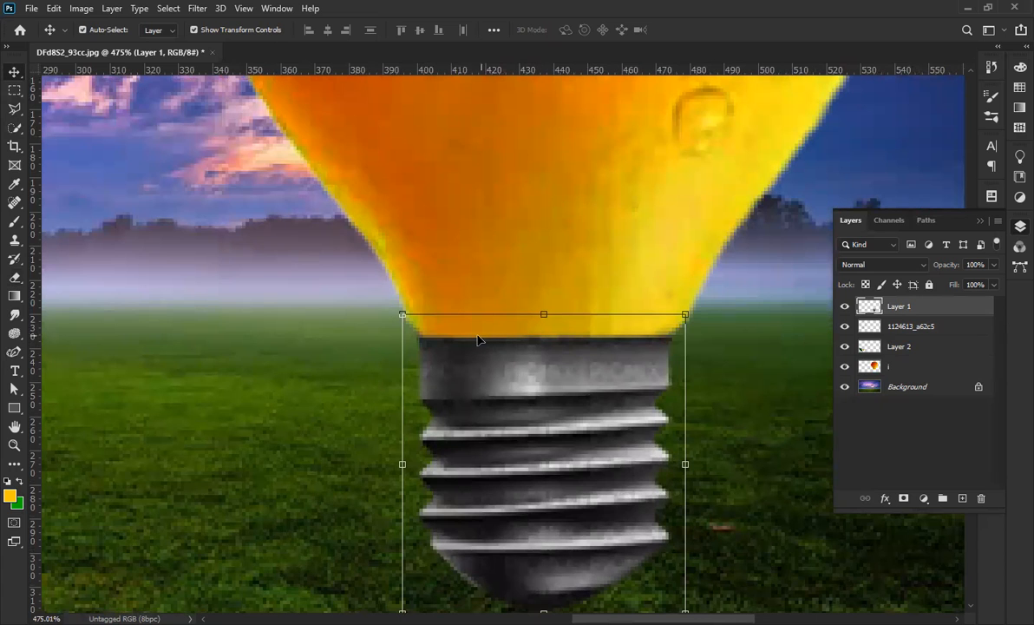
scroll(529, 346, down, 2)
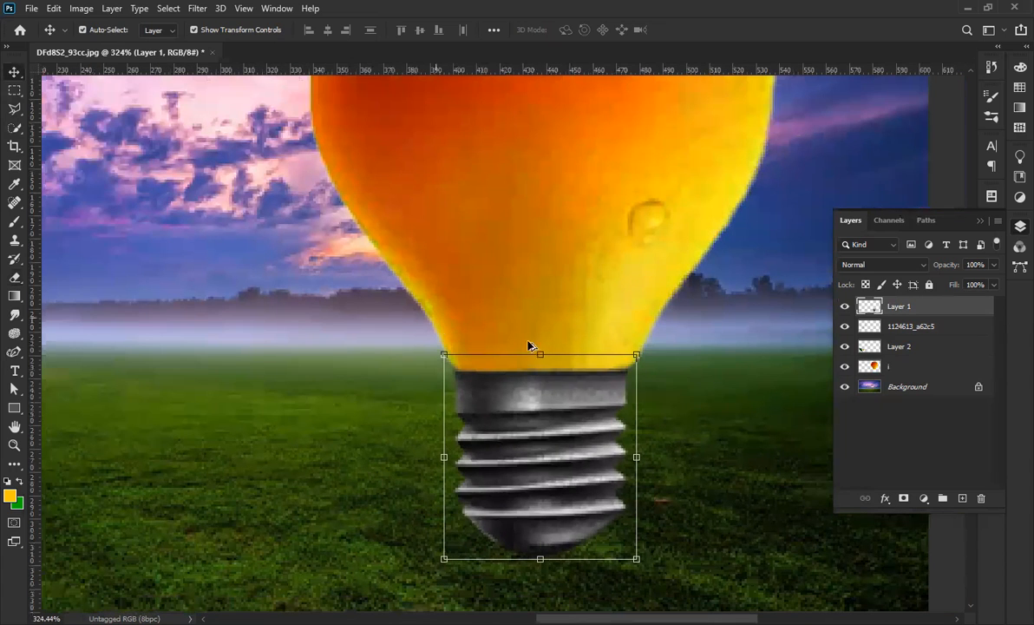
scroll(538, 453, down, 1)
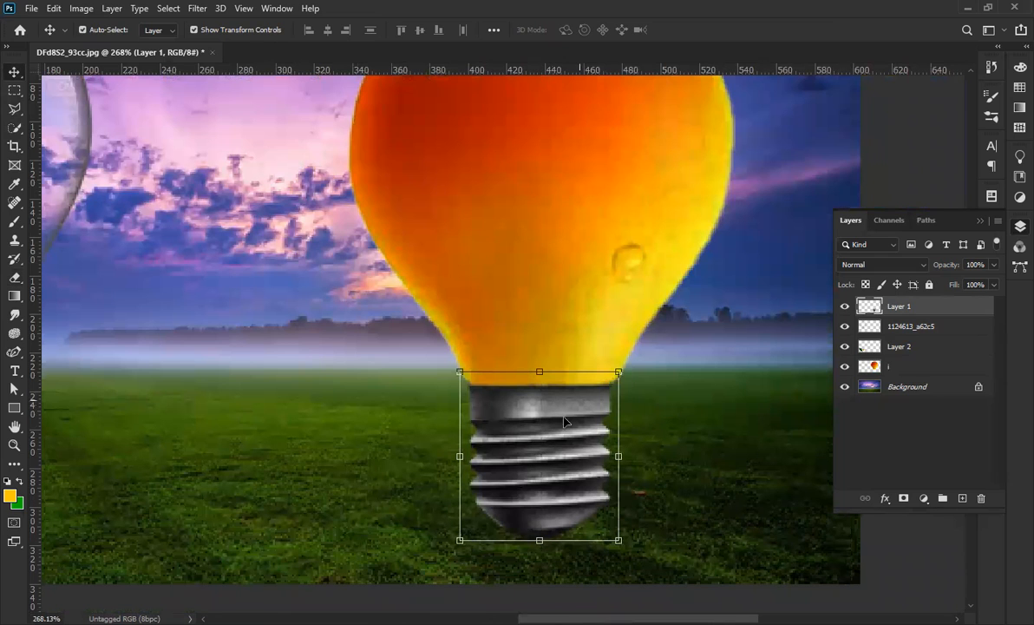
click(540, 177)
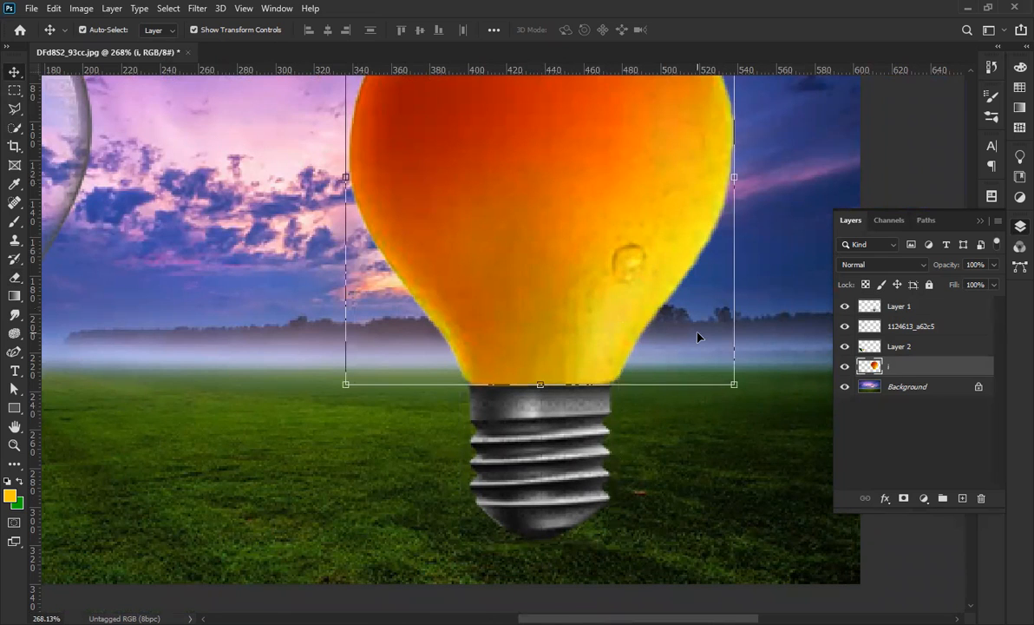
click(962, 499)
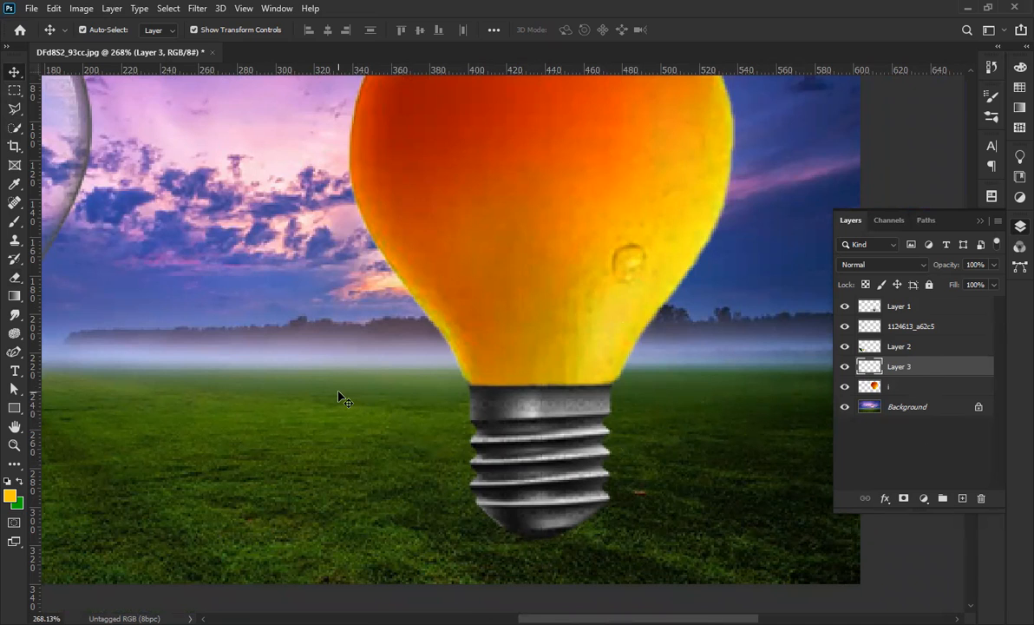
key(b)
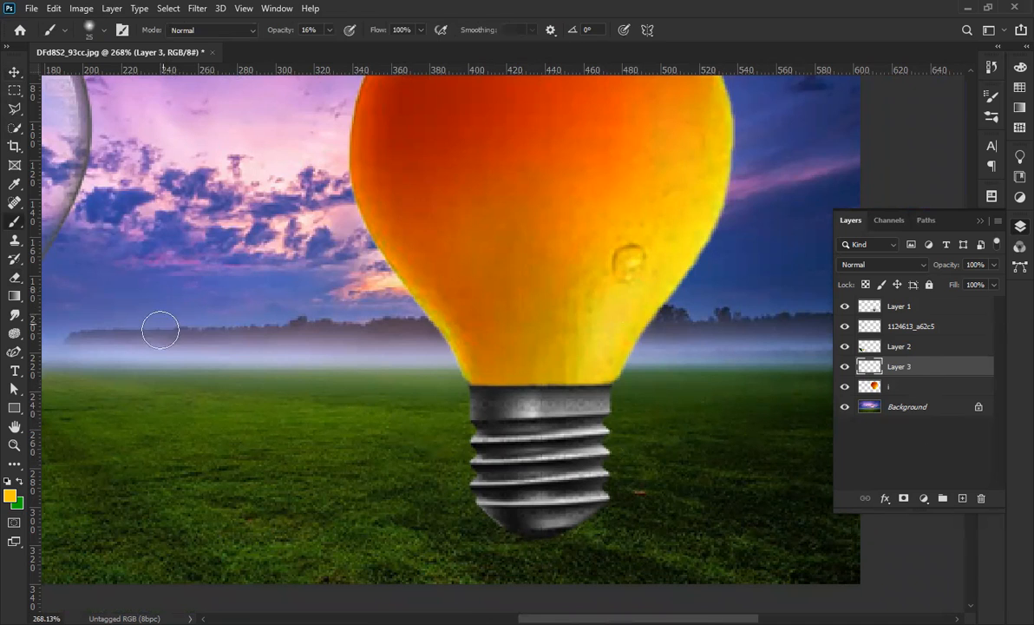
Keep the standard Brush and set the foreground colour to black (000000).
right_click(14, 223)
click(69, 222)
click(14, 498)
drag(706, 354, 653, 435)
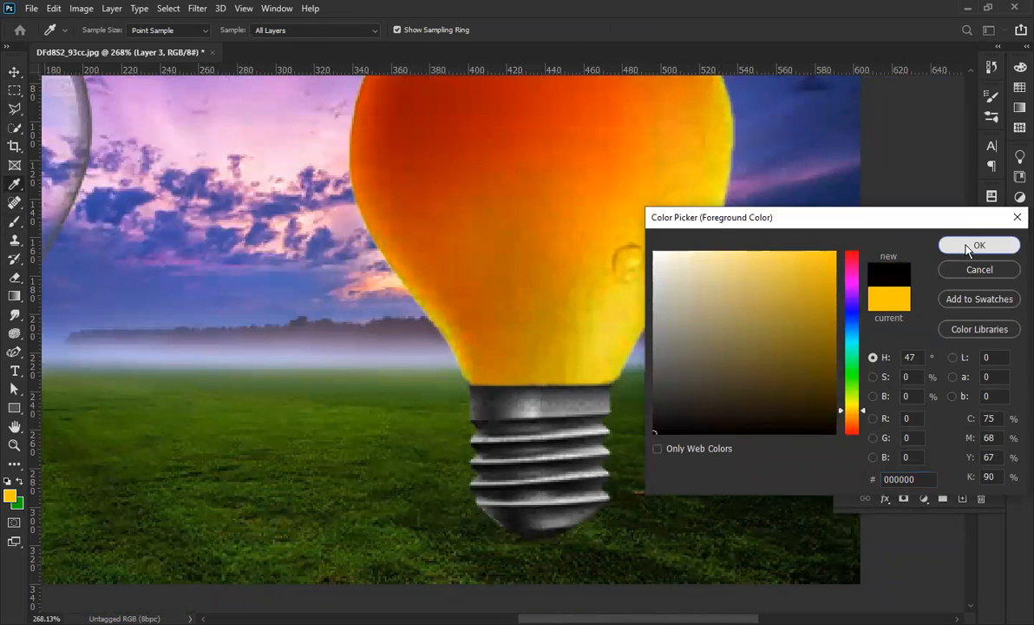
click(969, 248)
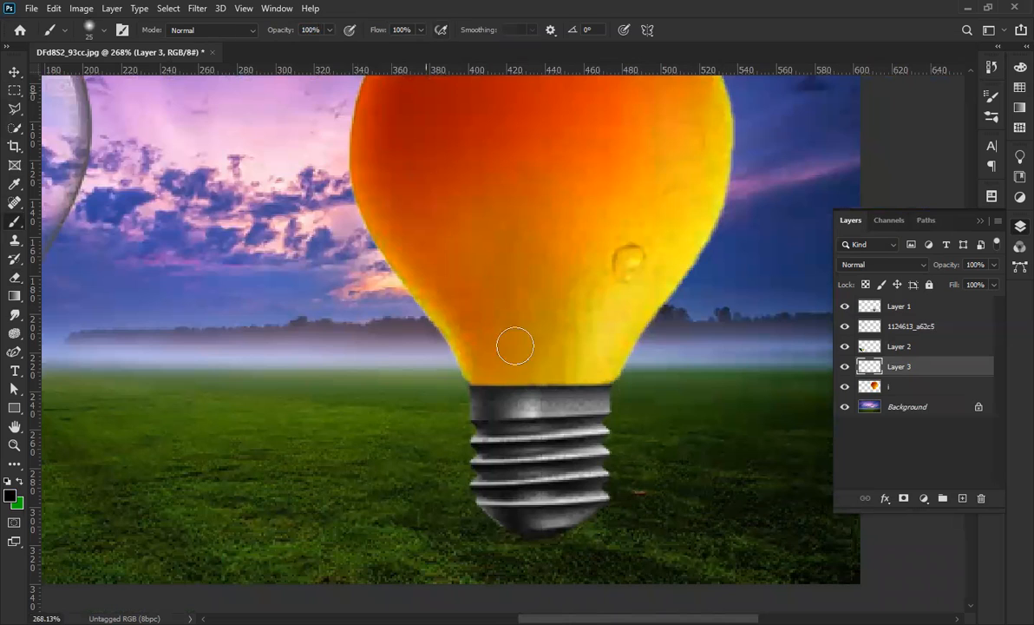
With a small brush, paint a thin black line along the socket's top edge and left corner.
scroll(549, 398, up, 5)
scroll(571, 405, down, 3)
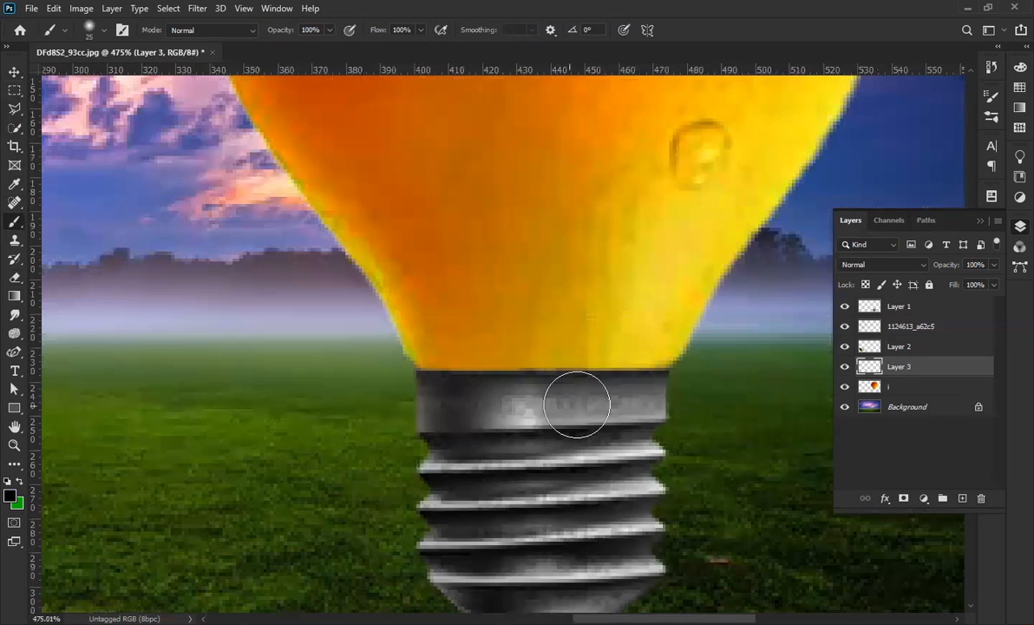
key(bracketleft)
key(bracketleft)
key(bracketleft)
key(bracketleft)
key(bracketleft)
key(bracketleft)
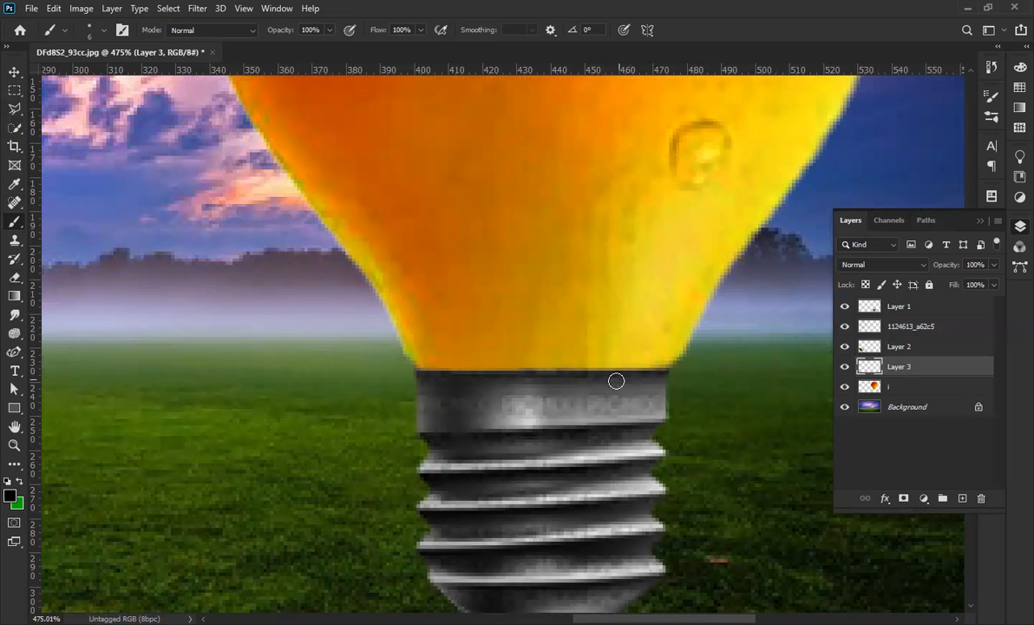
scroll(660, 372, up, 1)
mouse_move(649, 372)
mouse_down()
mouse_move(386, 368)
mouse_move(670, 367)
mouse_up()
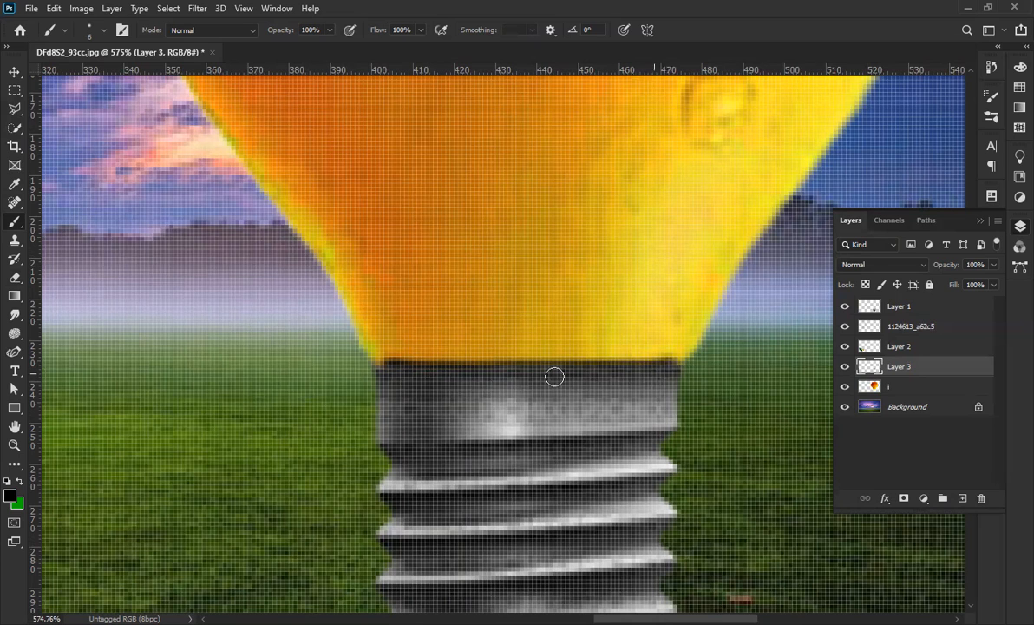
drag(382, 370, 383, 367)
scroll(458, 410, down, 3)
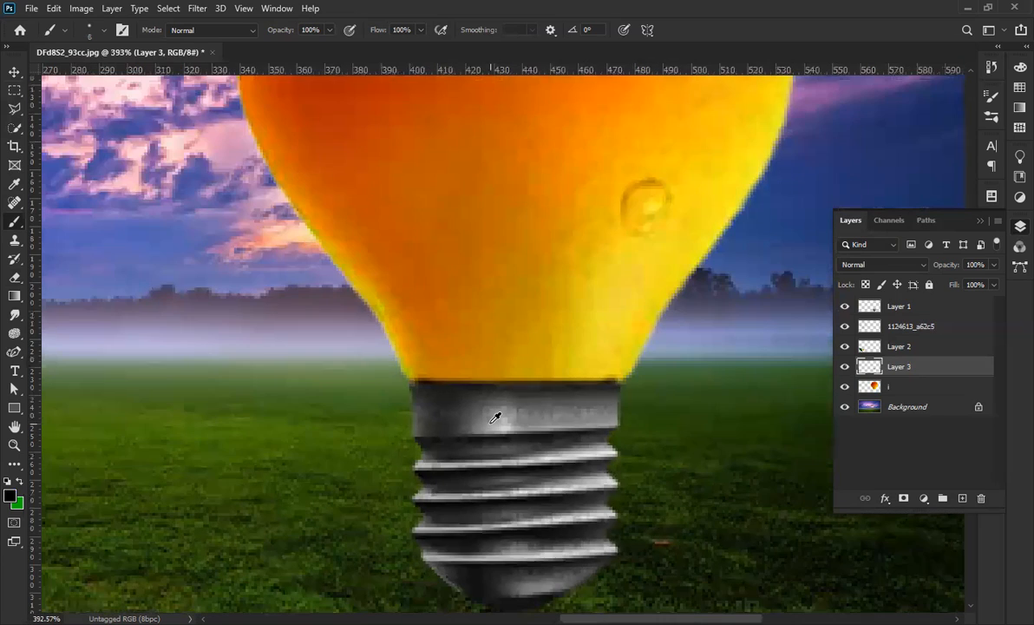
click(105, 31)
click(452, 261)
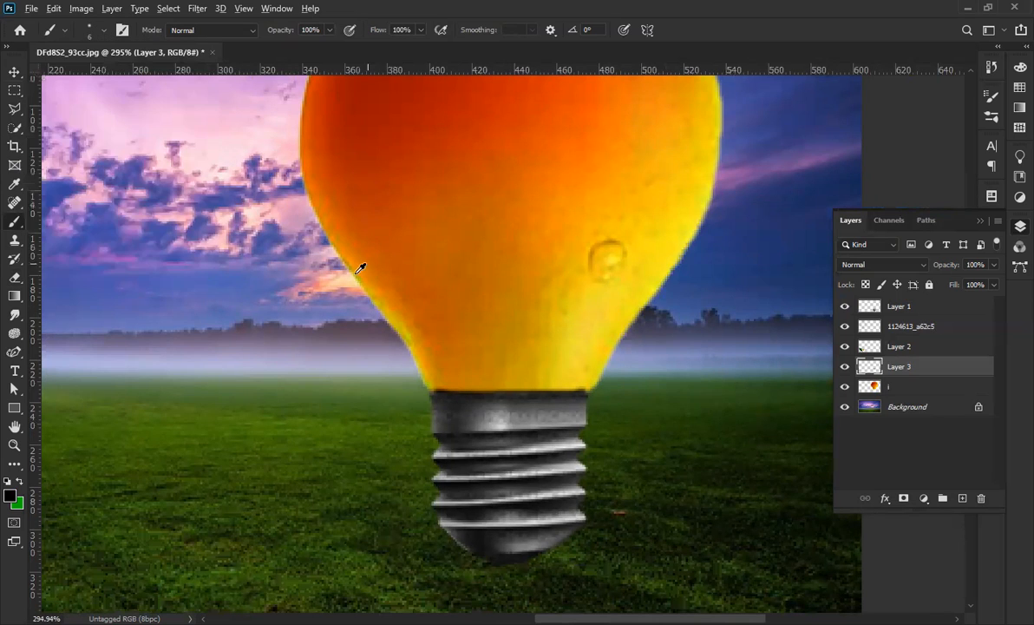
scroll(359, 299, down, 1)
Lower Layer 3's fill to 79% and its opacity to 82%, then deselect all layers.
click(13, 71)
scroll(469, 382, up, 3)
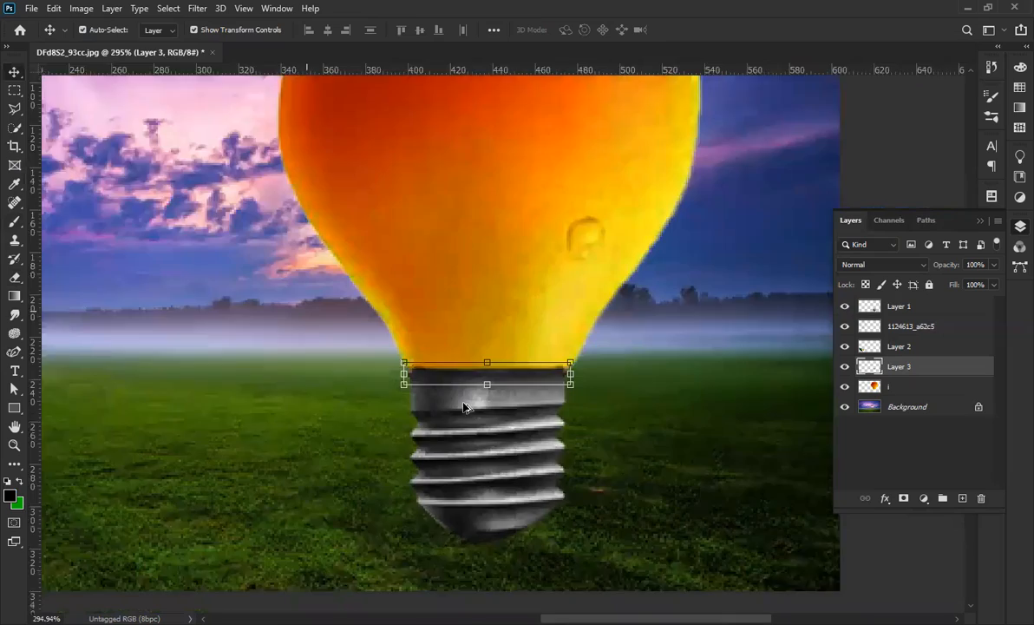
scroll(478, 384, up, 1)
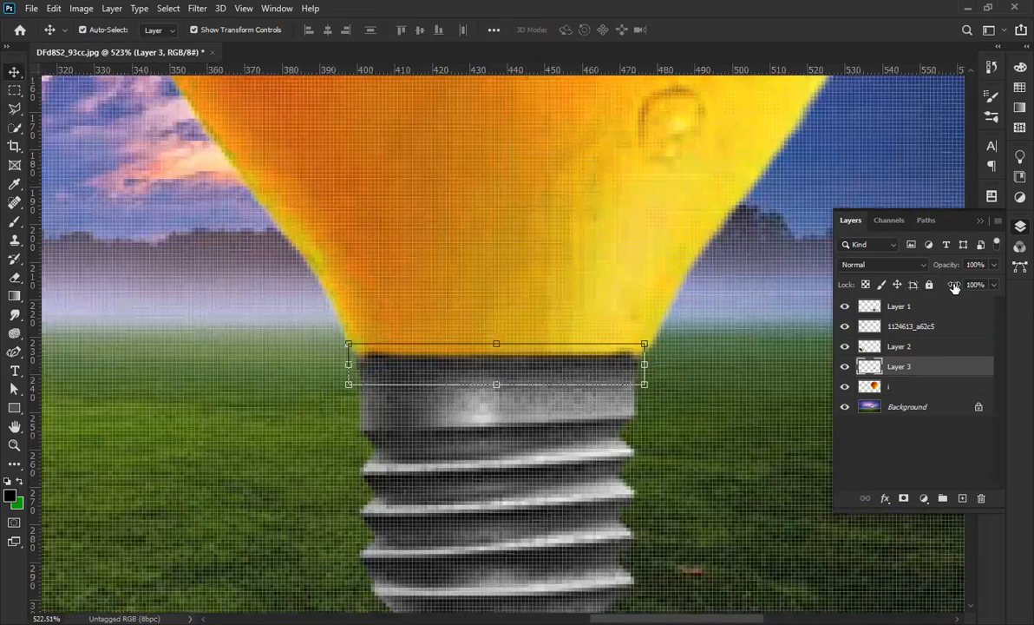
drag(952, 287, 938, 291)
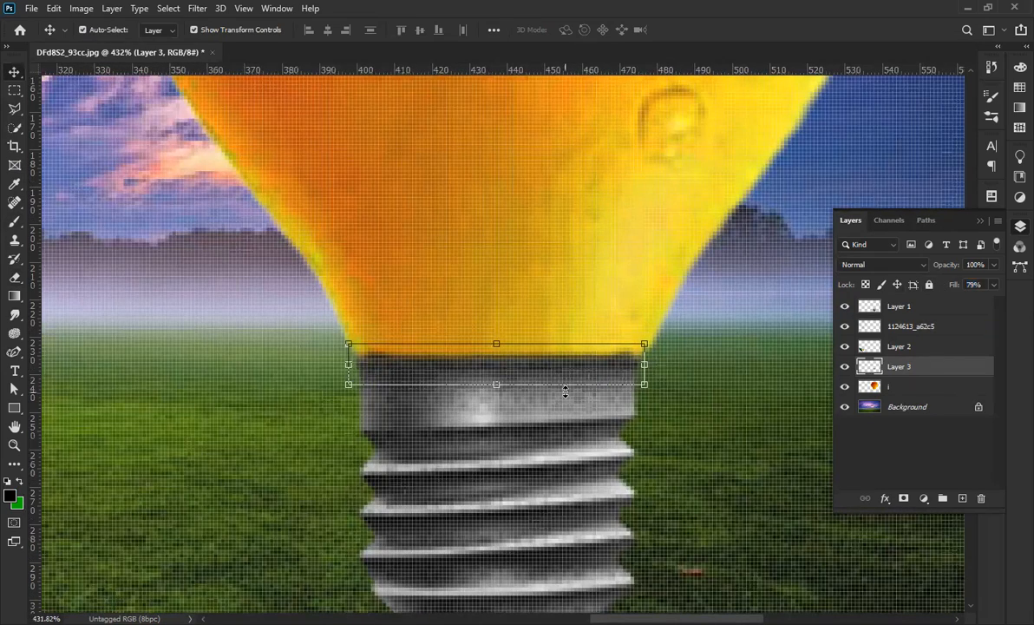
scroll(567, 390, down, 4)
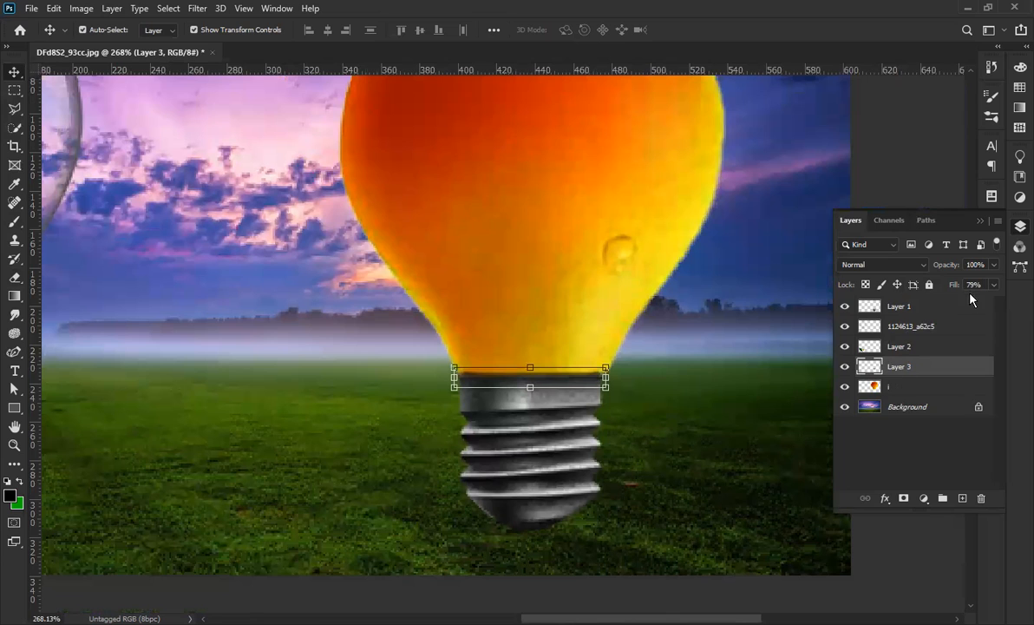
mouse_move(941, 270)
mouse_down()
mouse_move(912, 273)
mouse_move(932, 272)
mouse_up()
scroll(586, 417, down, 7)
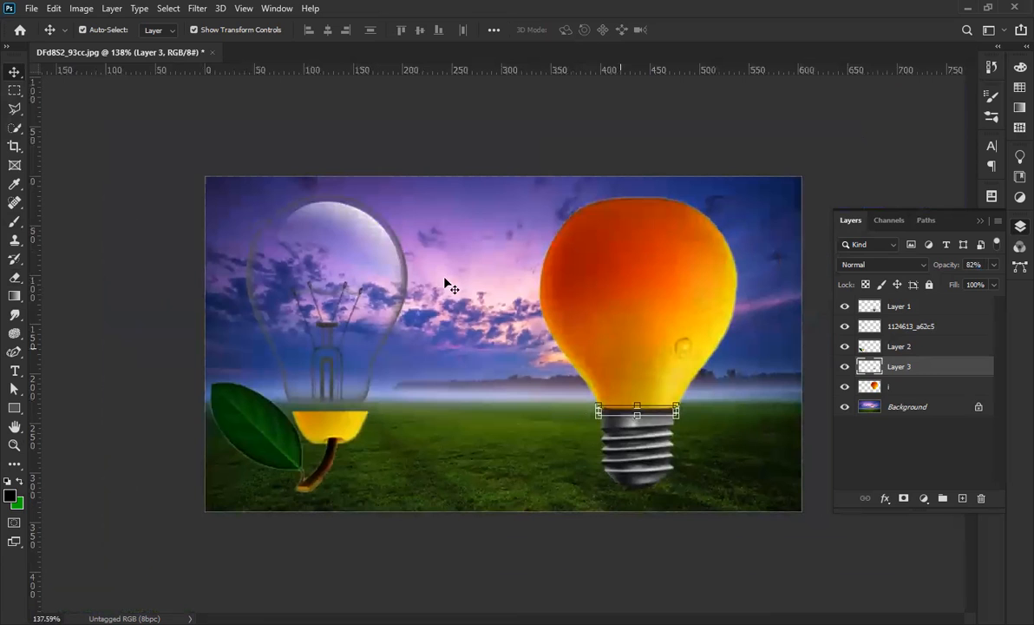
click(94, 204)
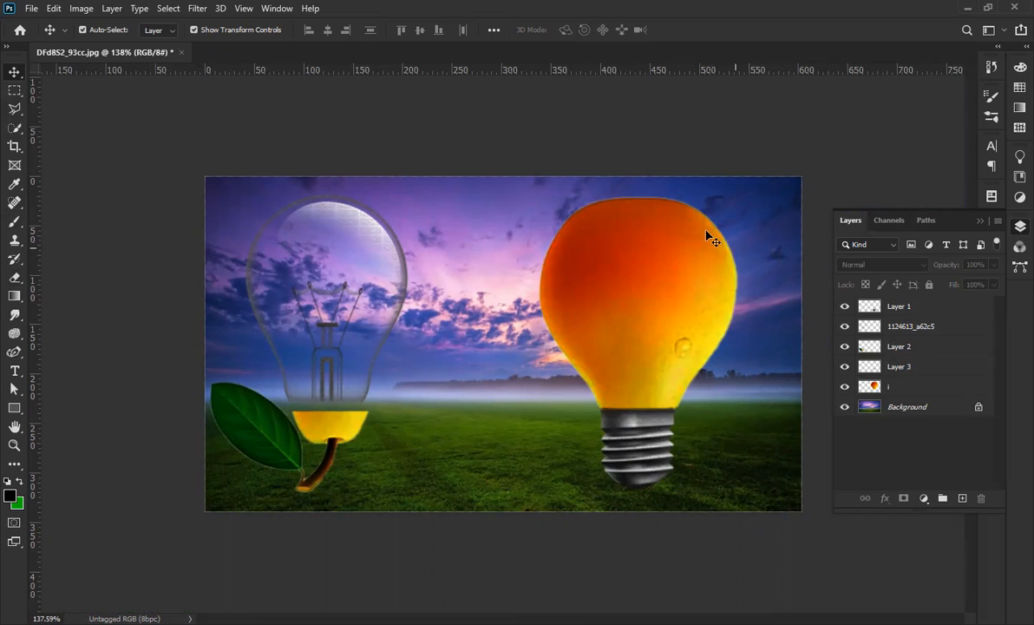
Select the orange bulb layer and open its Blending Options from the fx menu.
click(647, 302)
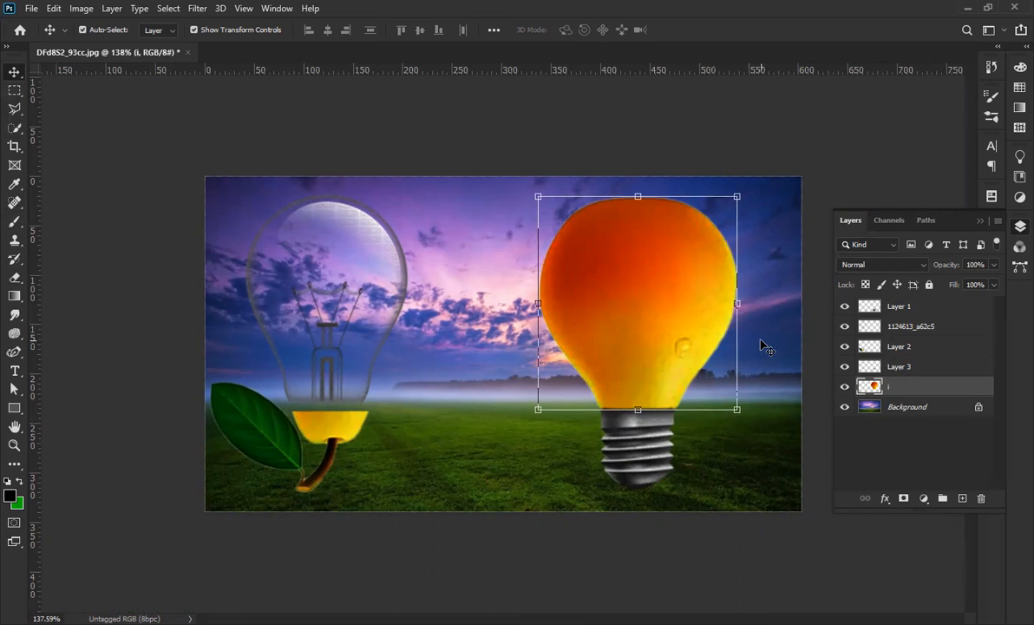
click(883, 499)
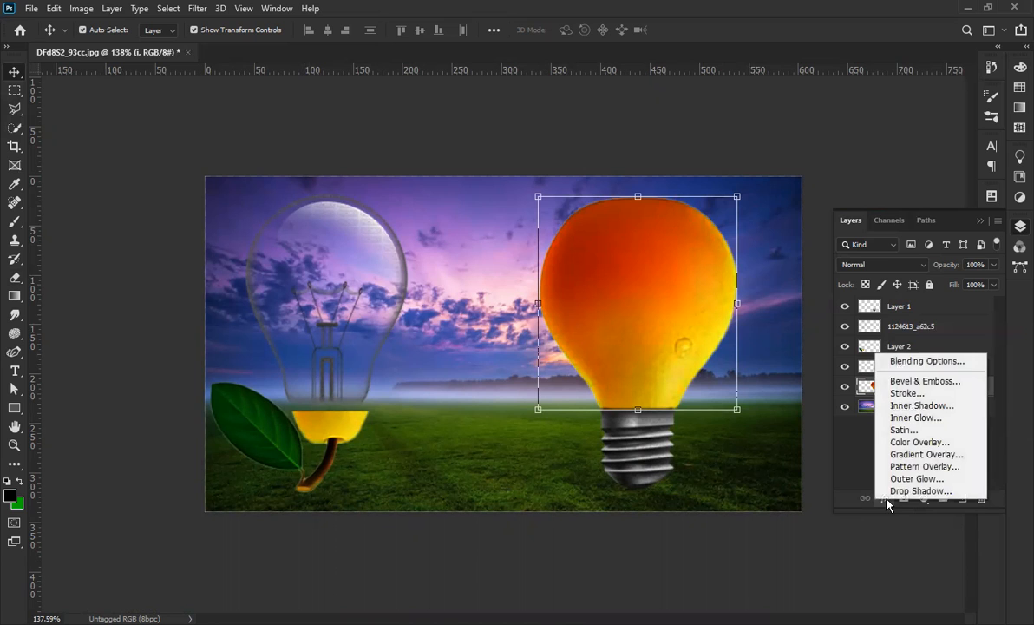
click(904, 361)
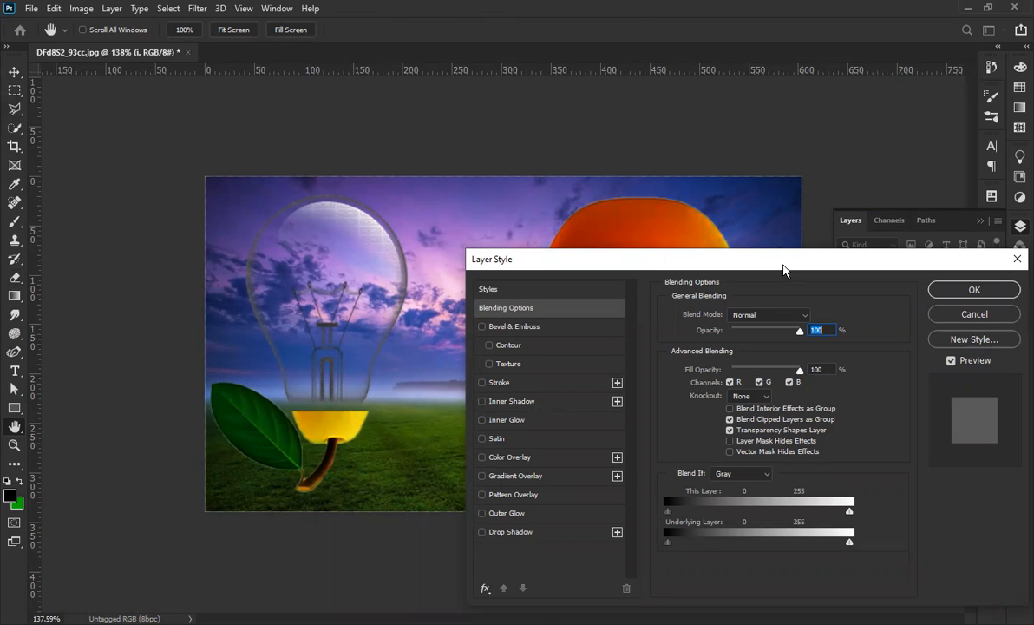
Add a yellow Outer Glow to the orange bulb at about 56% opacity and 40 px size.
drag(783, 266, 320, 174)
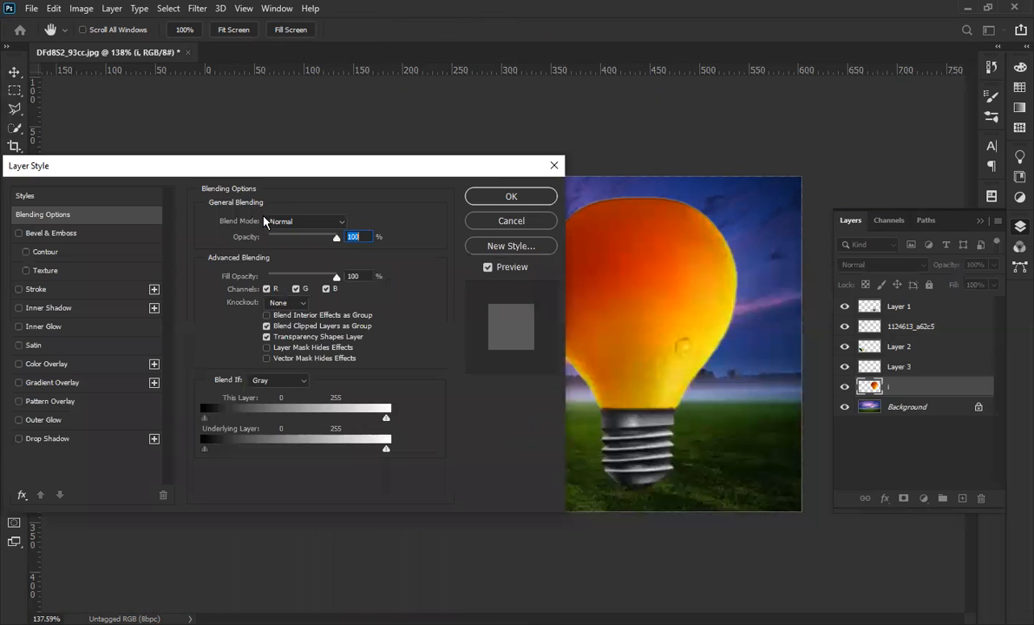
click(51, 424)
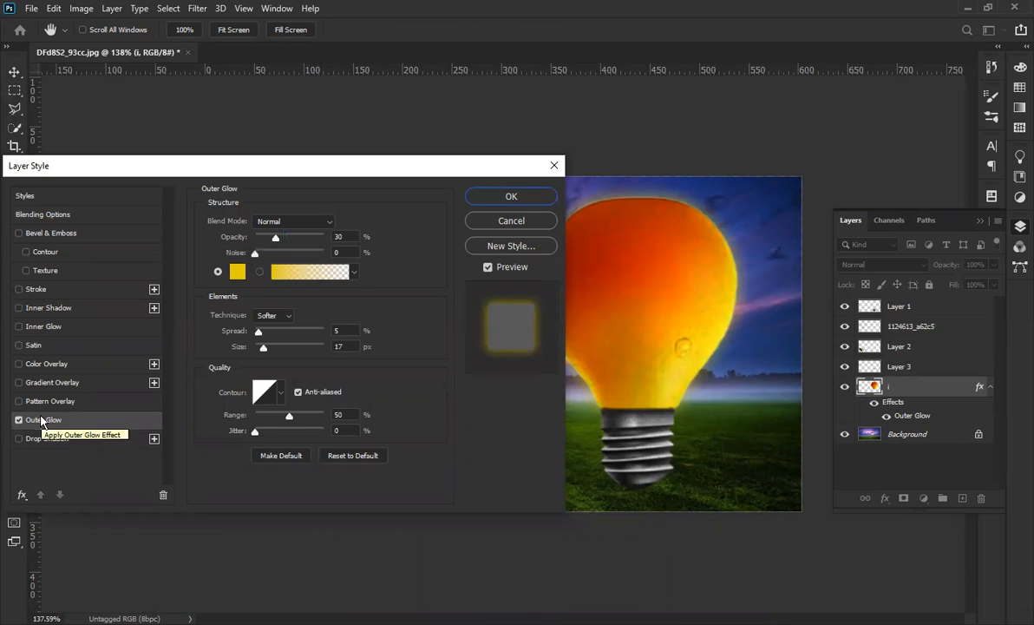
drag(276, 237, 297, 248)
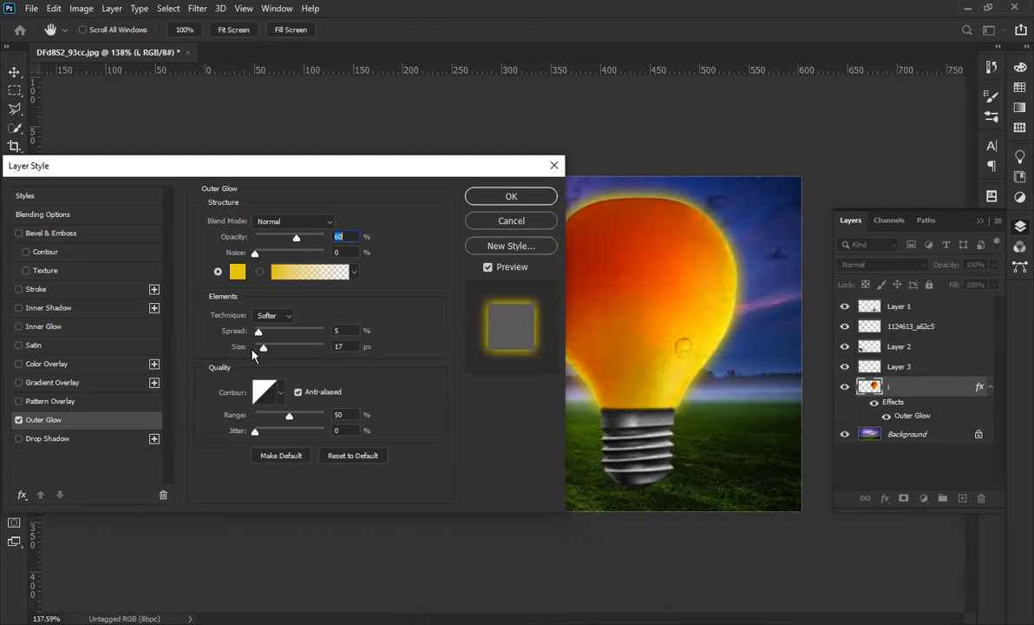
drag(260, 352, 266, 347)
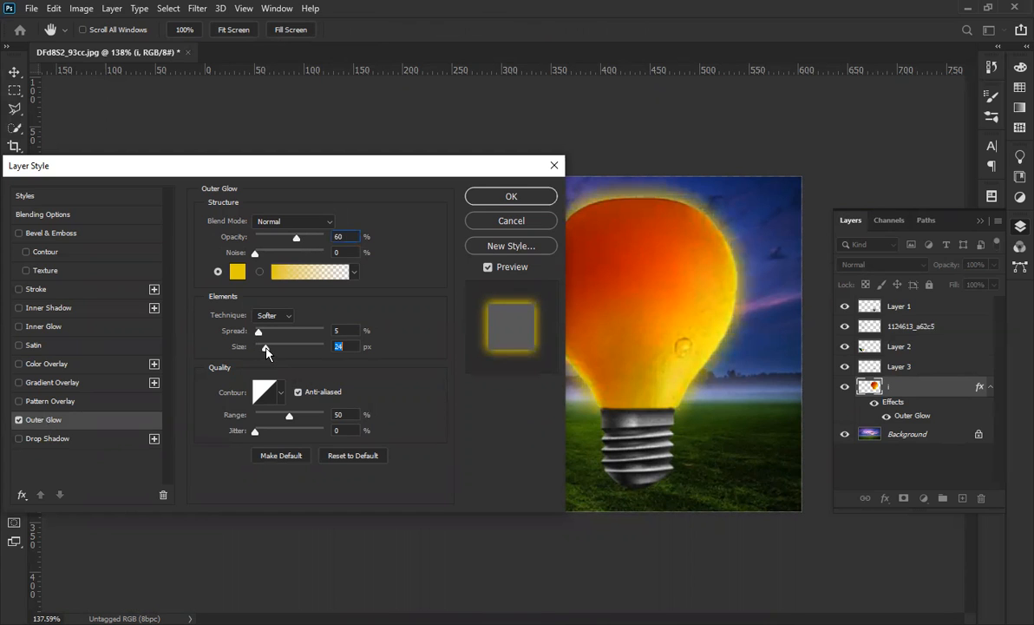
drag(297, 240, 292, 251)
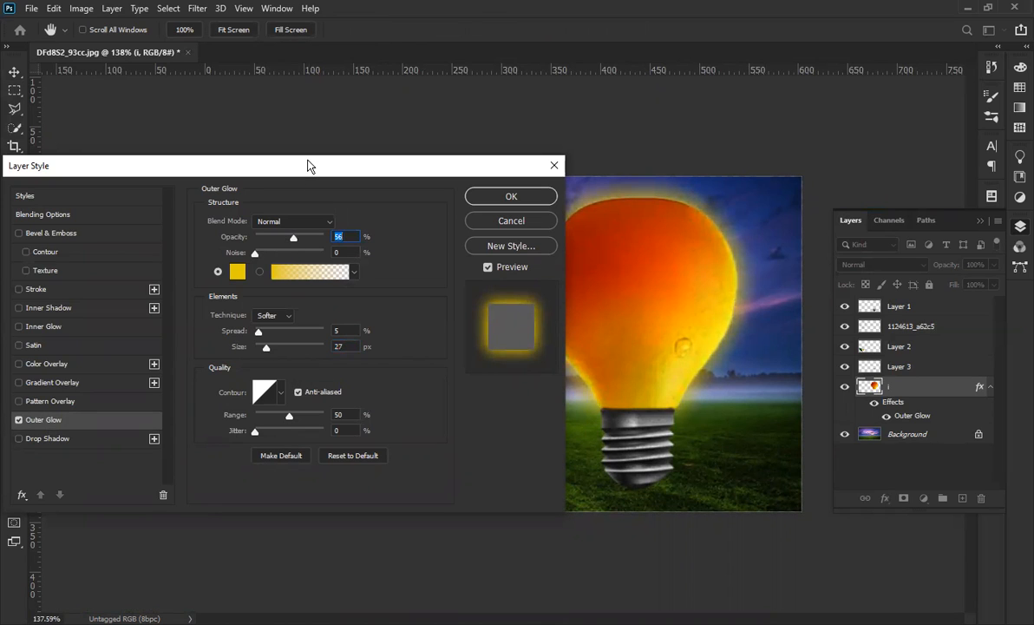
drag(308, 166, 205, 170)
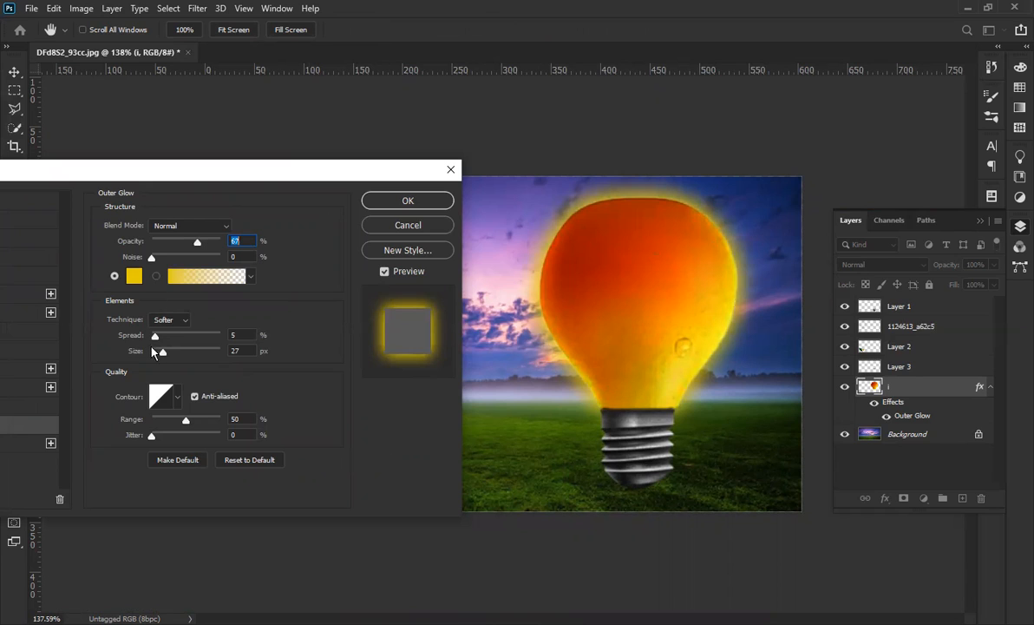
drag(163, 353, 166, 354)
drag(197, 242, 193, 244)
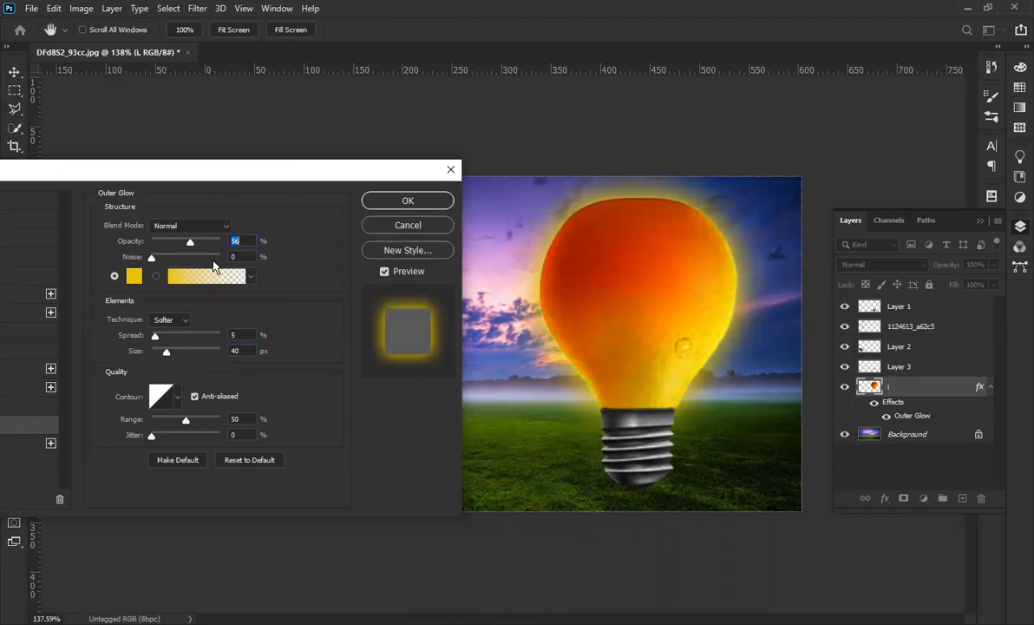
click(403, 202)
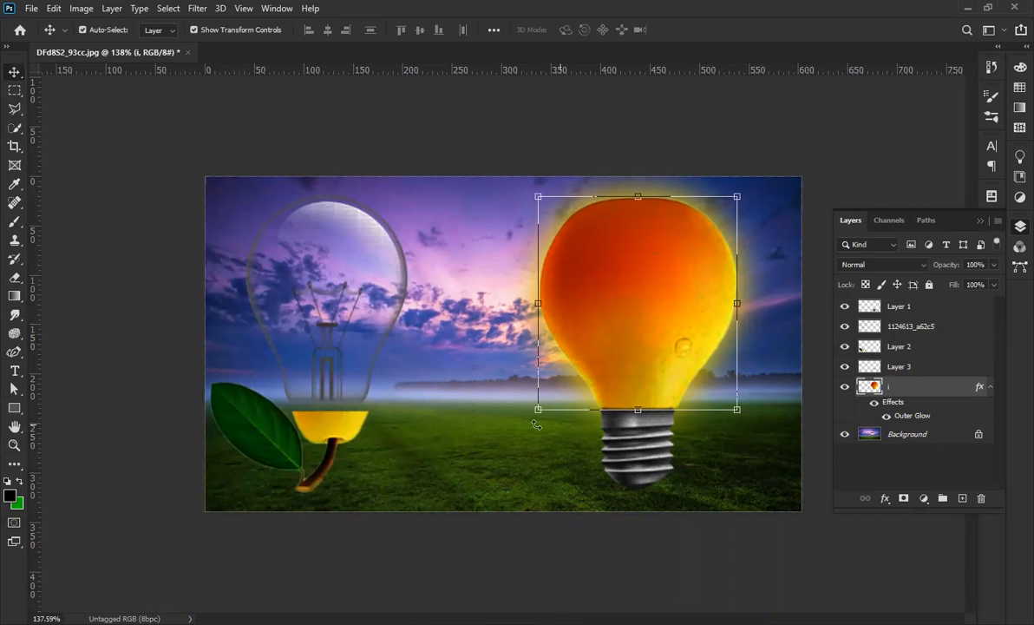
Shift the glass bulb layer and Layer 2 together slightly to the right.
click(577, 545)
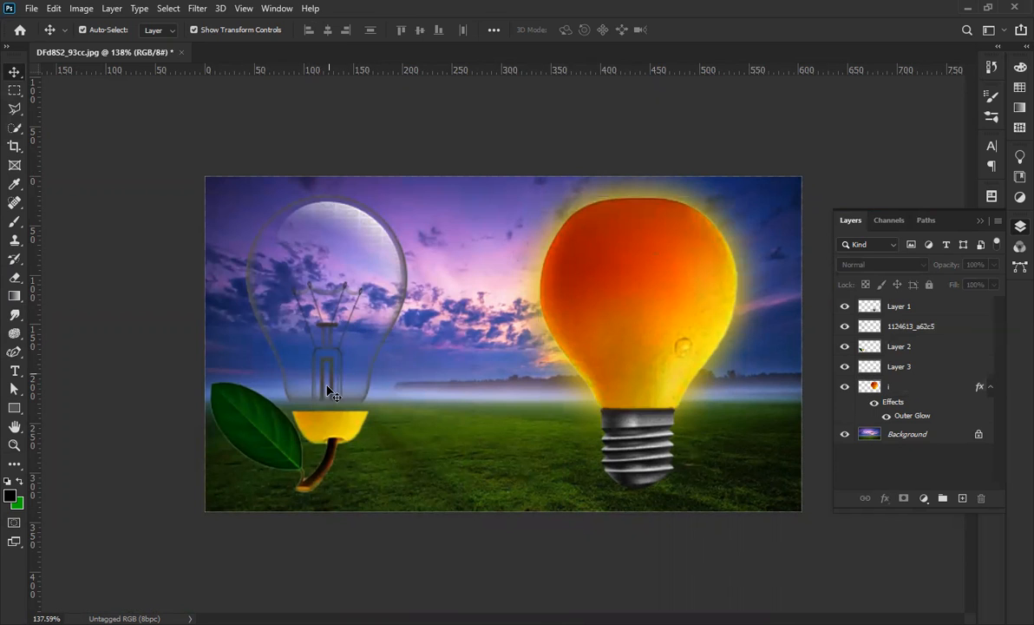
click(386, 355)
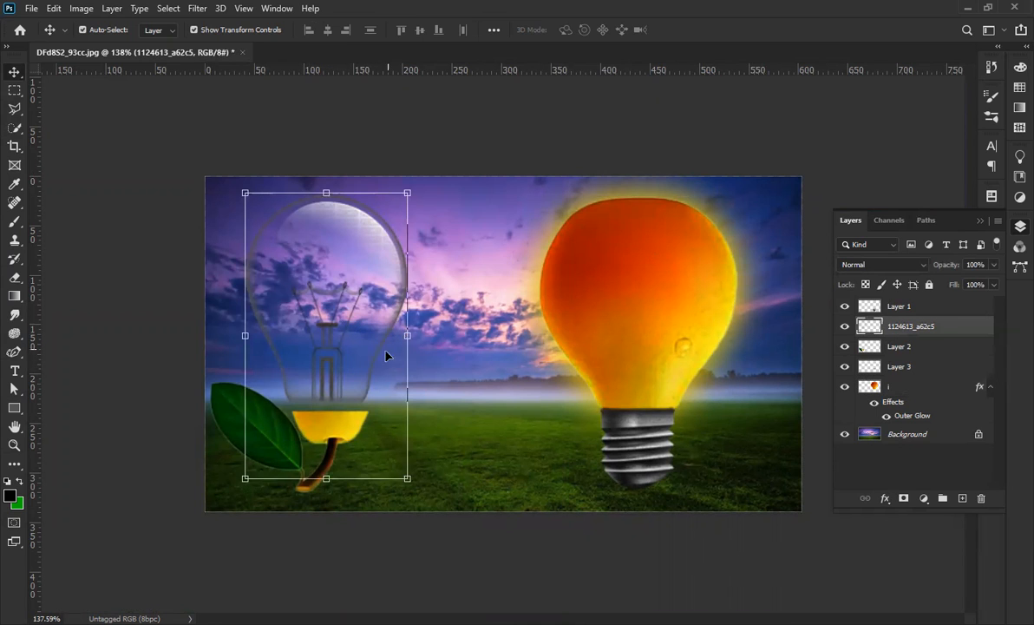
shift+click(343, 438)
drag(316, 396, 335, 396)
scroll(263, 418, up, 4)
scroll(165, 399, down, 3)
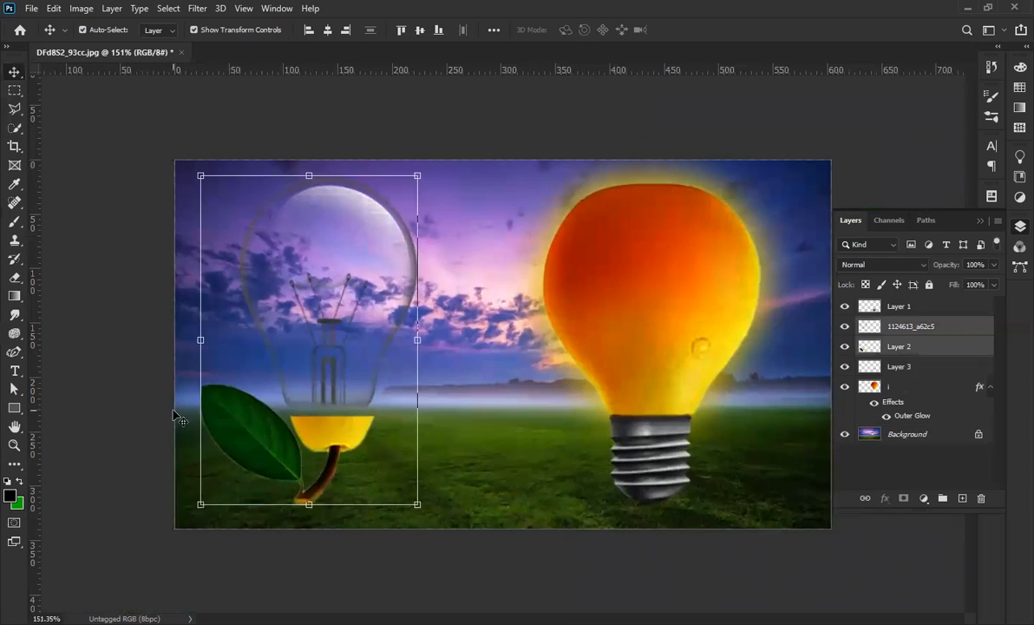
click(135, 406)
scroll(199, 433, up, 4)
scroll(227, 465, up, 2)
Select Layer 2 and move the leaf and yellow base up about 20 px.
click(292, 478)
key(space)
drag(282, 413, 528, 421)
click(526, 468)
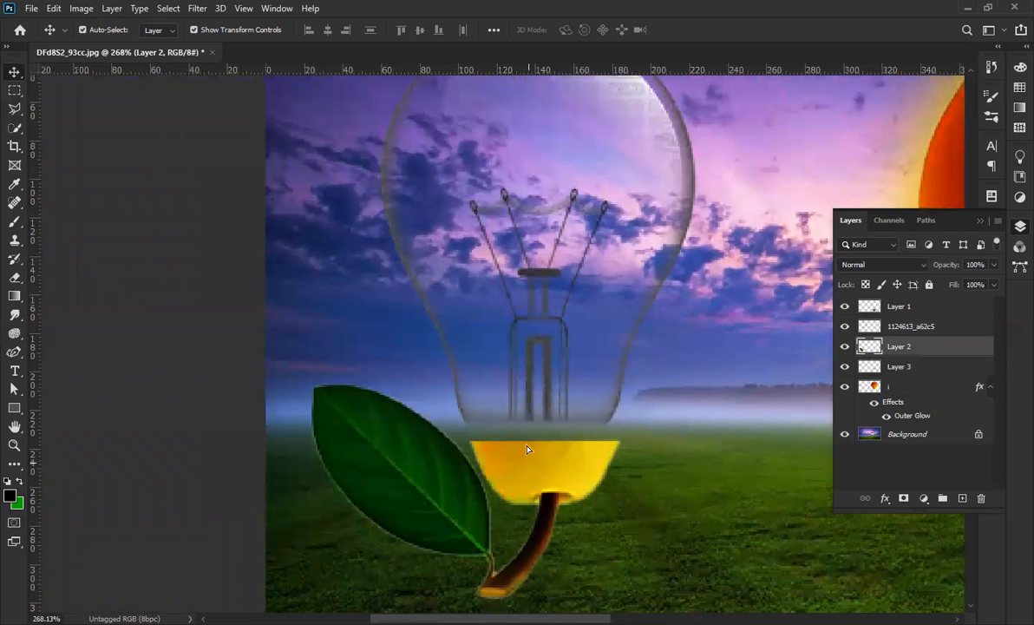
drag(527, 449, 525, 449)
Scale the leaf piece down to about 95.1%, reposition it under the bulb, and commit.
key(ctrl+t)
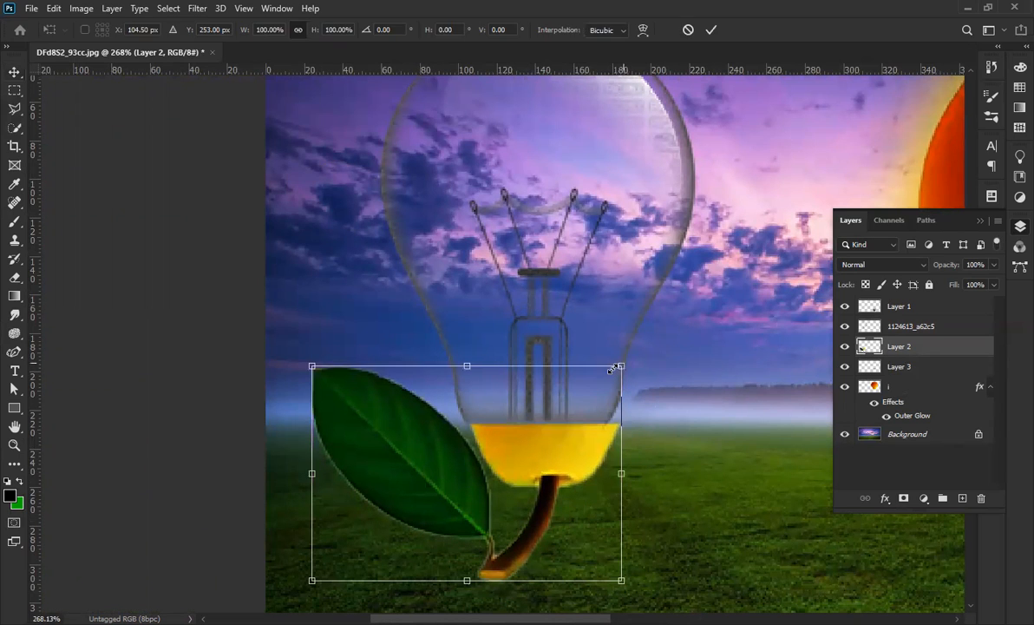
drag(620, 365, 609, 374)
drag(550, 467, 550, 459)
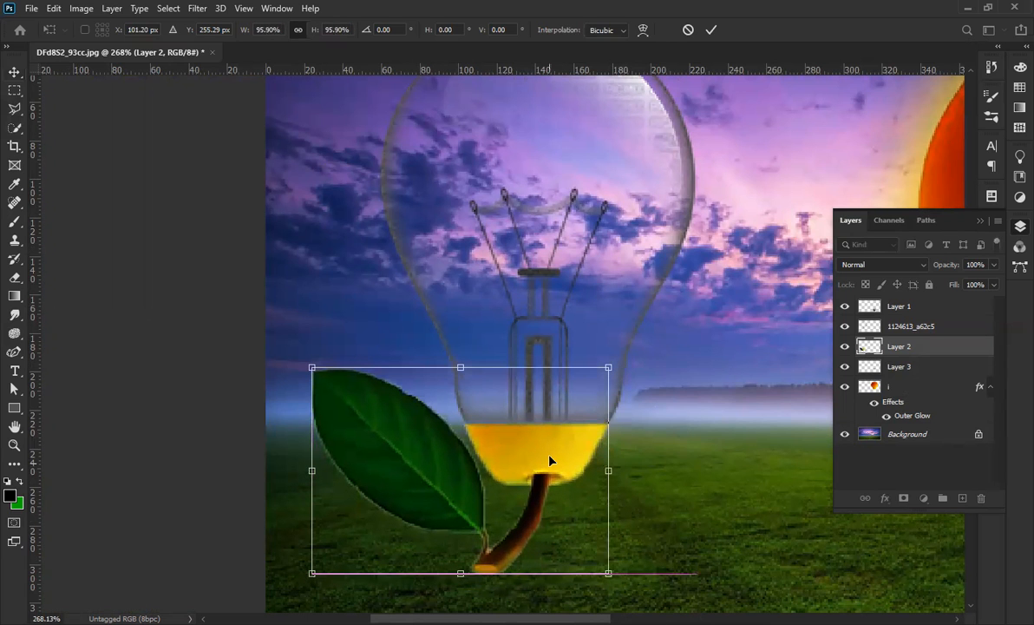
key(space)
scroll(541, 476, up, 3)
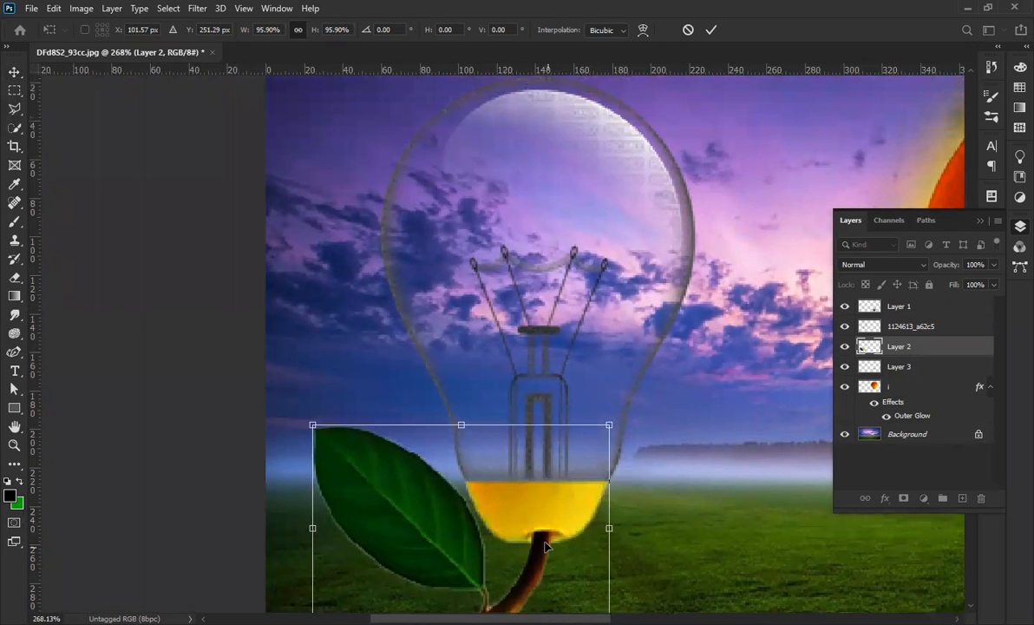
scroll(545, 544, up, 3)
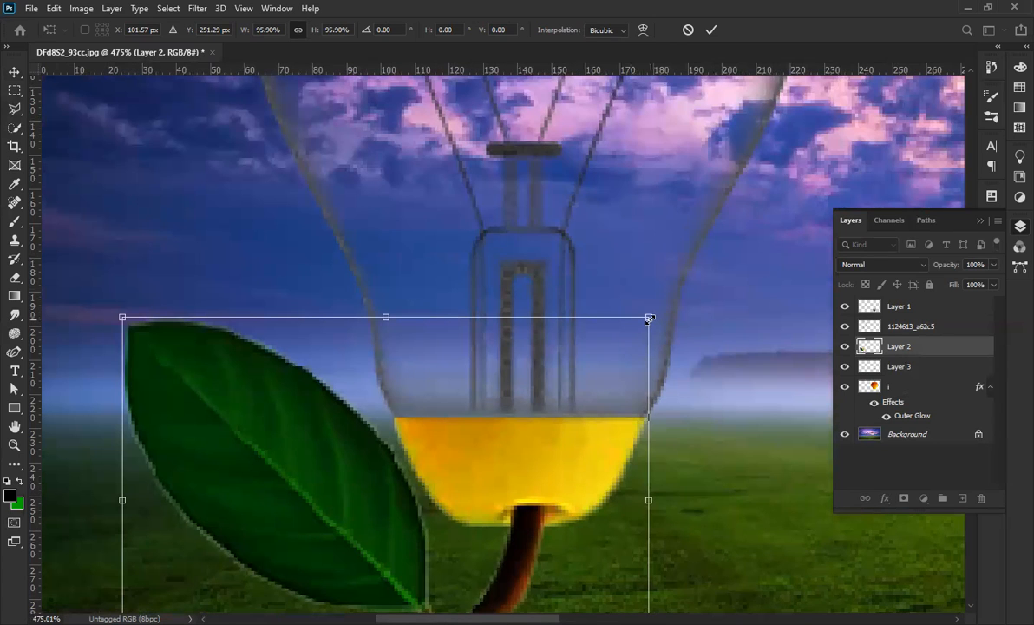
drag(648, 319, 643, 321)
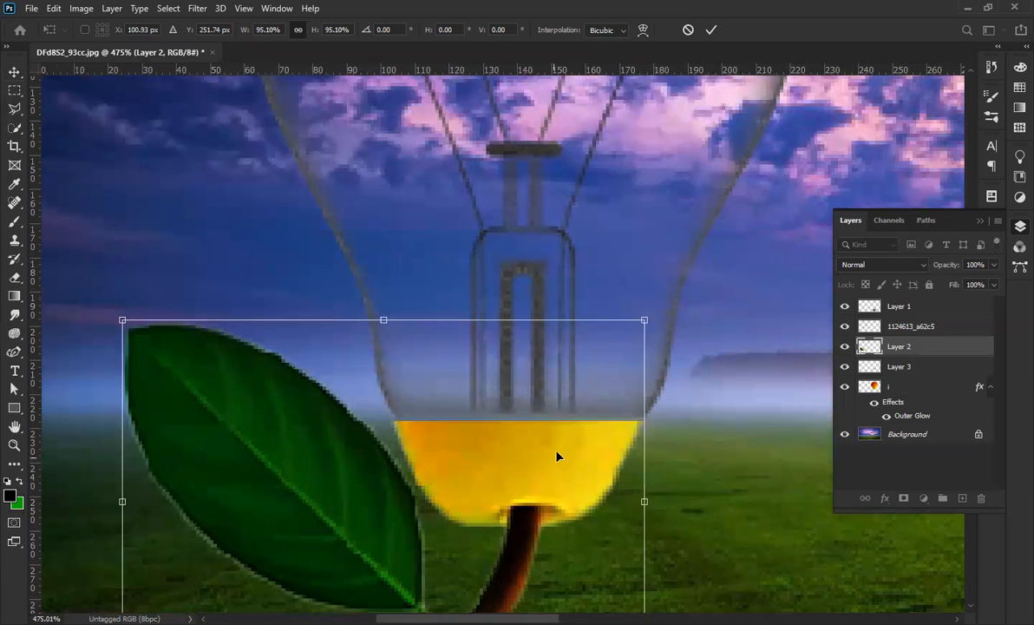
drag(557, 456, 559, 450)
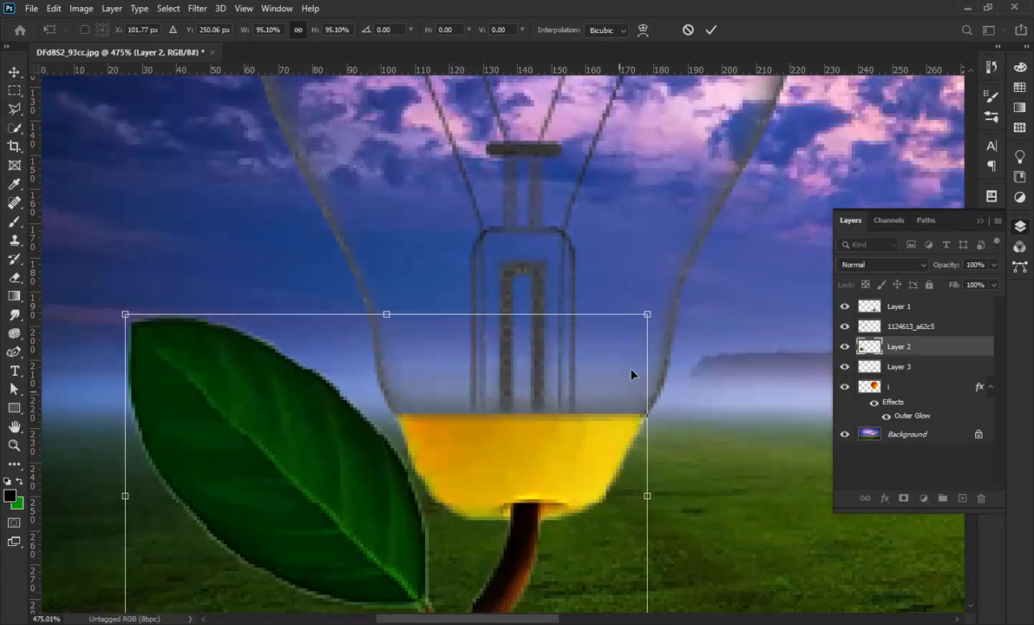
click(711, 30)
scroll(518, 457, down, 2)
key(Right)
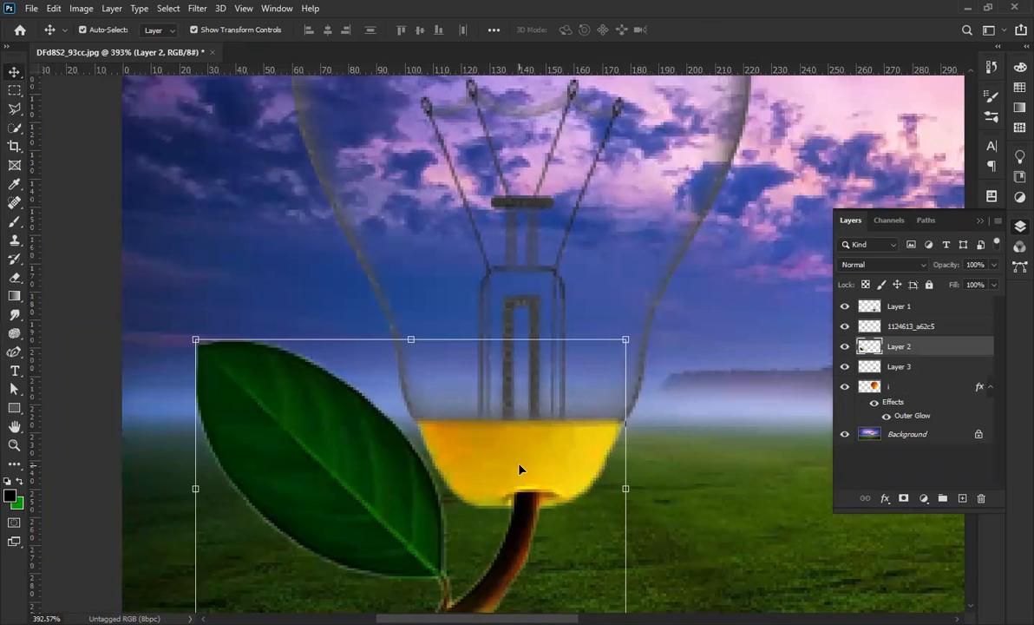
Add a new empty layer above the glass bulb layer.
click(322, 173)
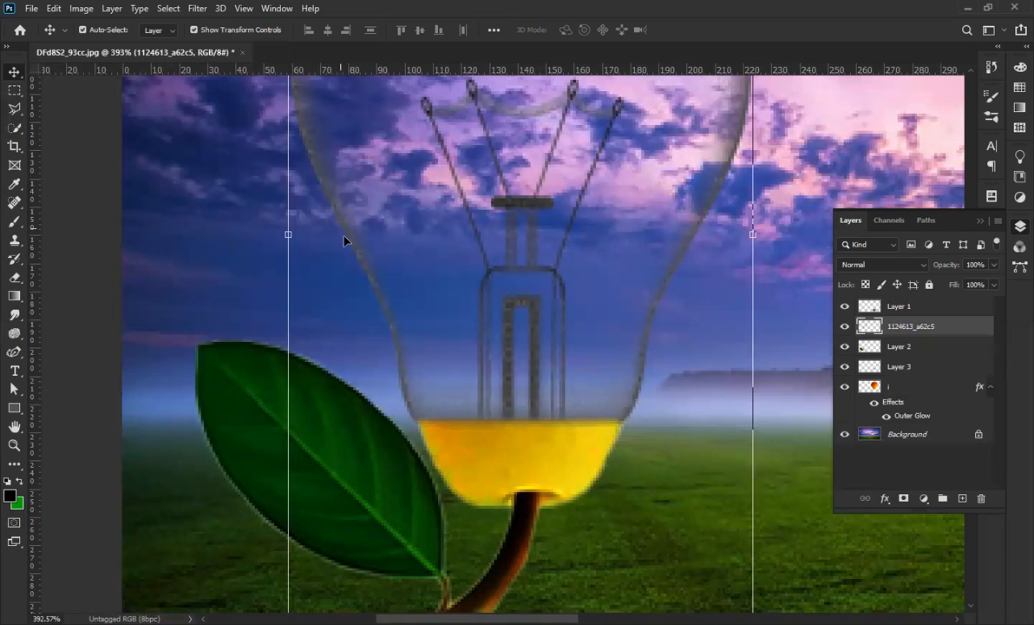
scroll(360, 263, down, 3)
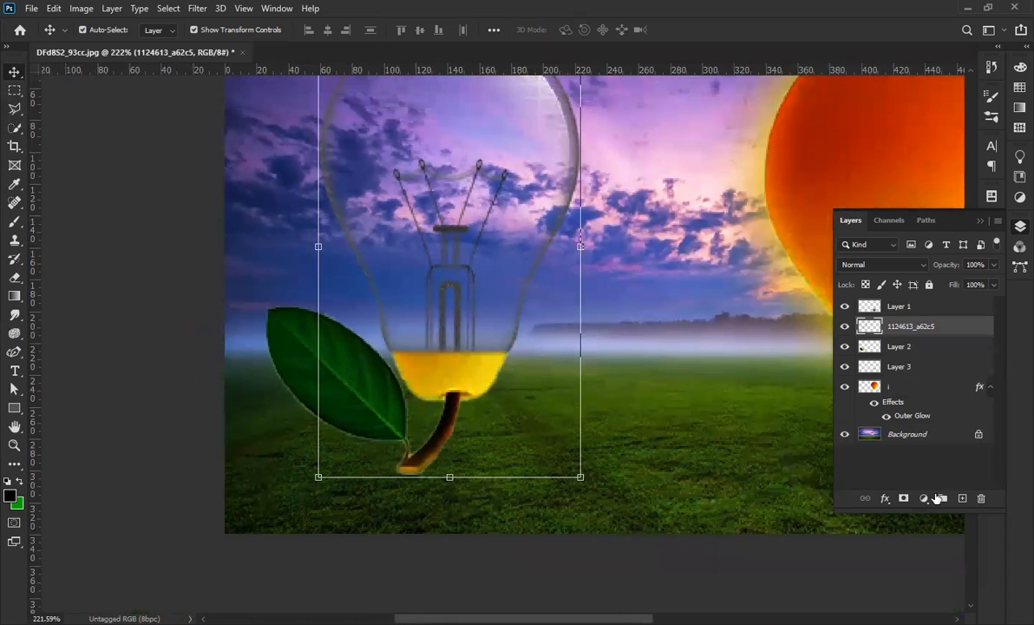
click(963, 499)
scroll(412, 362, up, 3)
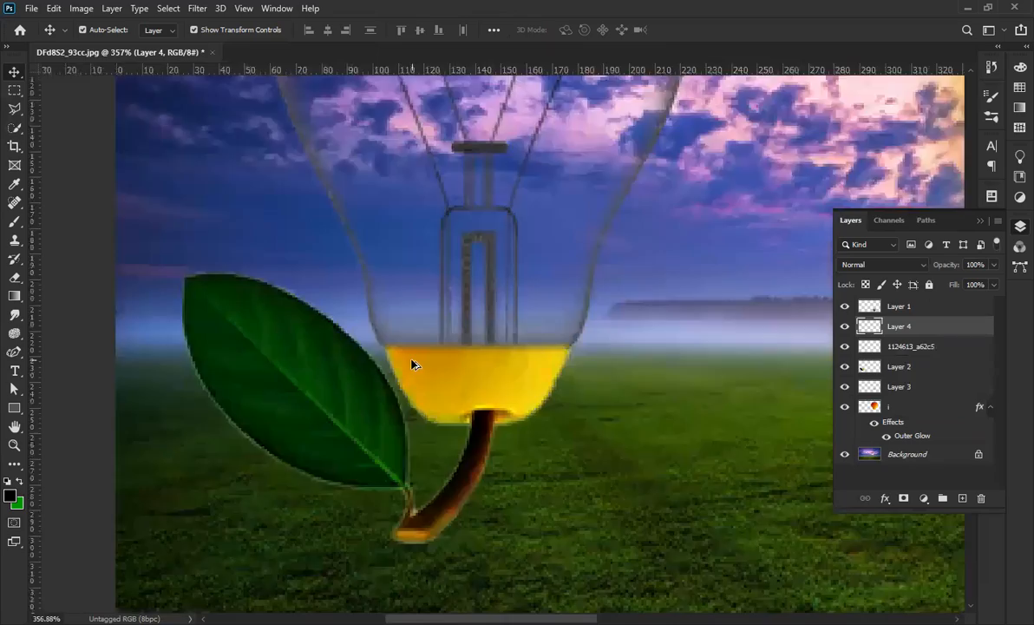
scroll(413, 348, down, 3)
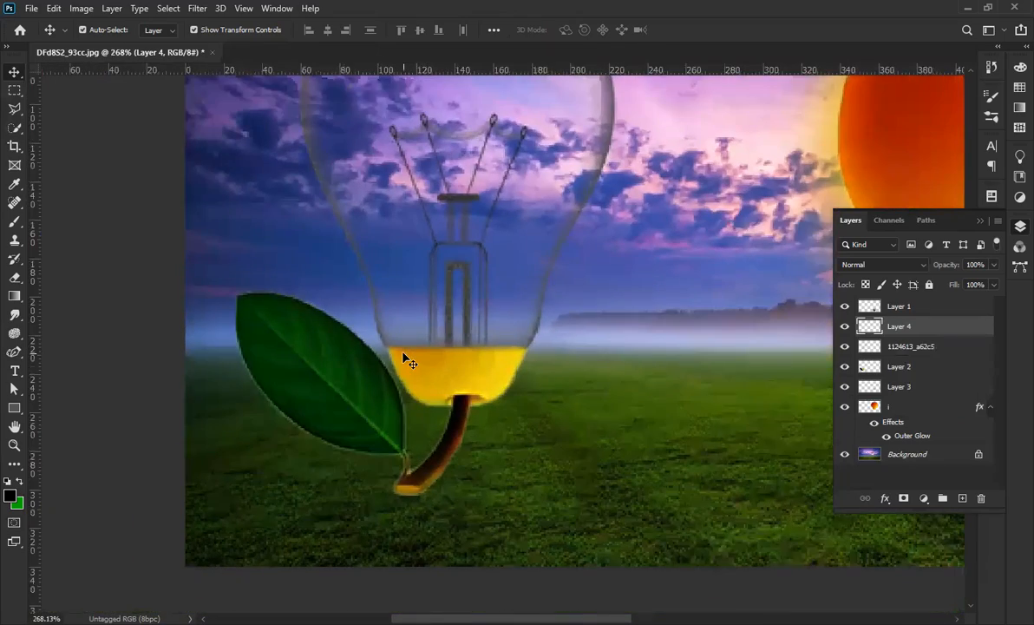
Brush a dark band along the top edge of the yellow liquid, redoing the first stroke.
key(b)
scroll(403, 353, up, 3)
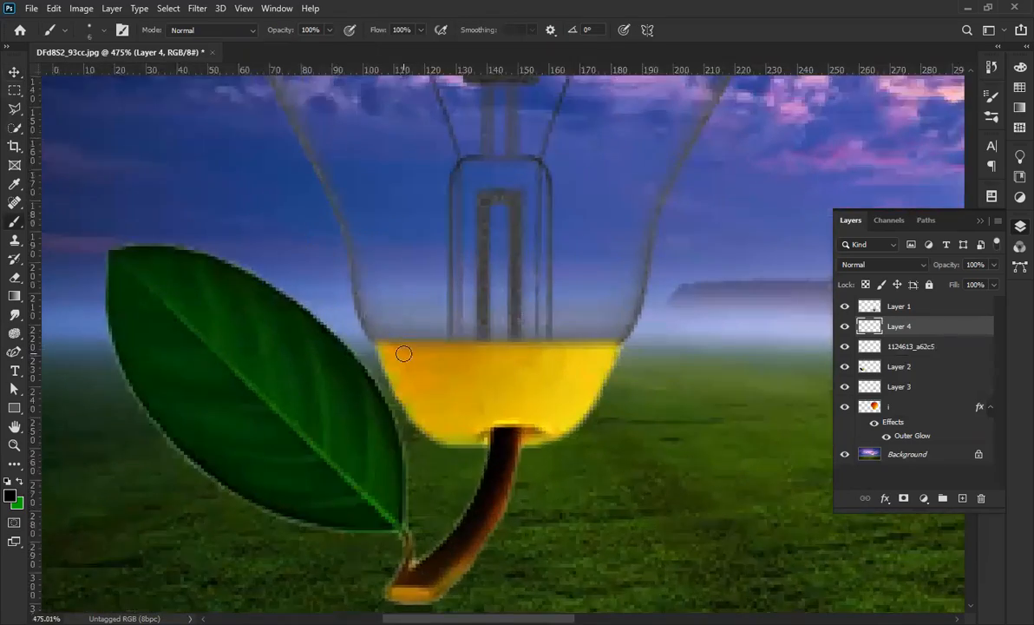
drag(392, 341, 587, 346)
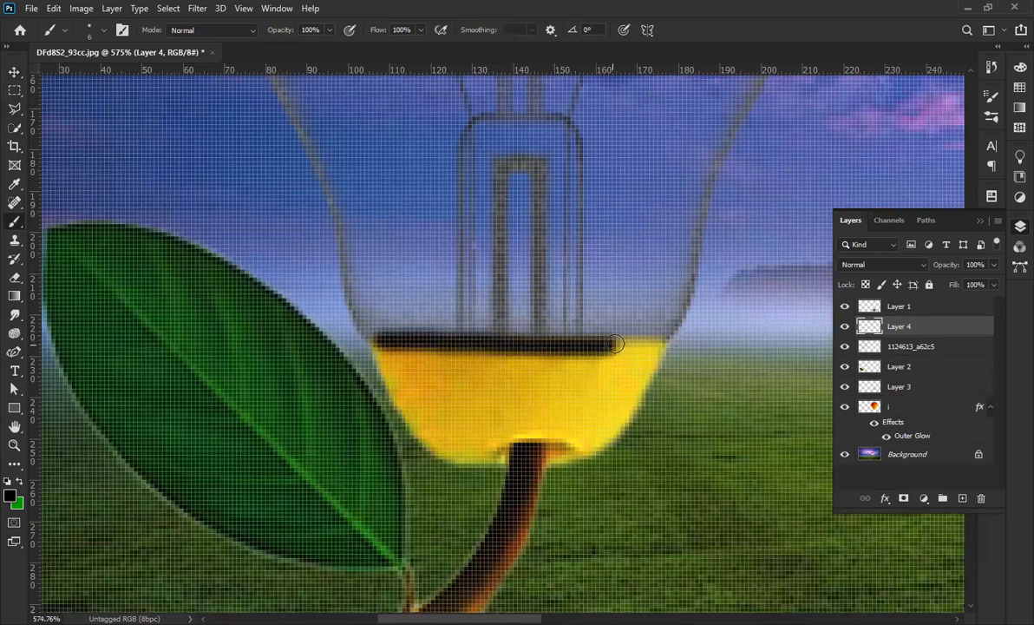
key(ctrl+z)
mouse_move(653, 341)
mouse_down()
mouse_move(369, 335)
mouse_move(375, 323)
mouse_move(406, 319)
mouse_move(644, 341)
mouse_up()
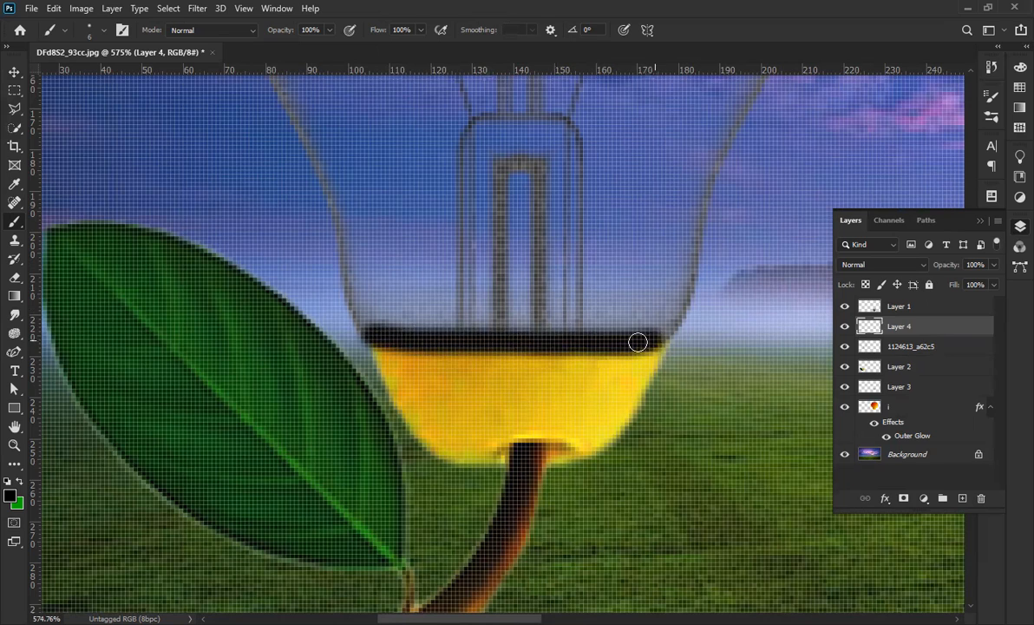
click(15, 72)
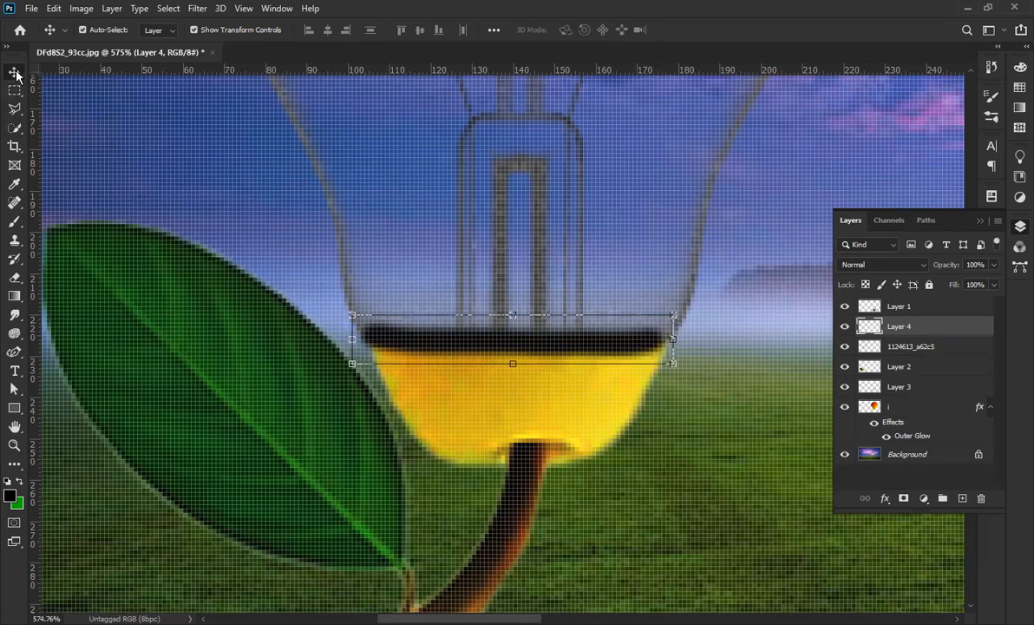
Move Layer 2 above Layer 4 in the stack and nudge the dark band one pixel right.
click(902, 310)
click(894, 327)
click(900, 347)
click(538, 438)
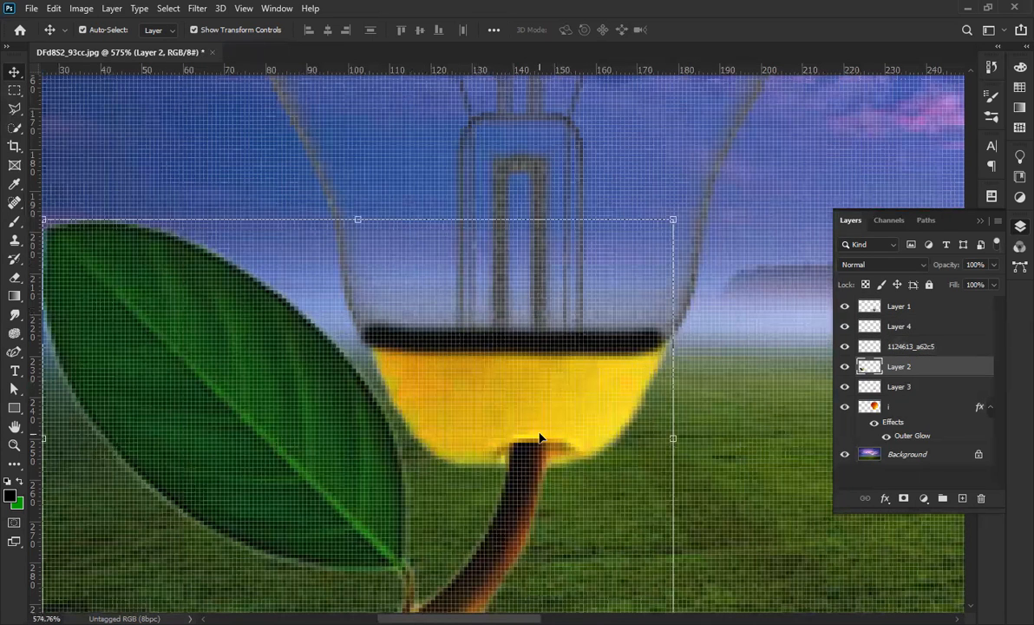
drag(907, 356, 912, 311)
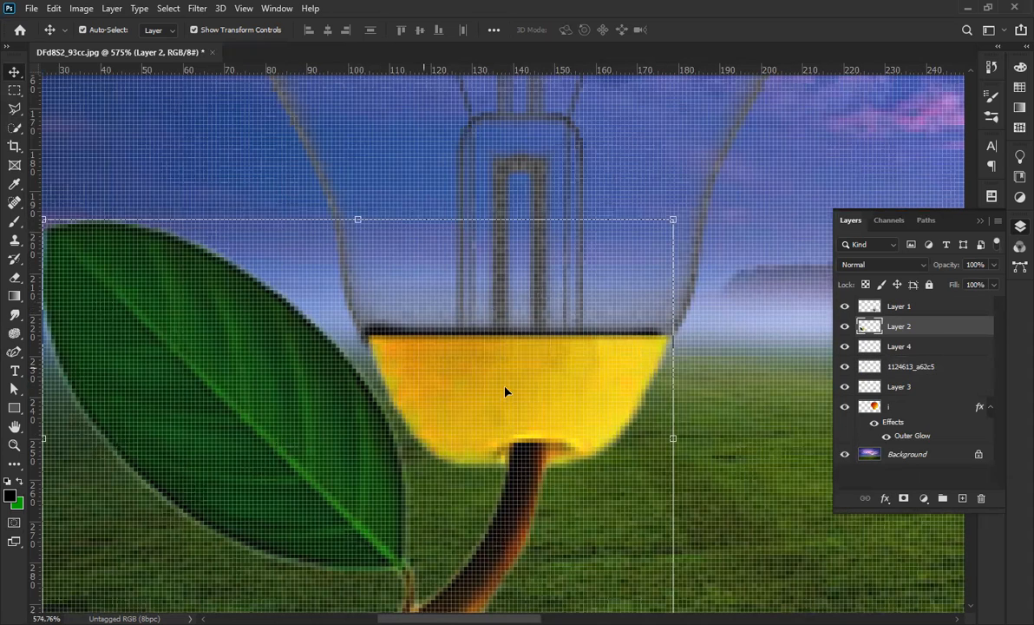
click(891, 349)
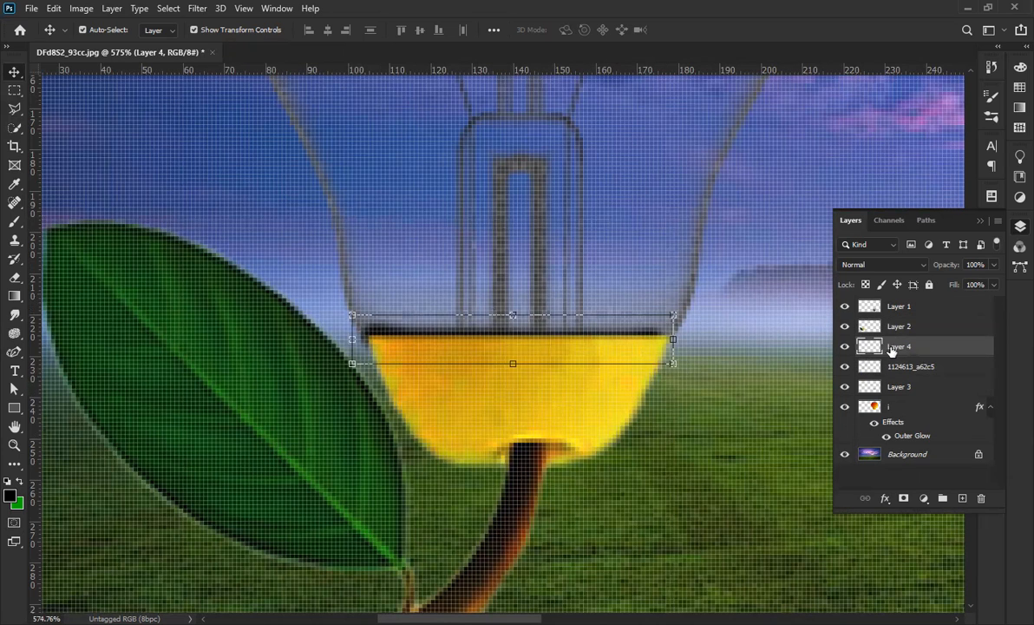
key(Right)
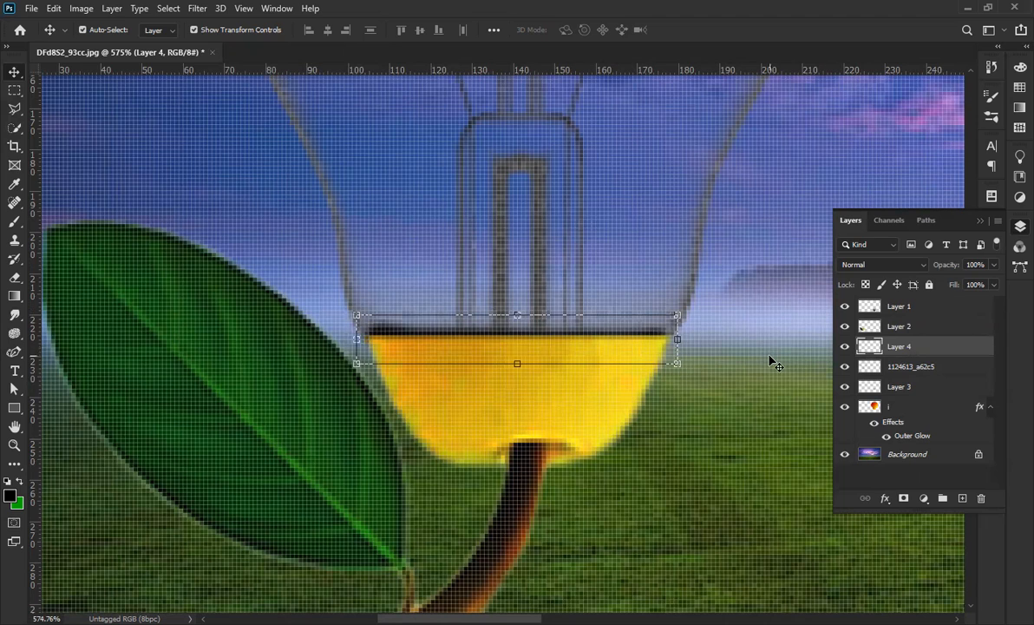
Rotate the dark band slightly and lower Layer 4's fill to 47%.
click(688, 373)
drag(691, 373, 692, 371)
click(711, 30)
key(Up)
key(Down)
drag(954, 286, 913, 306)
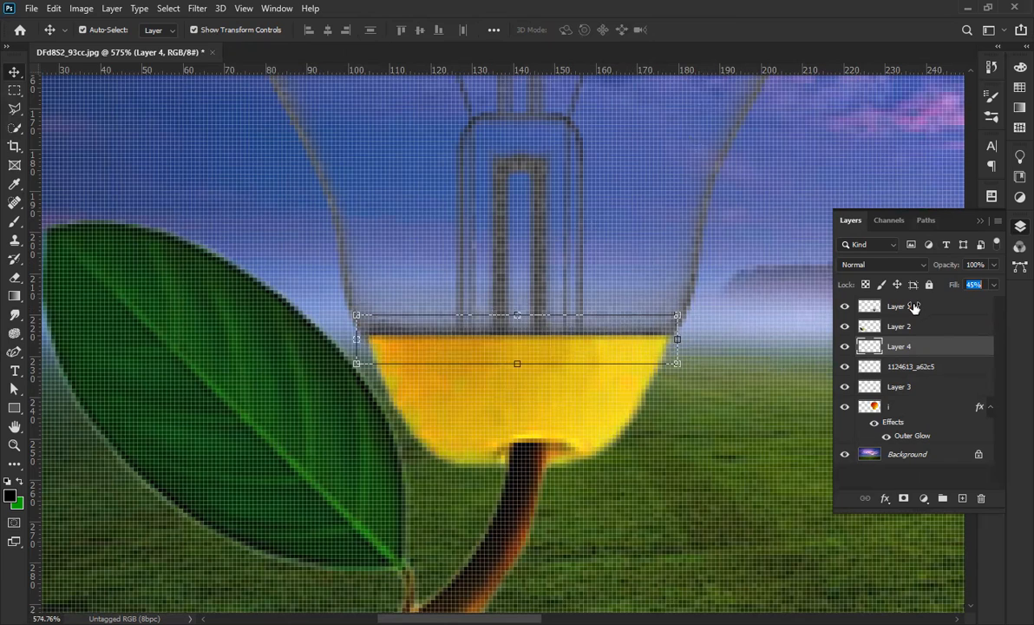
drag(950, 289, 952, 289)
Fit the composition on screen and make Layer 2 the active layer.
key(ctrl+0)
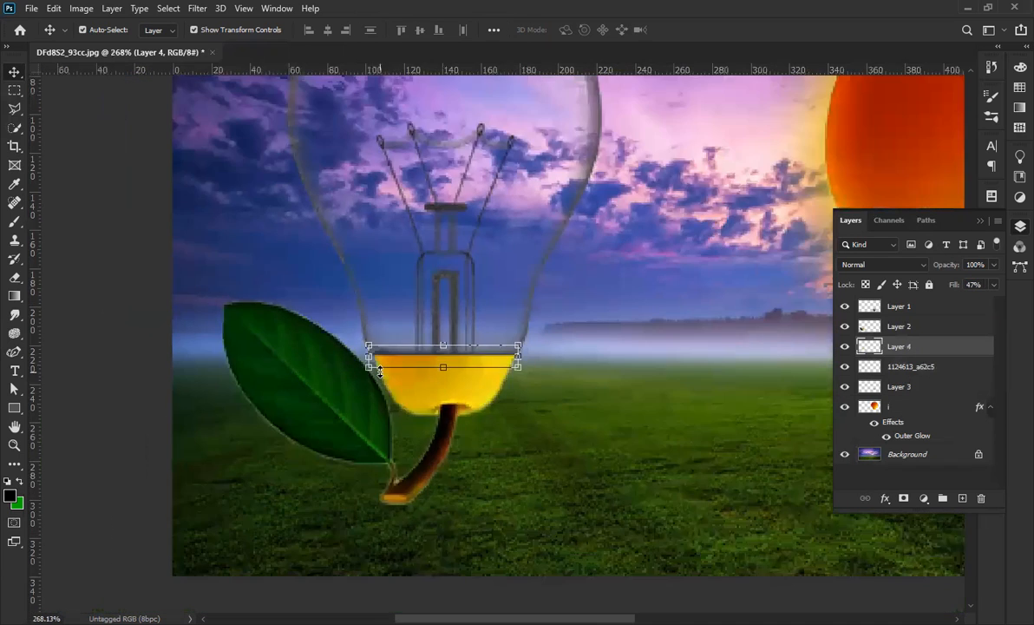
click(66, 360)
scroll(404, 377, down, 1)
click(289, 442)
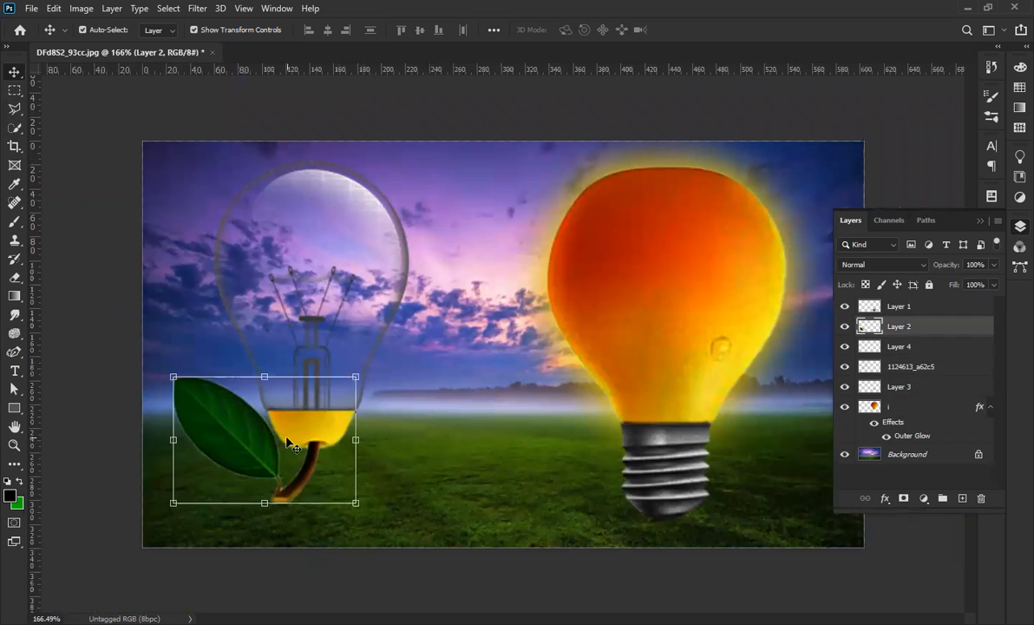
scroll(122, 525, up, 4)
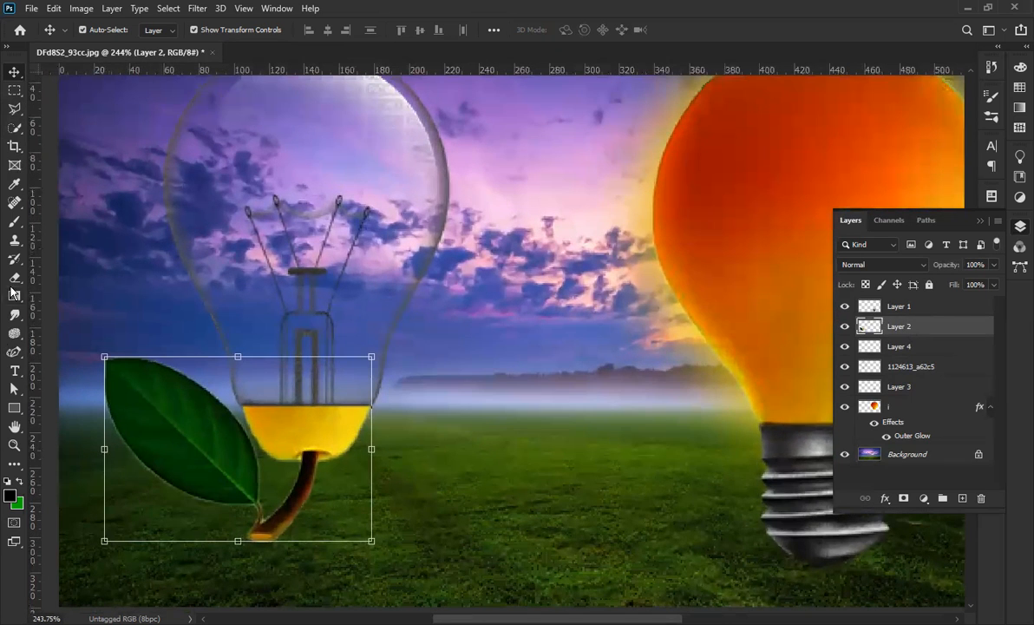
click(13, 258)
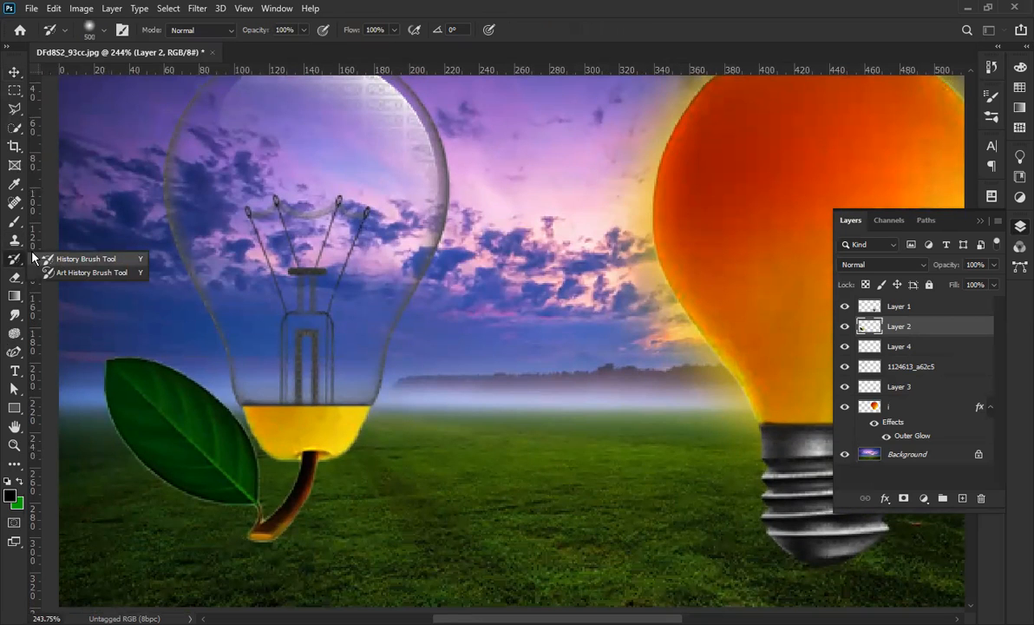
right_click(14, 222)
click(86, 247)
key(bracketleft)
key(bracketleft)
key(bracketleft)
key(bracketleft)
key(bracketleft)
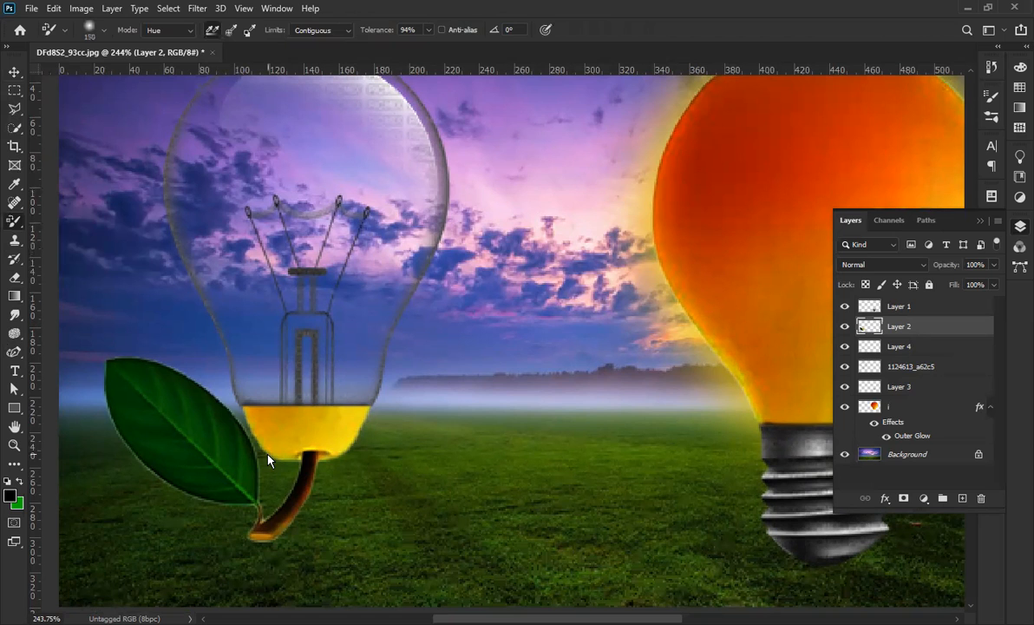
alt+click(221, 401)
scroll(209, 464, up, 3)
mouse_move(312, 434)
mouse_down()
mouse_move(377, 433)
mouse_move(365, 516)
mouse_up()
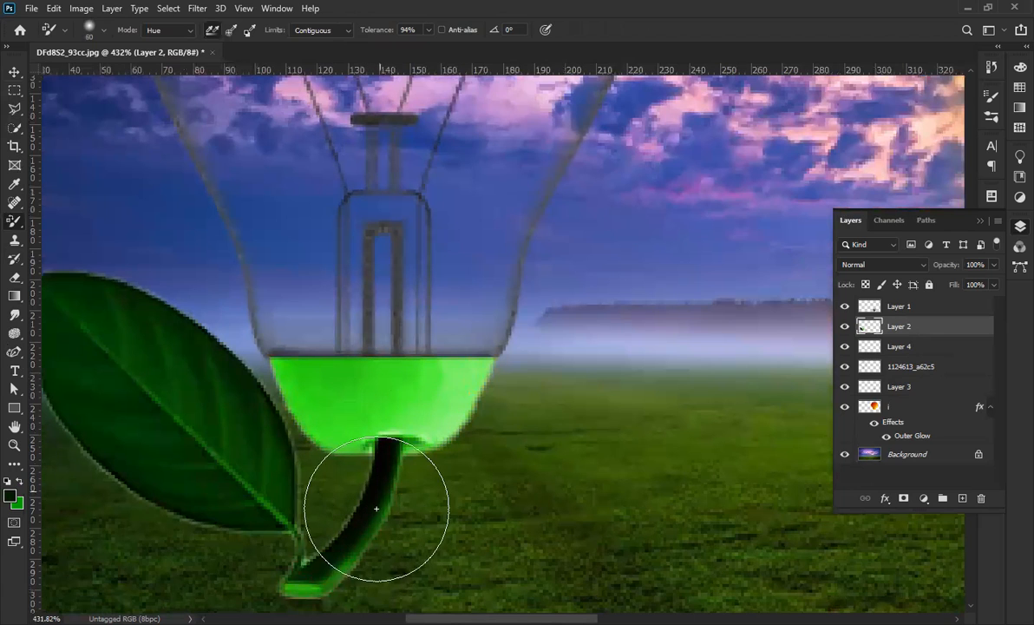
key(ctrl+z)
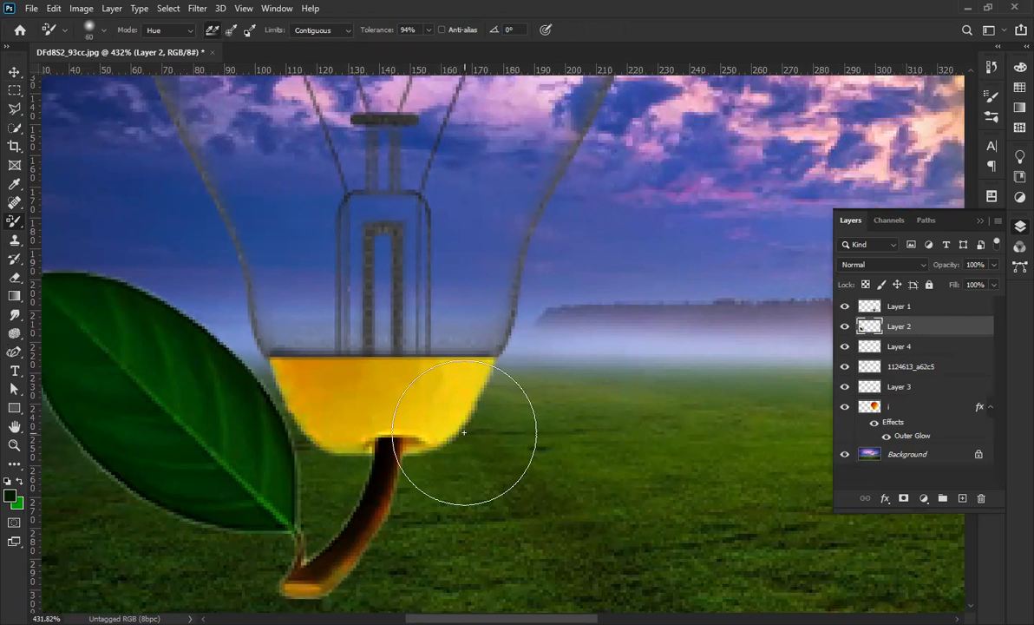
scroll(462, 427, down, 3)
click(14, 72)
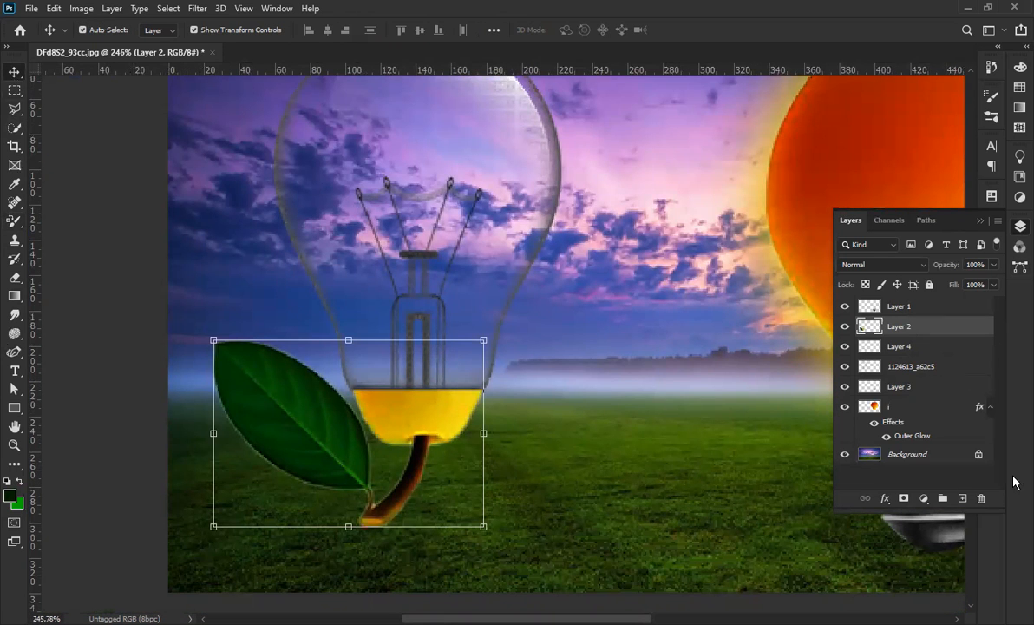
click(925, 499)
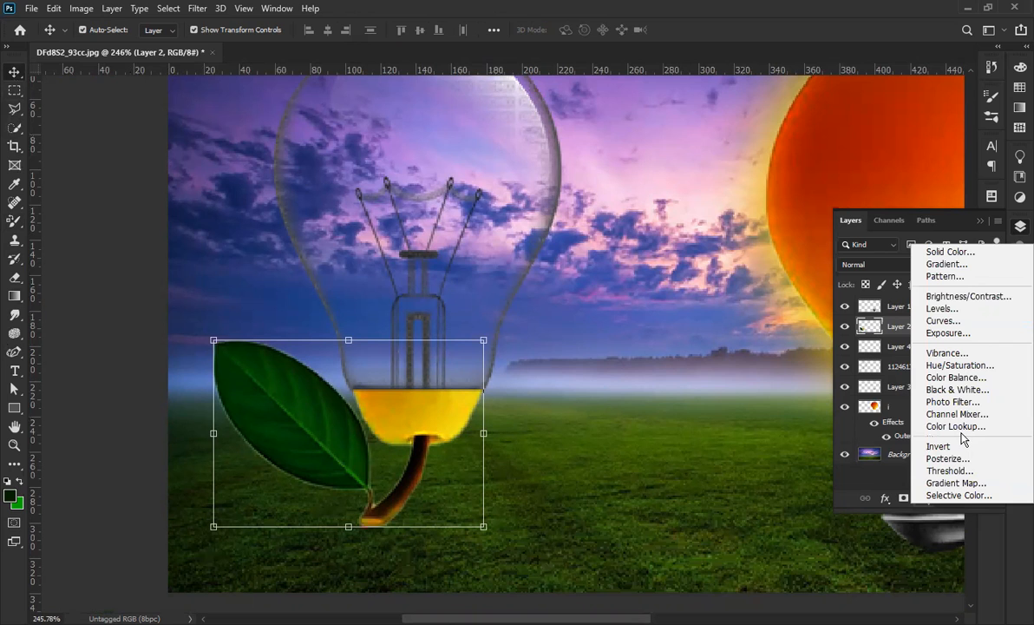
Add a Selective Color layer shifting Yellows to Cyan +62, Magenta +41, Yellow +53, Black +23.
click(959, 495)
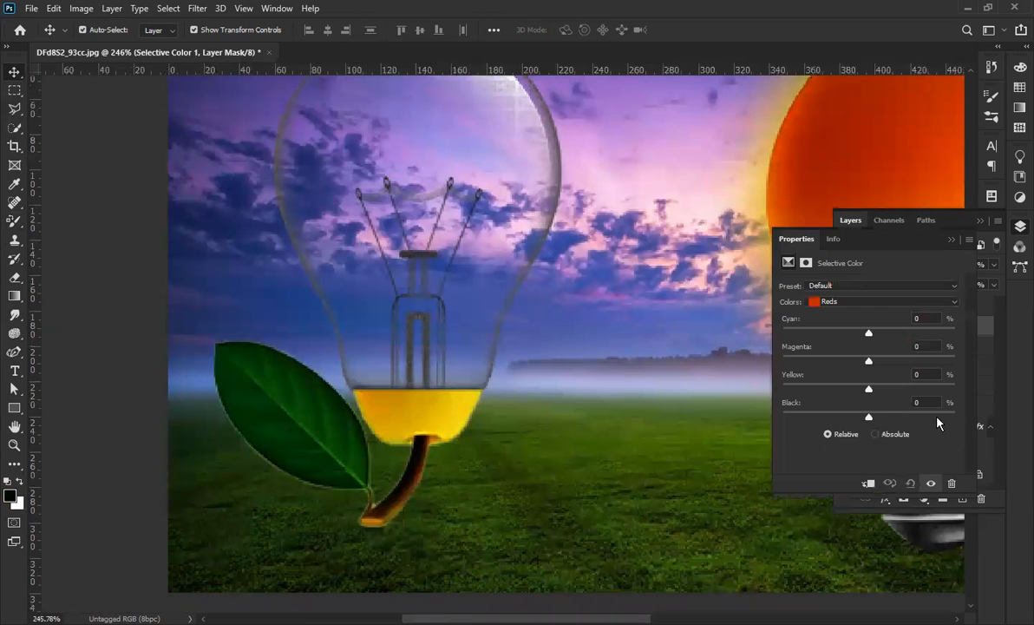
click(953, 301)
click(885, 326)
drag(864, 335, 891, 416)
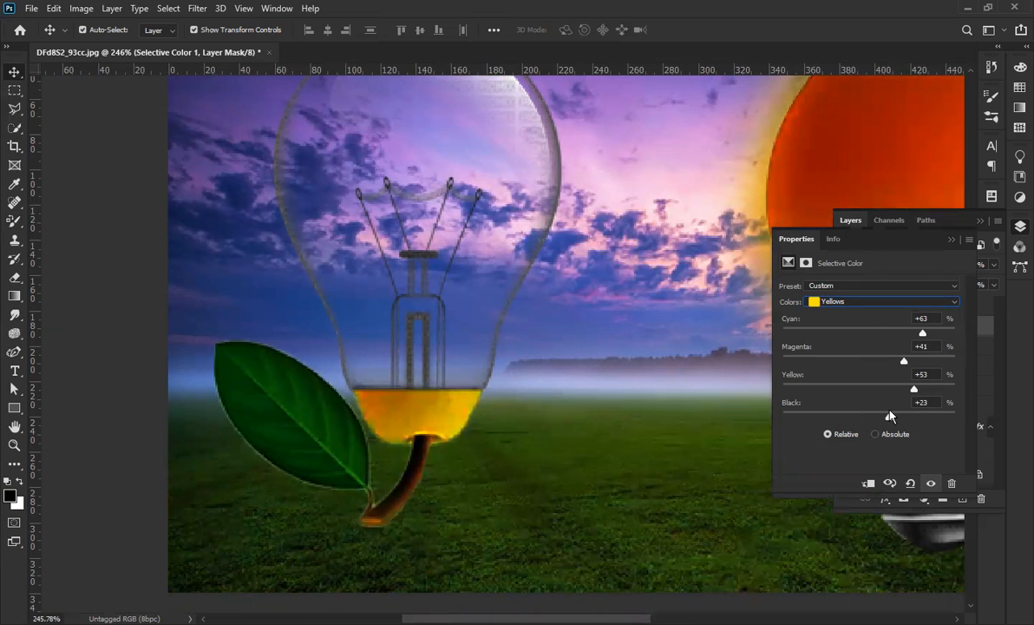
drag(923, 333, 924, 344)
click(952, 240)
Select Layer 2 from the bulb base on the canvas.
scroll(407, 433, up, 3)
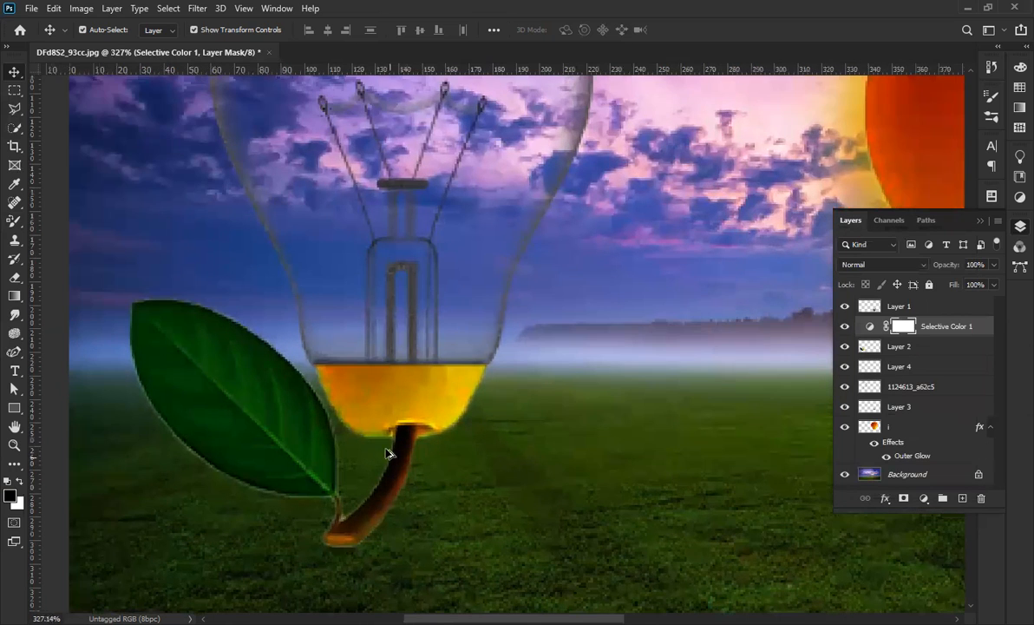
scroll(398, 425, down, 2)
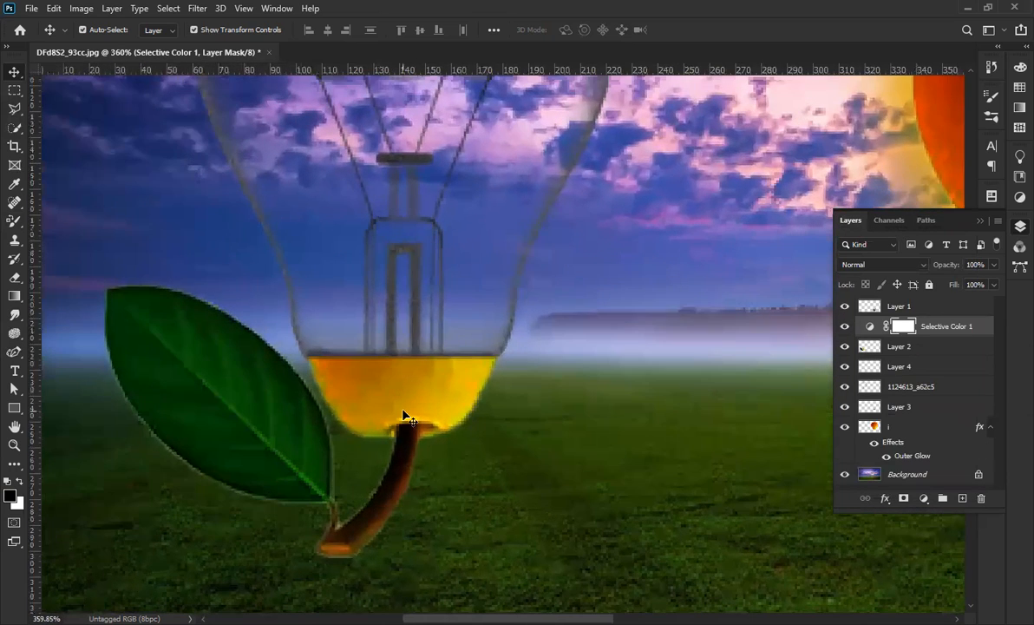
click(402, 417)
scroll(401, 416, down, 1)
key(ctrl)
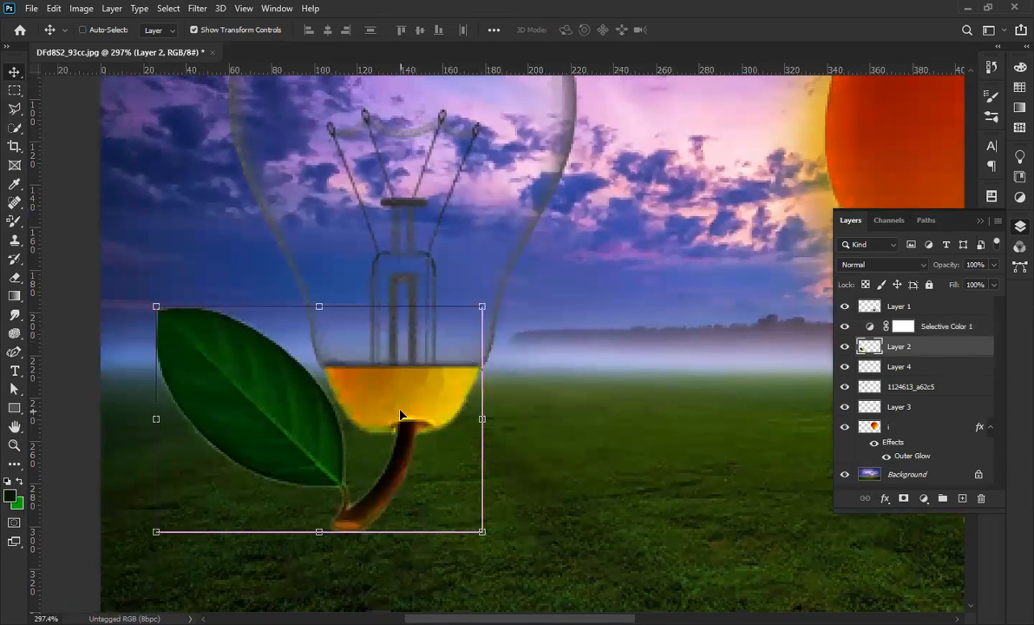
Apply a Color Balance to Layer 2 with midtones set to 0, +100, −12.
click(76, 8)
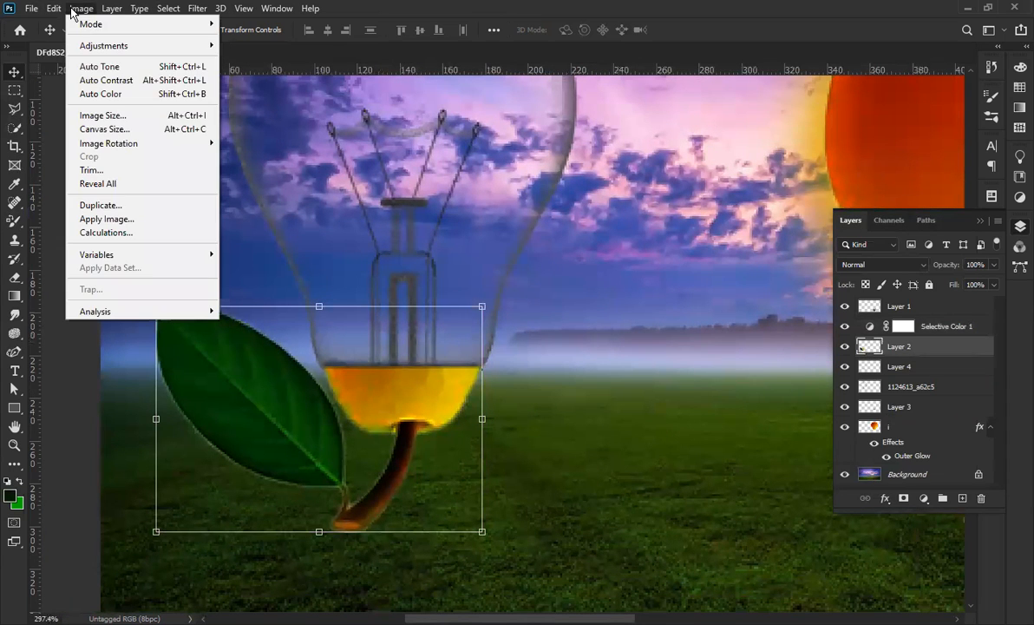
mouse_move(96, 45)
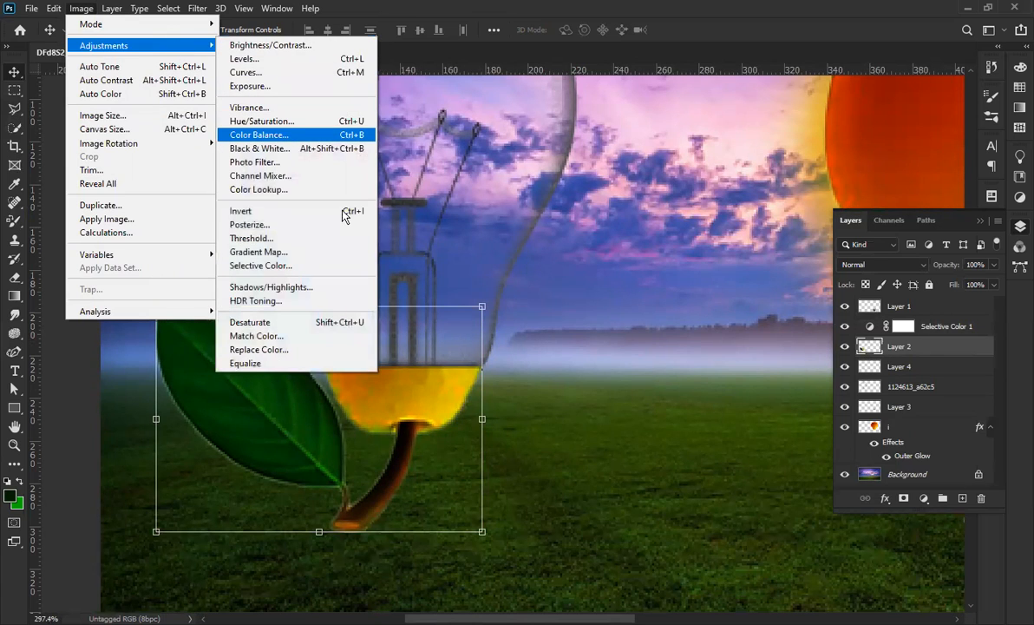
click(299, 135)
drag(414, 175, 716, 187)
drag(638, 266, 739, 268)
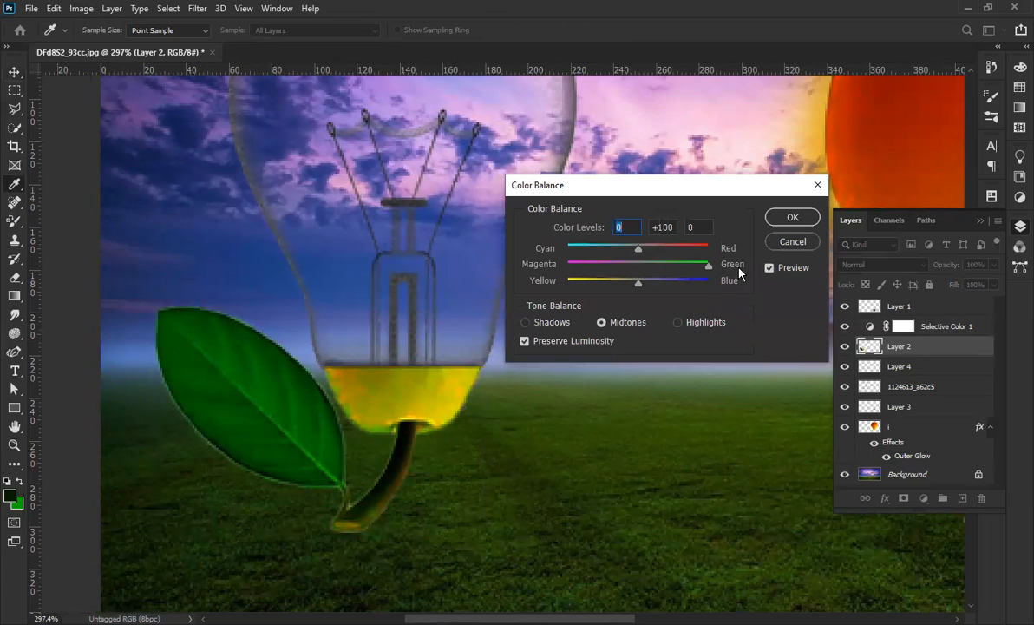
key(Tab)
mouse_move(634, 289)
mouse_down()
mouse_move(596, 291)
mouse_move(624, 289)
mouse_up()
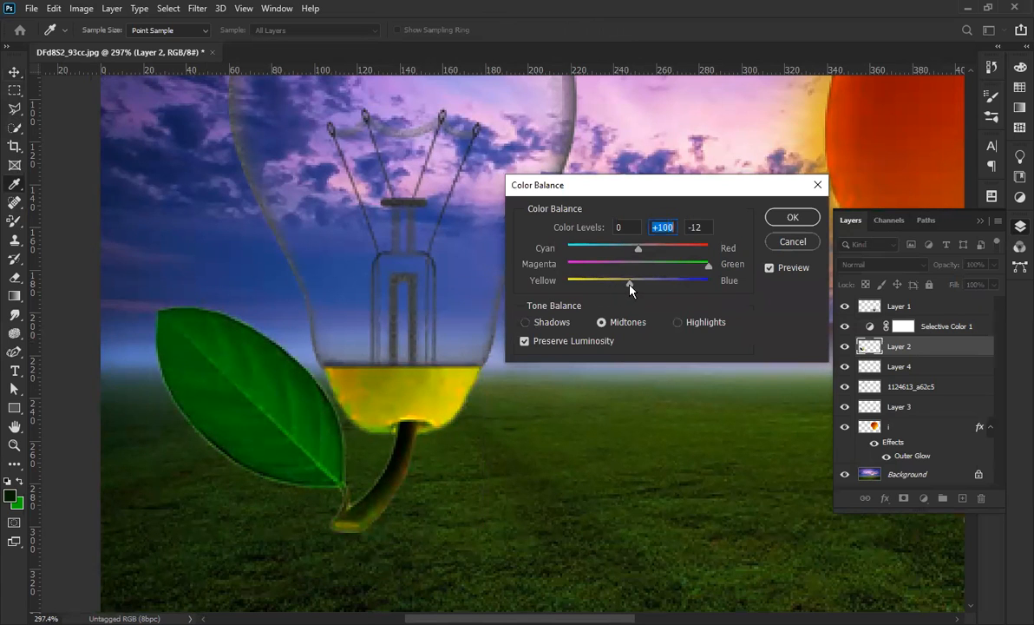
click(792, 218)
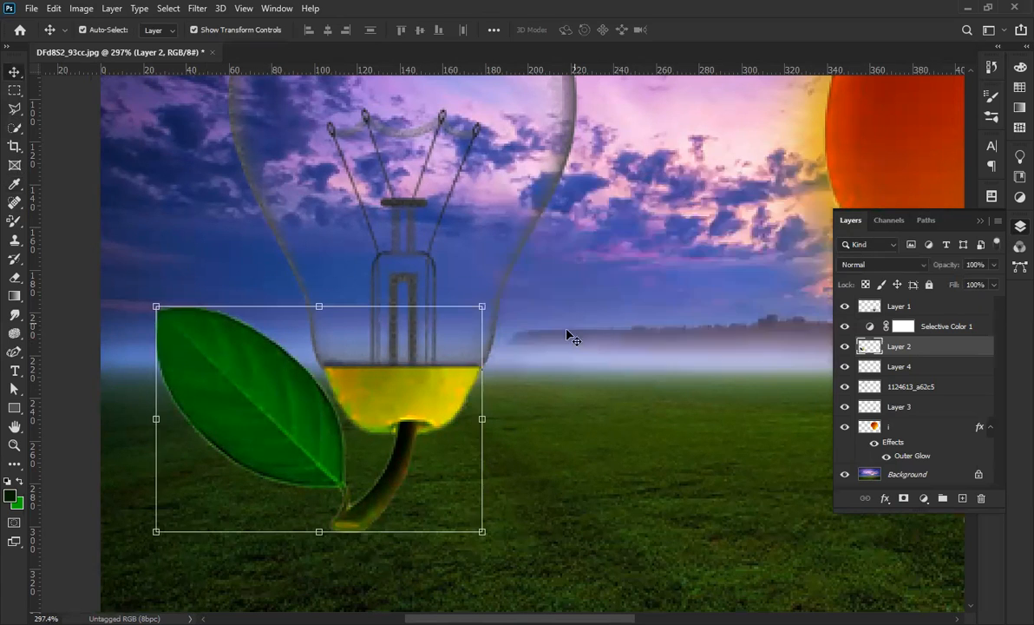
scroll(572, 339, down, 5)
Choose the Color Replacement Tool and set its mode to Color.
scroll(514, 315, down, 2)
scroll(293, 450, up, 4)
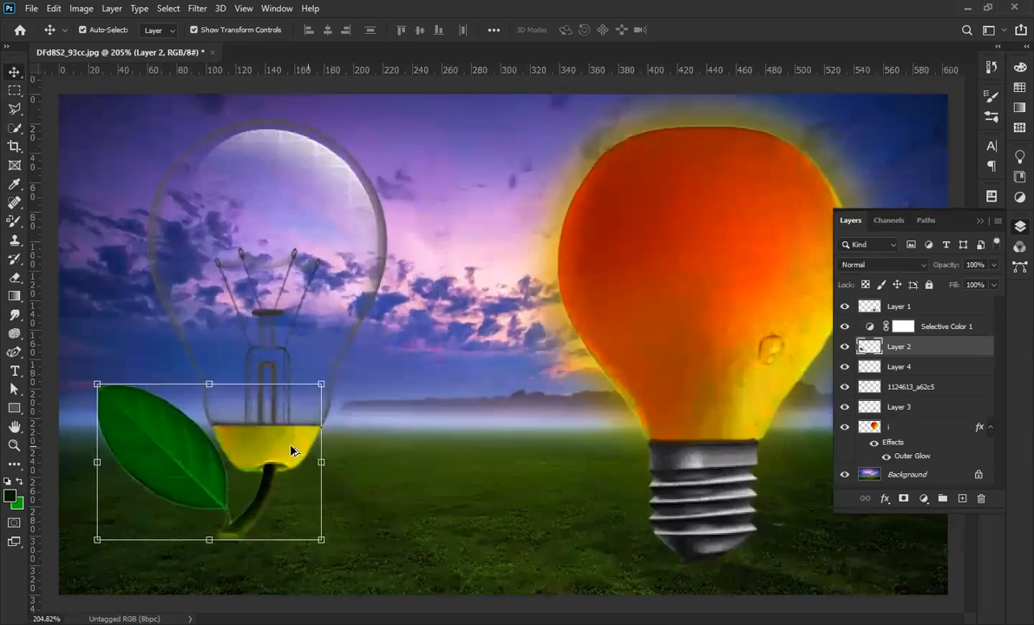
scroll(168, 455, up, 3)
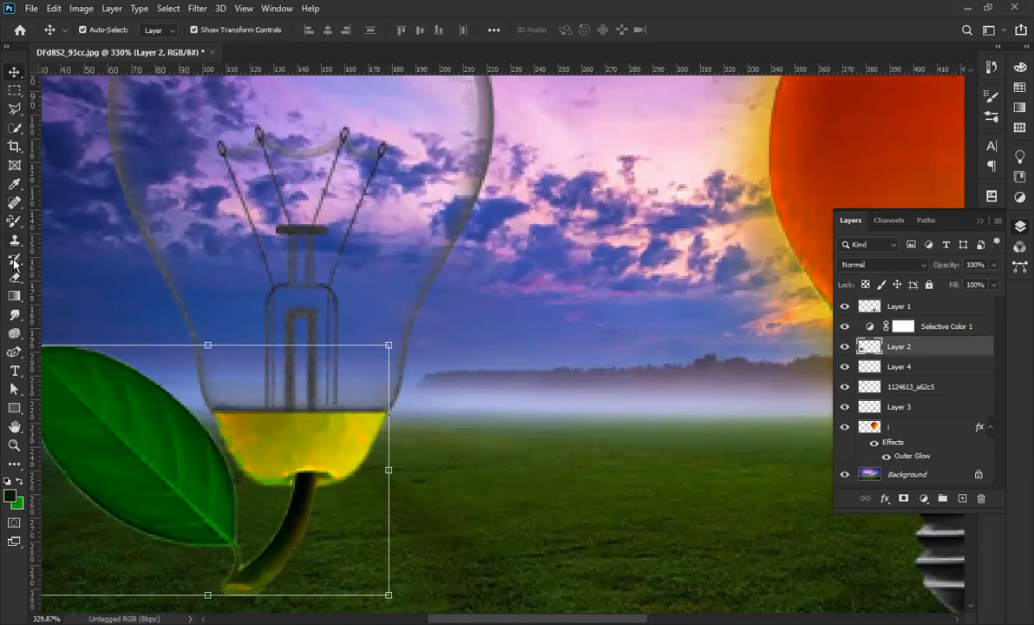
click(8, 224)
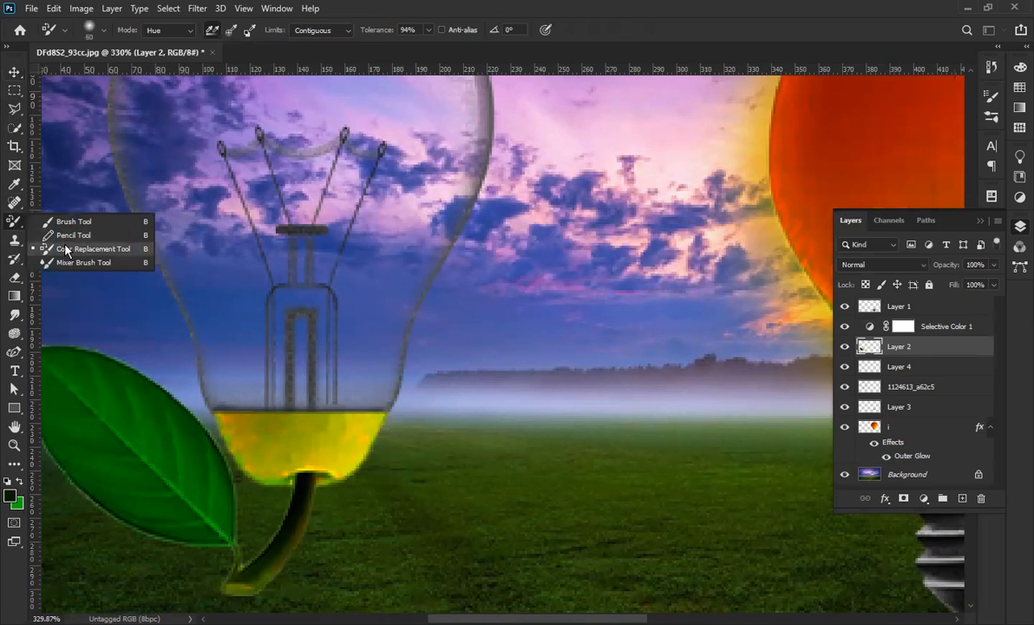
click(65, 250)
scroll(461, 358, down, 2)
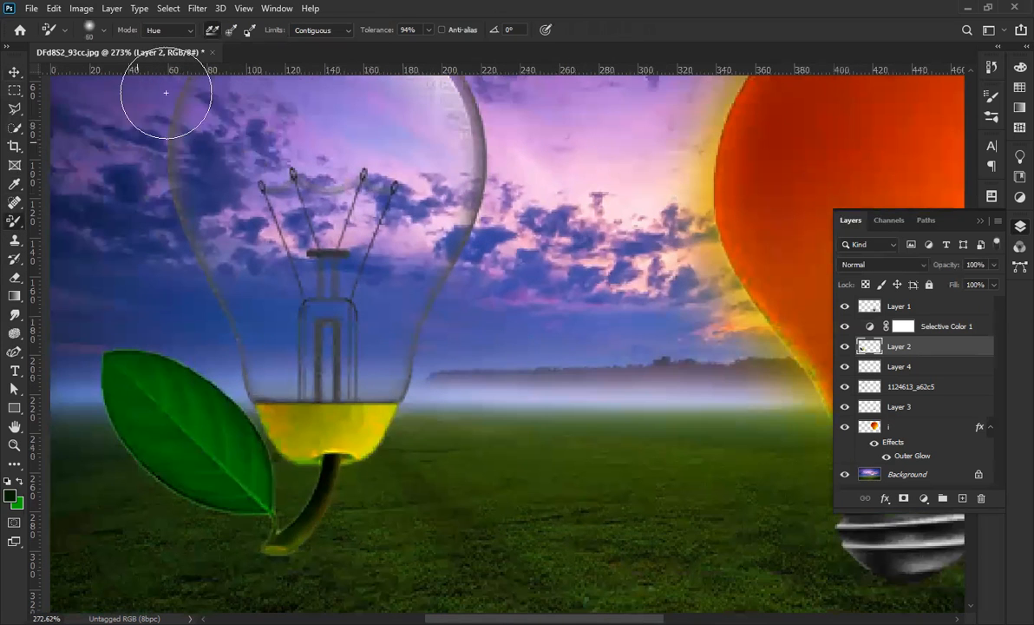
click(182, 33)
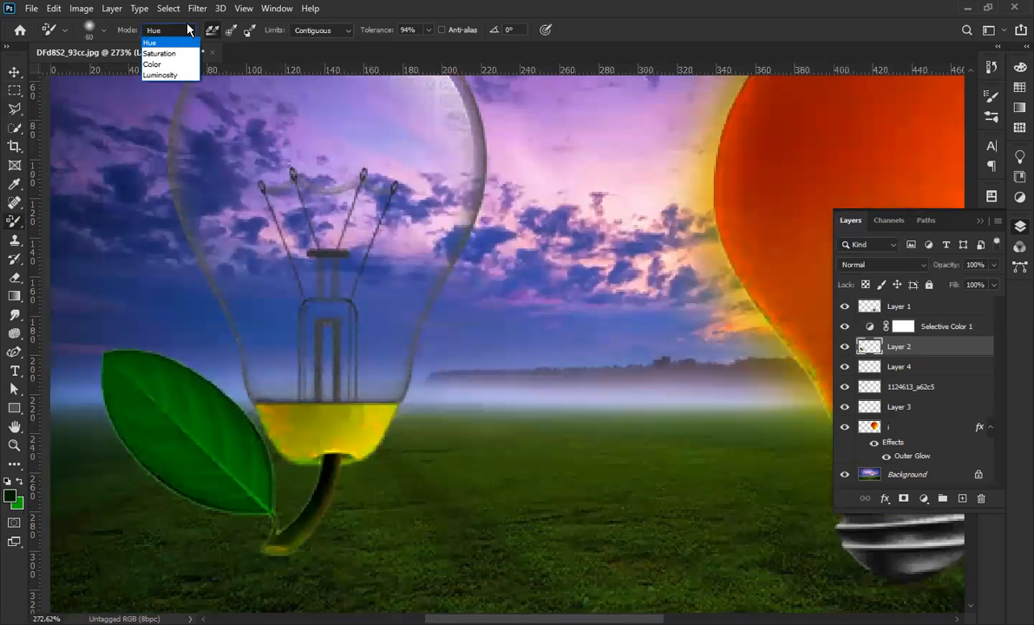
click(189, 31)
click(192, 32)
click(169, 67)
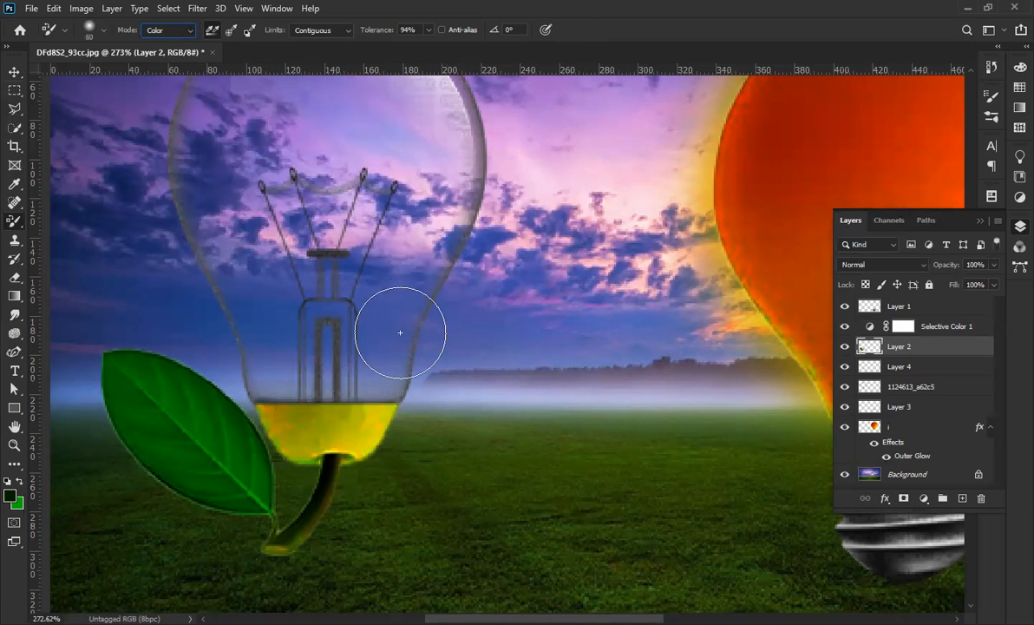
Shrink the recolouring brush to 25 px in the brush picker.
click(102, 33)
key(Return)
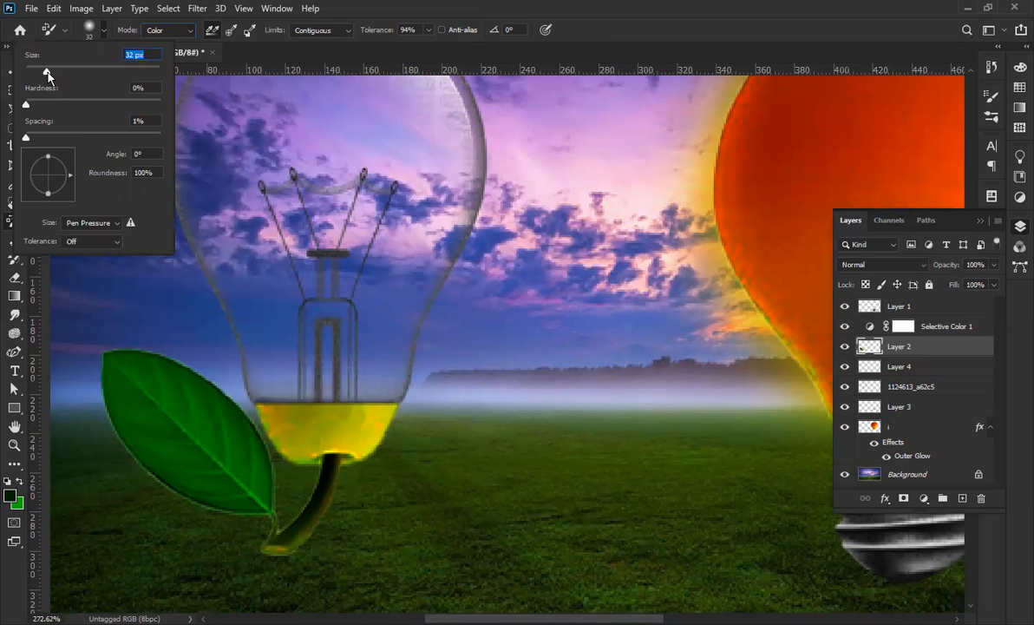
click(276, 412)
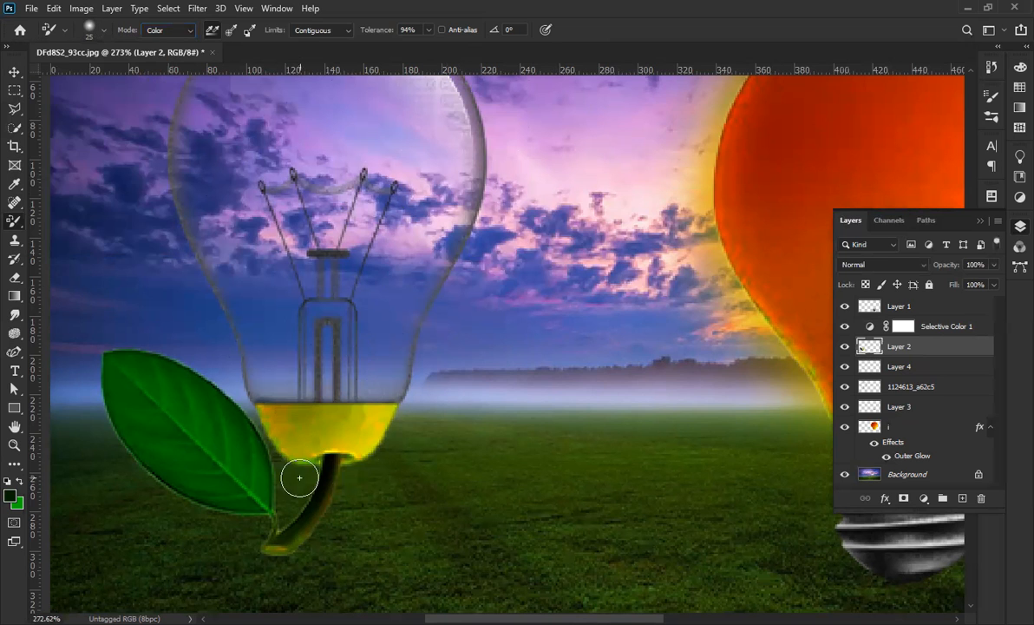
scroll(298, 479, up, 3)
Sample green and test-recolour the liquid in Color, Luminosity, Hue and Saturation modes, undoing each.
alt+click(218, 406)
mouse_move(277, 405)
mouse_down()
mouse_move(321, 418)
mouse_move(399, 401)
mouse_up()
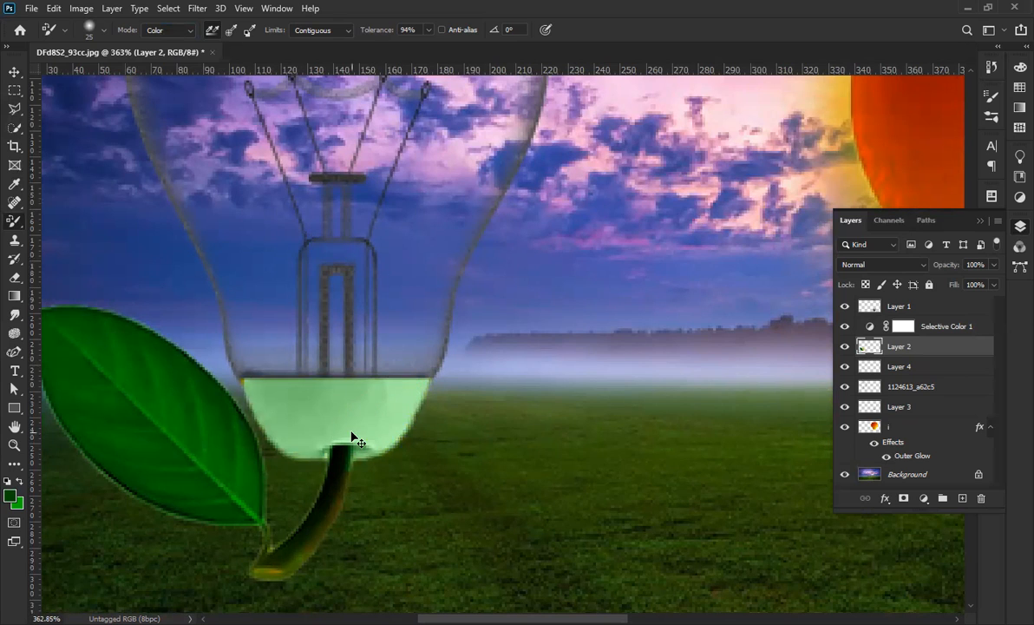
key(ctrl+z)
click(196, 29)
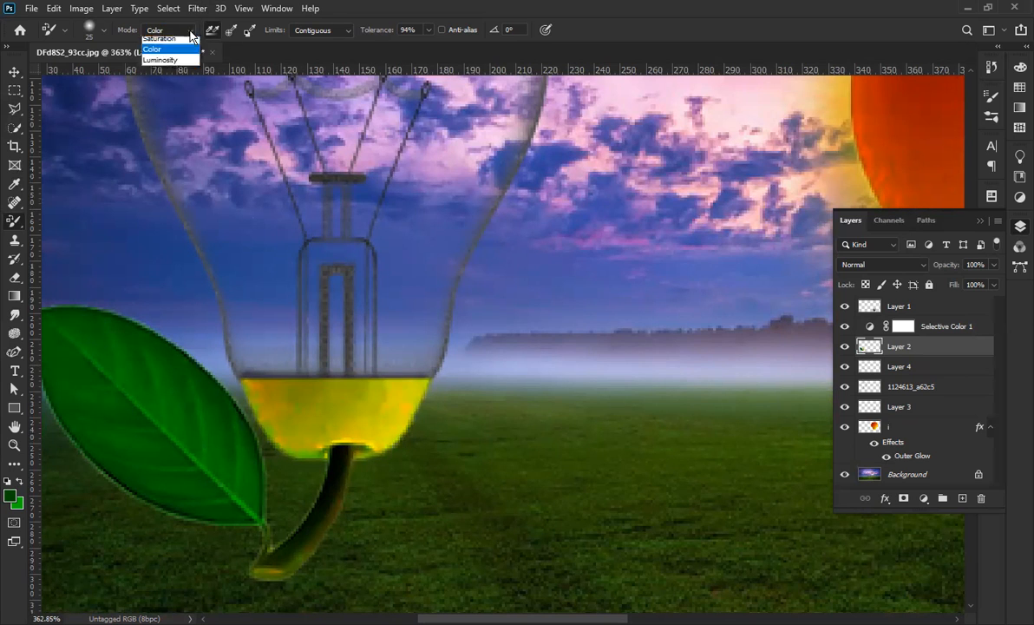
click(181, 73)
drag(298, 411, 363, 412)
key(ctrl+z)
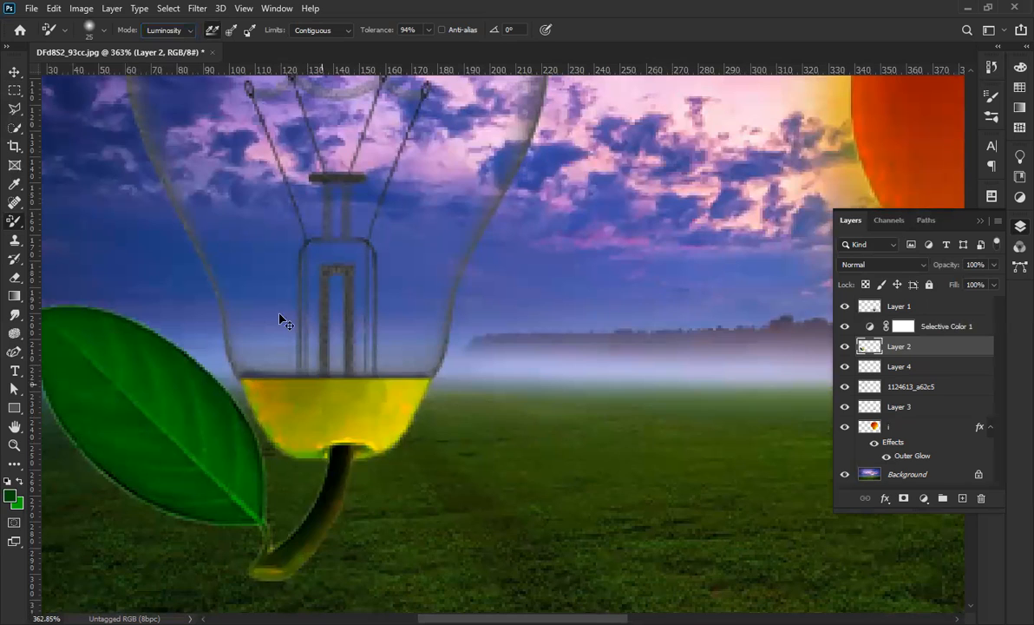
click(195, 31)
click(155, 37)
mouse_move(299, 399)
mouse_down()
mouse_move(406, 423)
mouse_move(395, 425)
mouse_up()
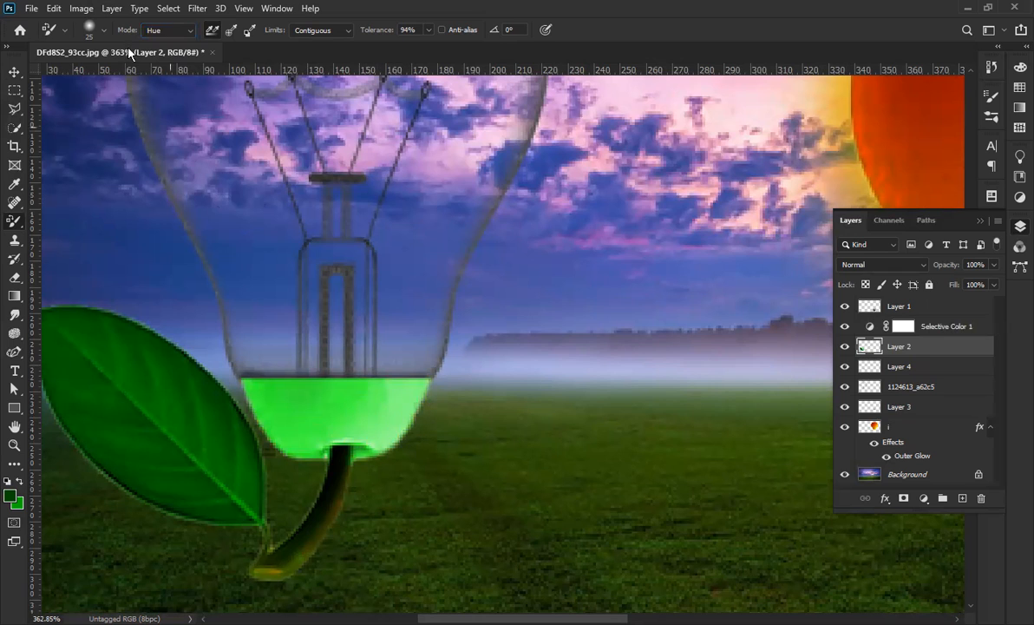
key(ctrl+z)
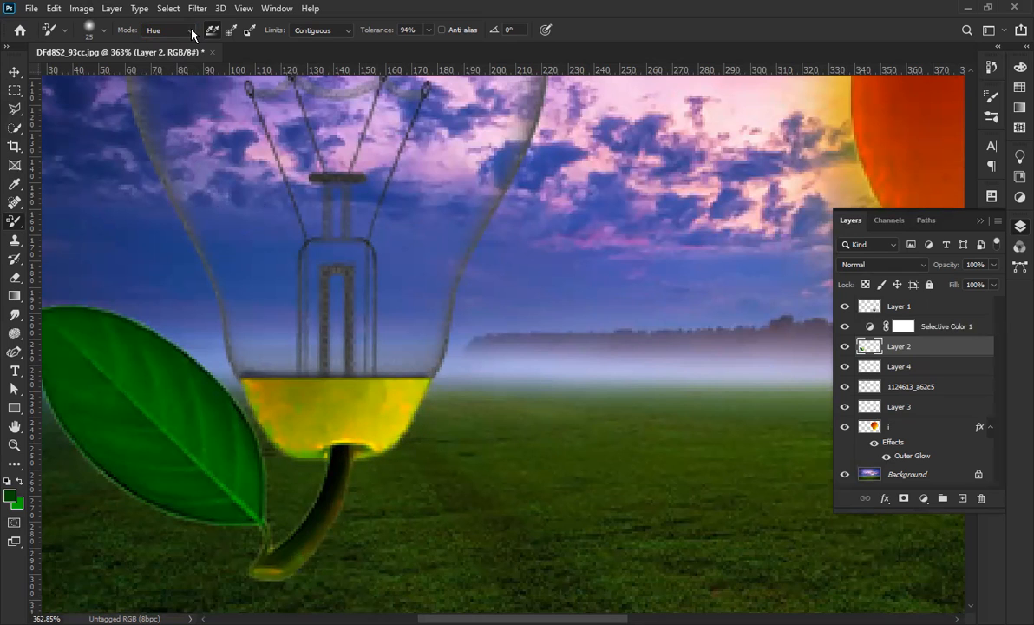
click(185, 62)
mouse_move(311, 397)
mouse_down()
mouse_move(355, 417)
mouse_move(392, 406)
mouse_move(258, 396)
mouse_up()
key(ctrl+z)
Return to Color mode and trial 33% and 1% tolerance, settling near 57%.
click(186, 33)
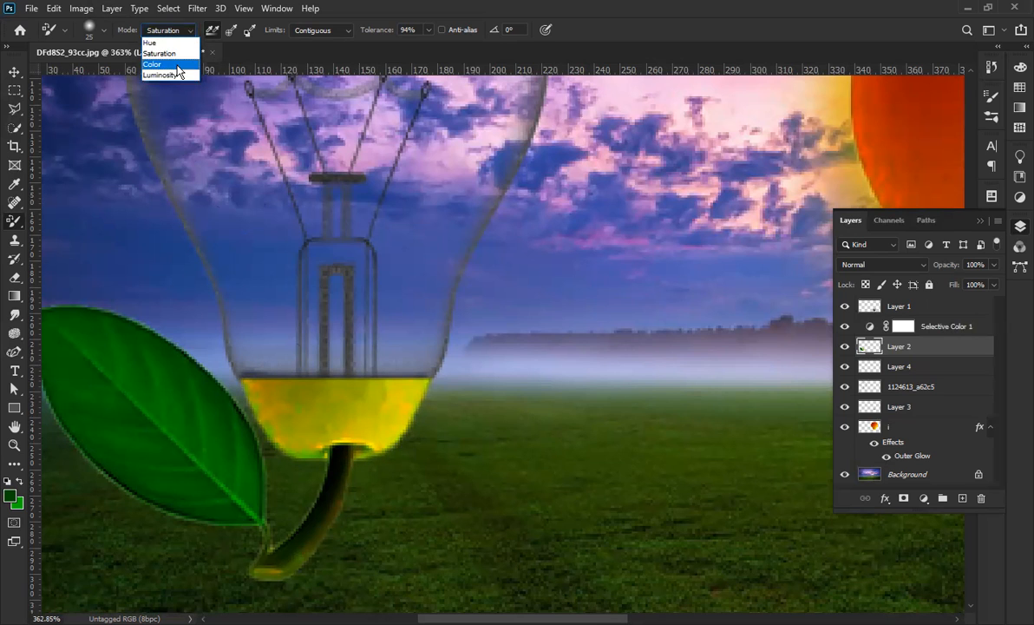
click(178, 65)
drag(363, 36, 314, 36)
mouse_move(349, 403)
mouse_down()
mouse_move(284, 392)
mouse_move(297, 412)
mouse_move(411, 376)
mouse_up()
key(ctrl+z)
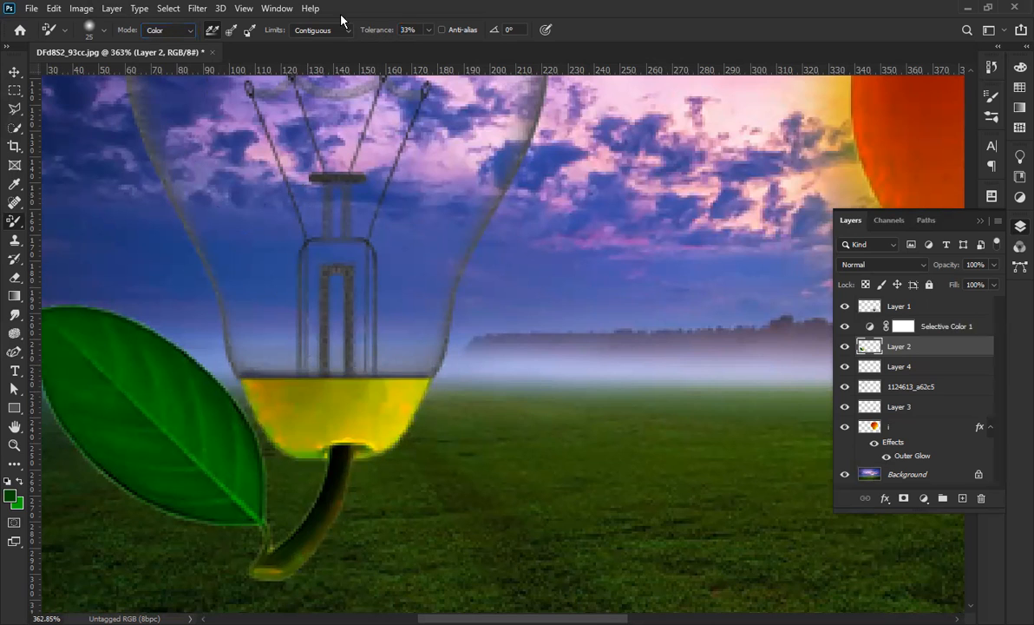
drag(392, 35, 340, 37)
drag(327, 399, 376, 418)
key(ctrl+z)
mouse_move(353, 33)
mouse_down()
mouse_move(416, 34)
mouse_move(379, 33)
mouse_up()
Set the Color Replacement brush to Discontiguous and repaint the bulb's yellow liquid pale green.
click(349, 34)
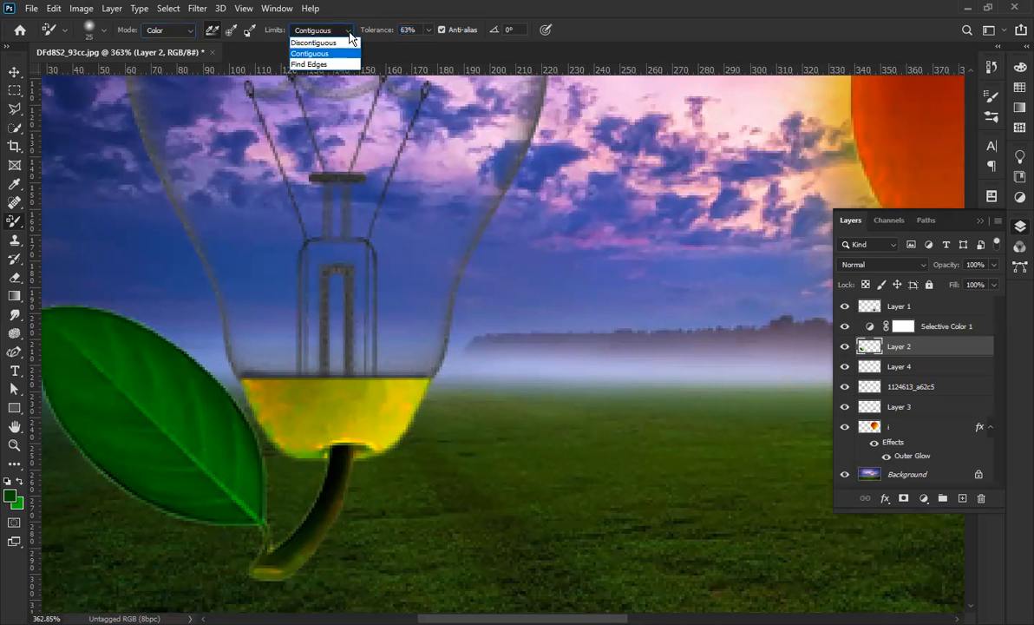
click(314, 42)
mouse_move(339, 374)
mouse_down()
mouse_move(337, 416)
mouse_move(386, 398)
mouse_move(391, 416)
mouse_move(361, 440)
mouse_move(353, 403)
mouse_move(294, 419)
mouse_move(266, 377)
mouse_move(289, 419)
mouse_move(327, 432)
mouse_move(390, 392)
mouse_move(431, 399)
mouse_move(370, 430)
mouse_move(286, 551)
mouse_move(331, 457)
mouse_up()
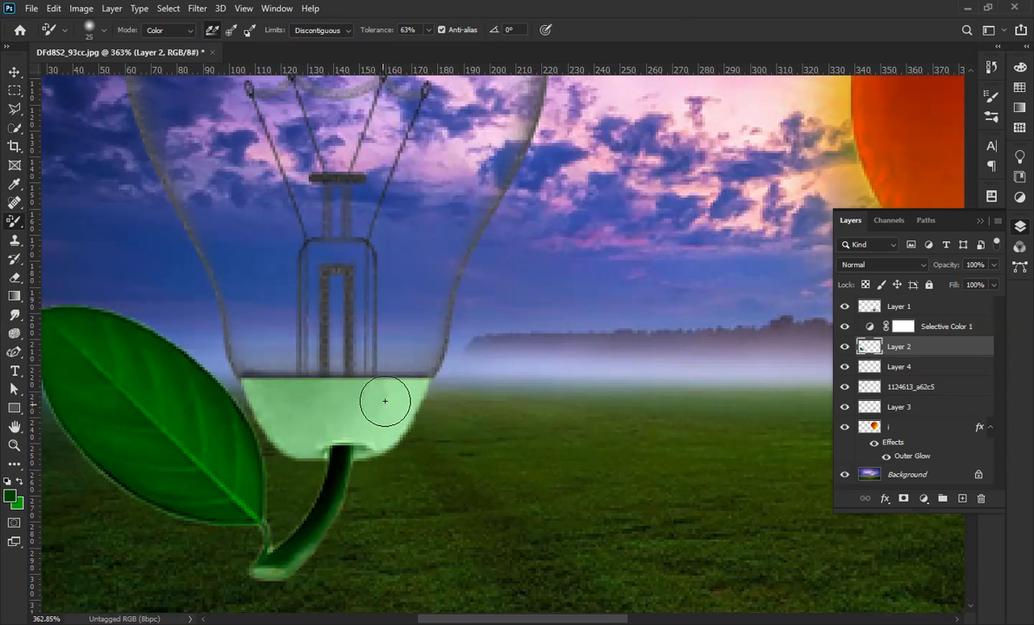
key(ctrl+0)
key(ctrl+z)
mouse_move(297, 413)
mouse_down()
mouse_move(230, 433)
mouse_move(287, 427)
mouse_up()
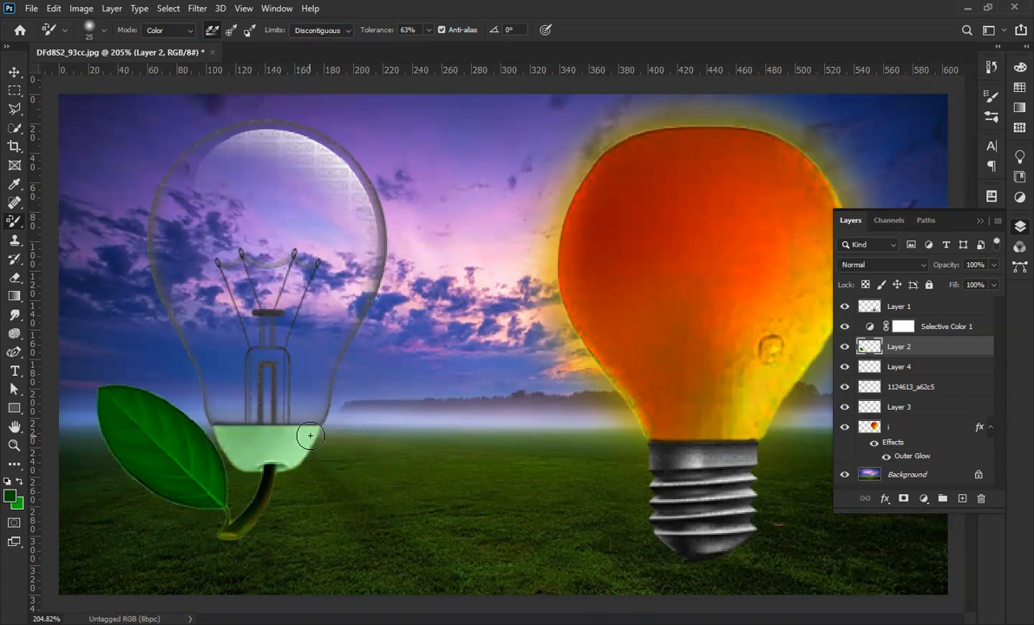
Zoom in and, with the plain Lasso, trace the green liquid from the bulb's lower left edge.
scroll(314, 424, down, 5)
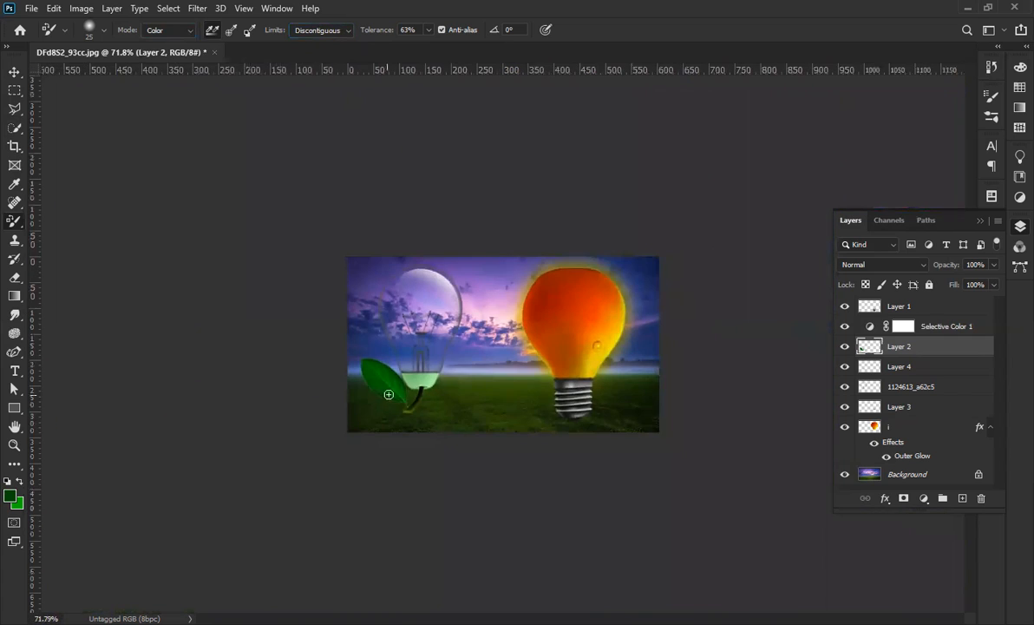
scroll(461, 407, down, 1)
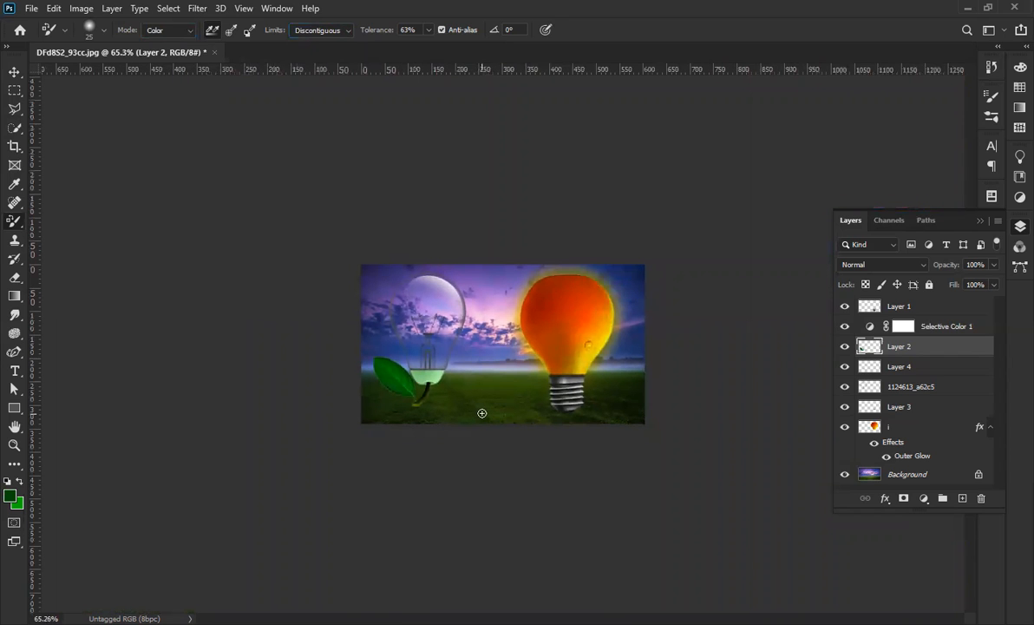
scroll(447, 382, up, 2)
click(14, 71)
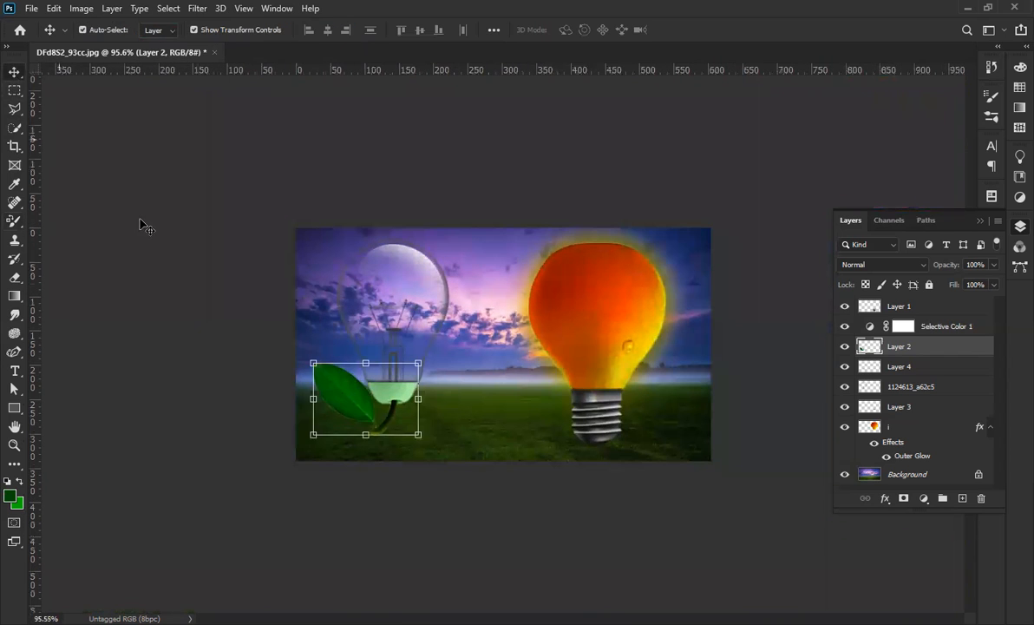
scroll(312, 408, up, 3)
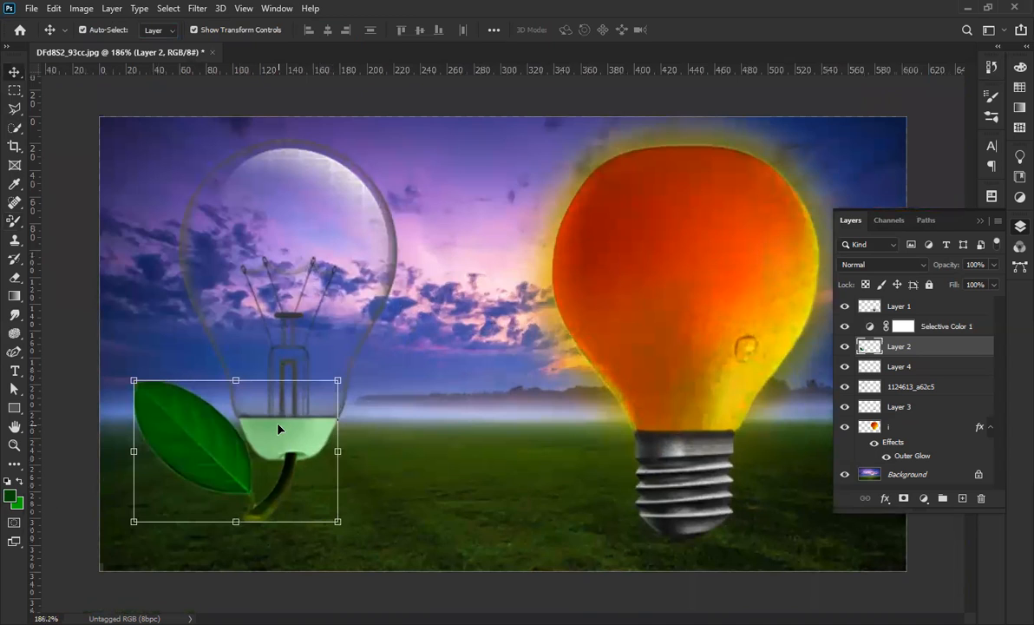
key(l)
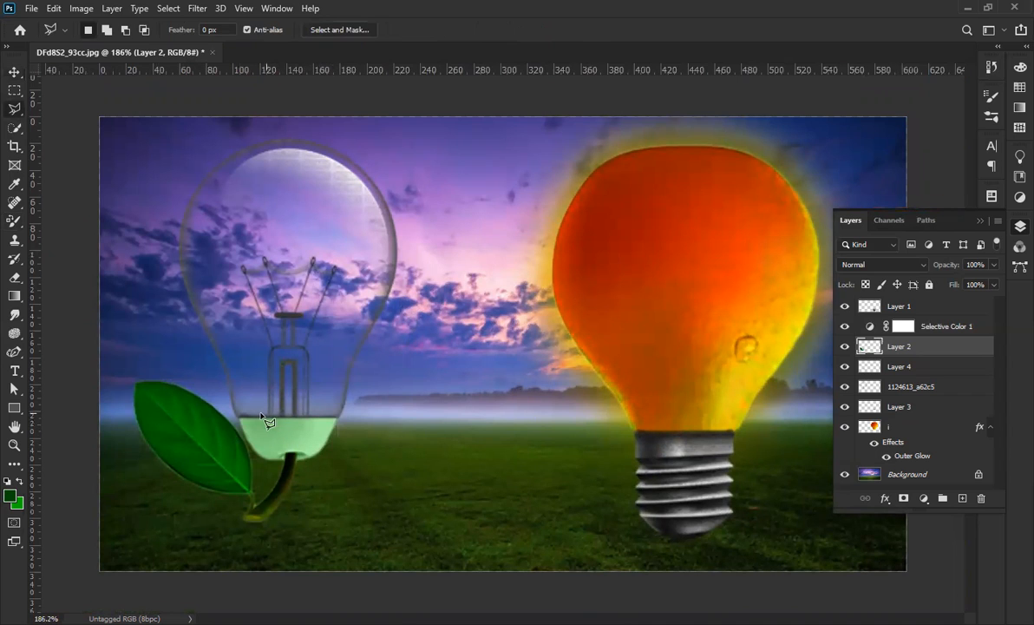
click(13, 90)
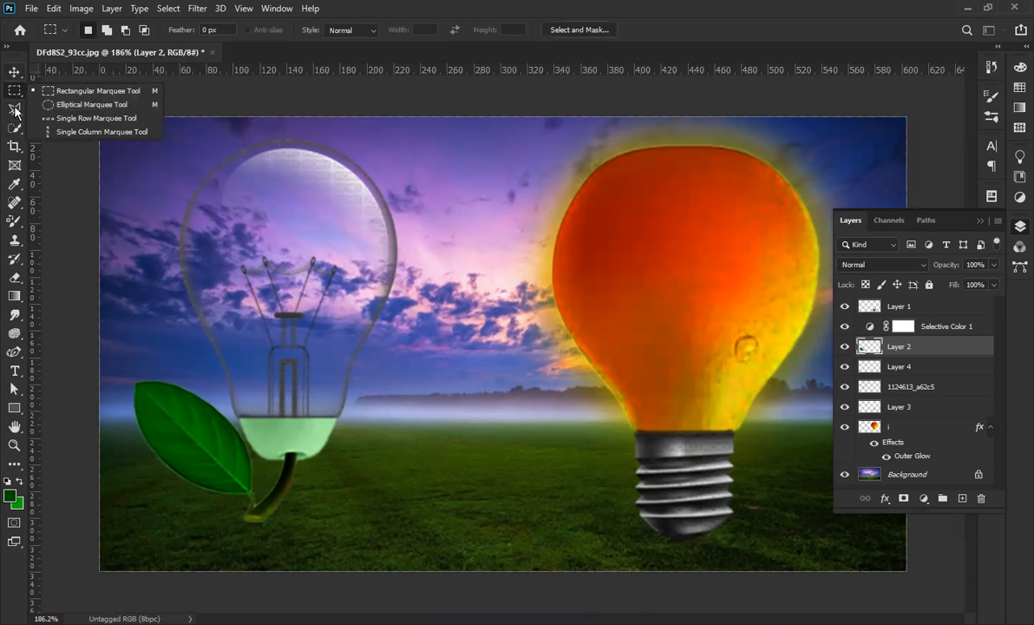
right_click(16, 110)
click(63, 111)
scroll(249, 470, up, 5)
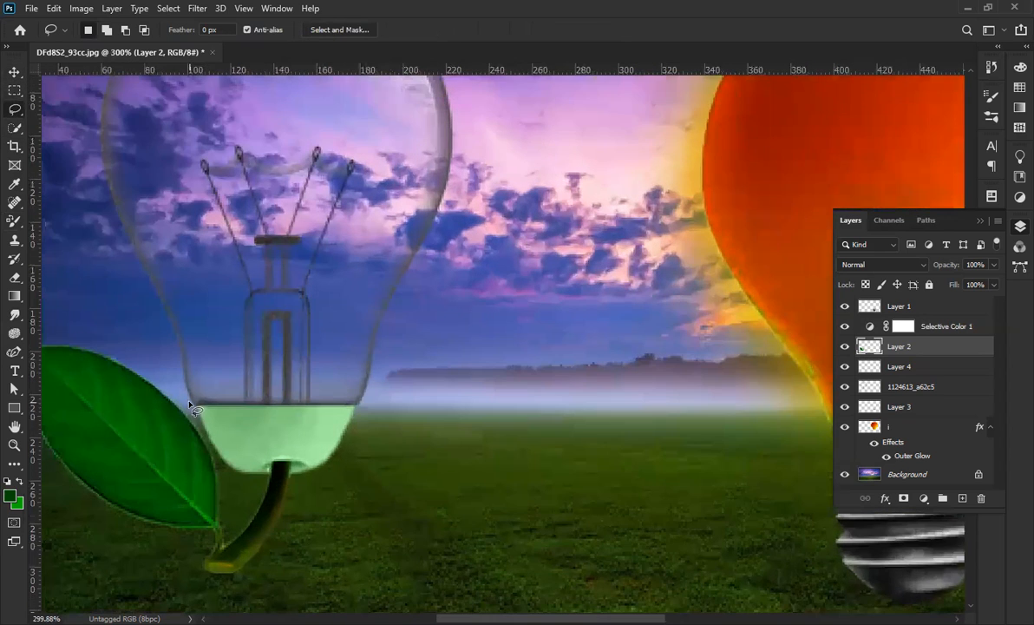
scroll(192, 406, up, 2)
mouse_move(198, 401)
mouse_down()
mouse_move(229, 484)
mouse_move(261, 507)
mouse_move(332, 506)
mouse_move(391, 483)
mouse_move(424, 435)
mouse_move(403, 393)
mouse_move(261, 380)
mouse_move(201, 405)
mouse_move(184, 379)
mouse_up()
Close the lasso outline and feather the selection by 10 px.
right_click(268, 431)
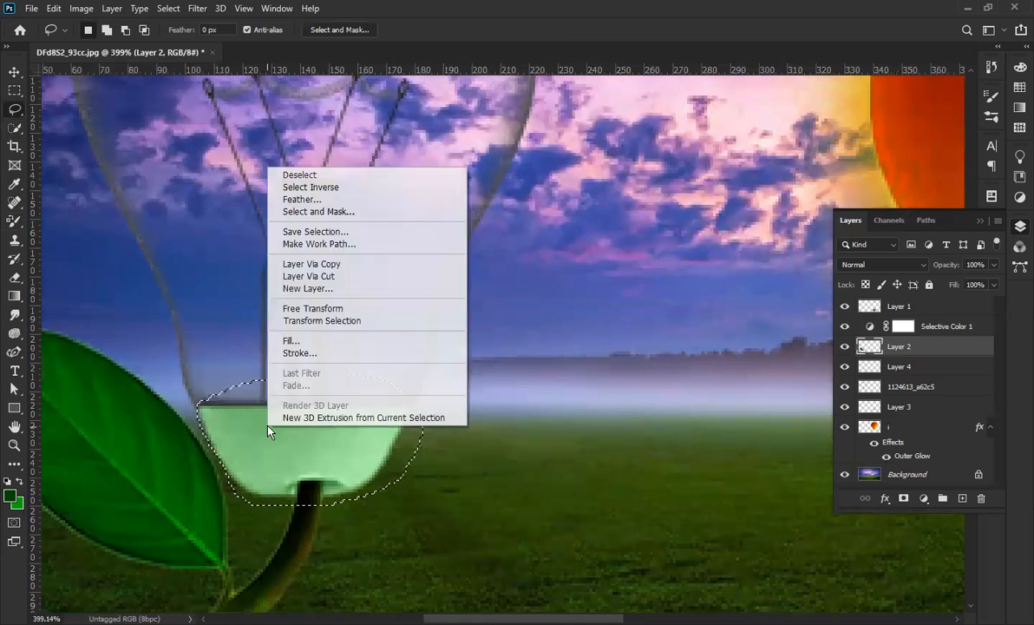
click(328, 202)
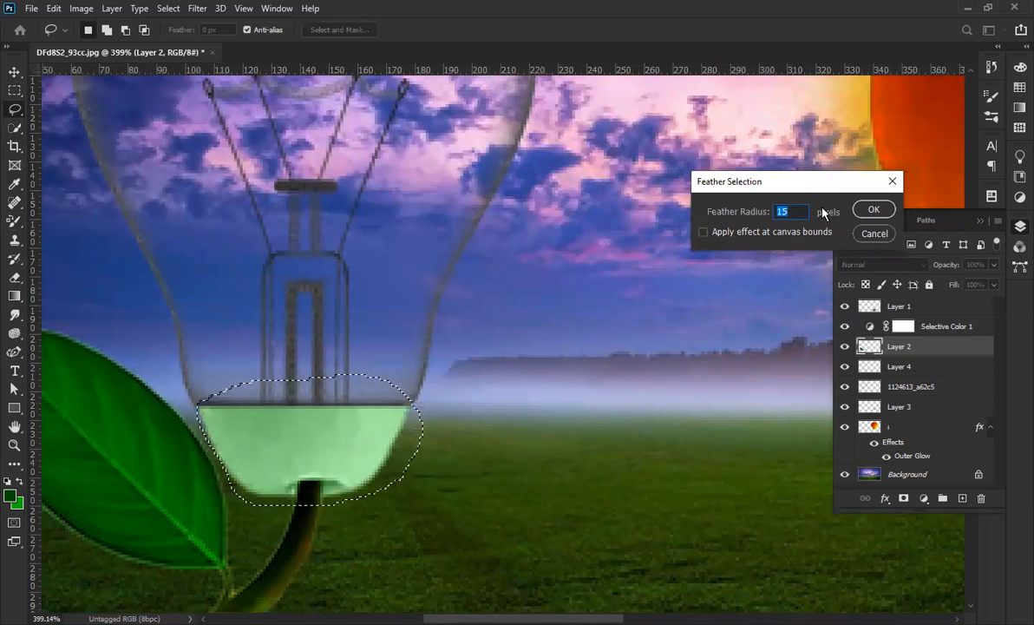
text(10)
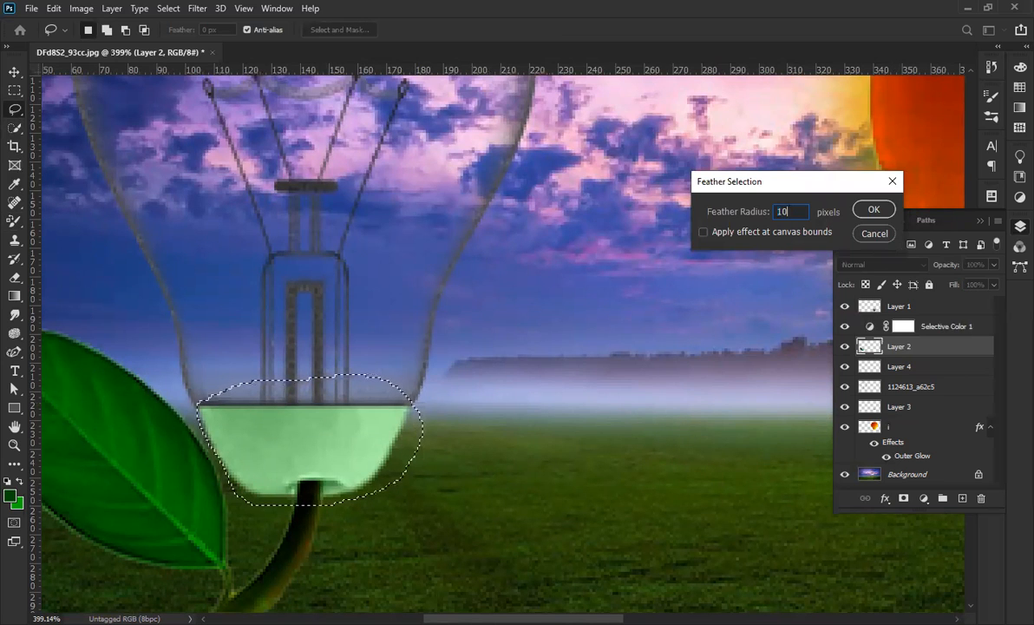
click(874, 209)
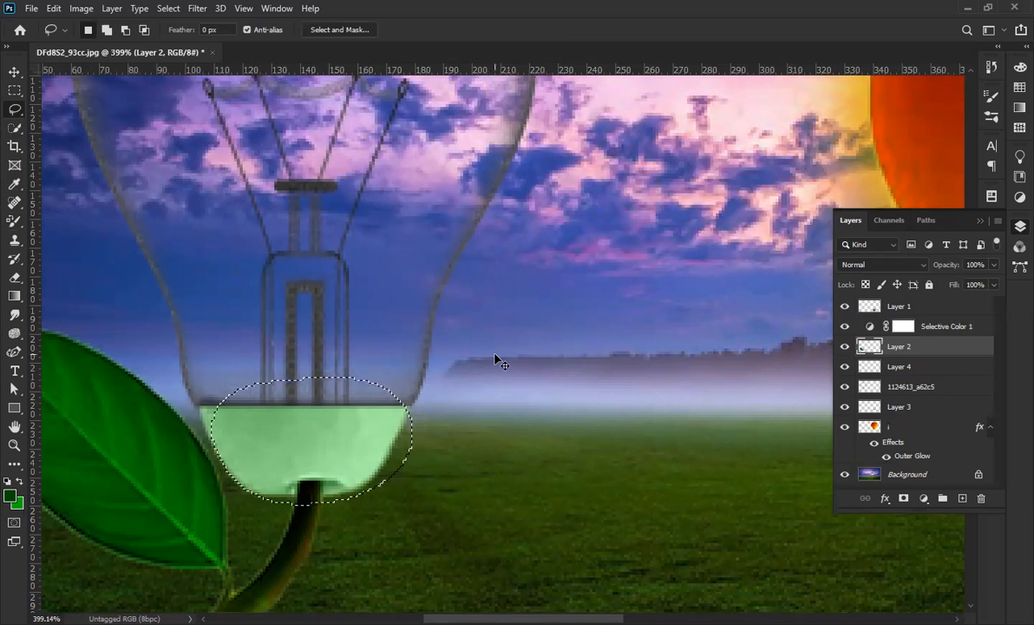
Darken the liquid with Curves (input 158 to output 95), then deselect and fit the image.
key(ctrl+m)
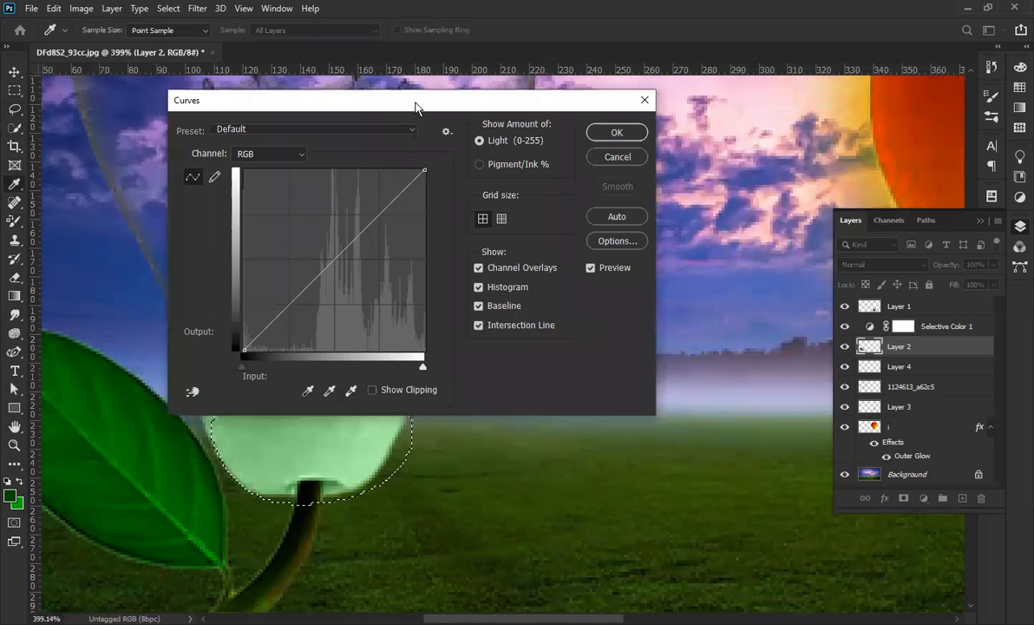
drag(391, 100, 687, 123)
drag(631, 282, 652, 305)
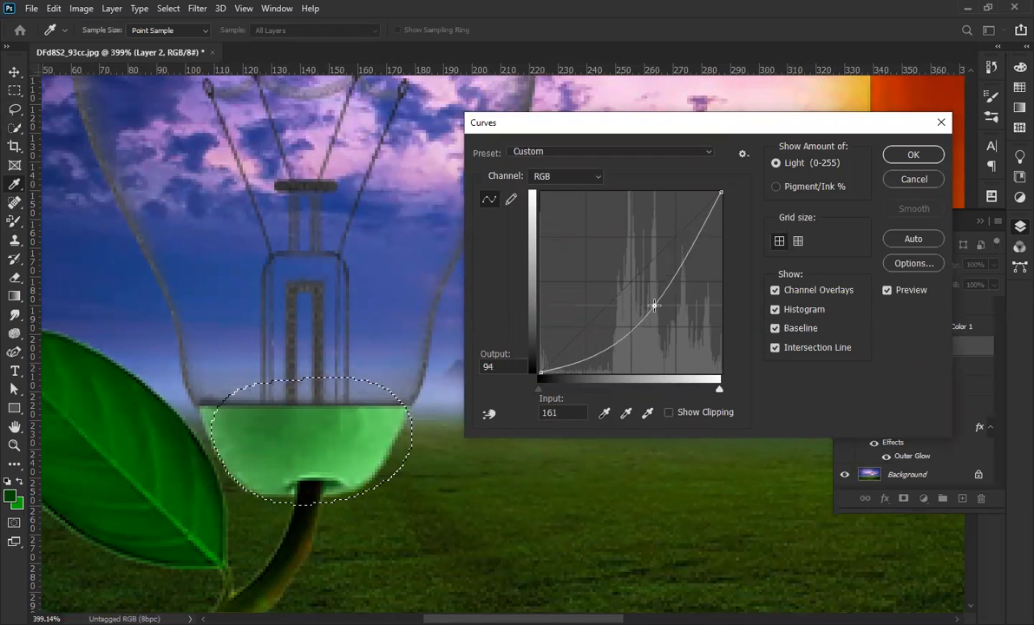
click(913, 154)
key(l)
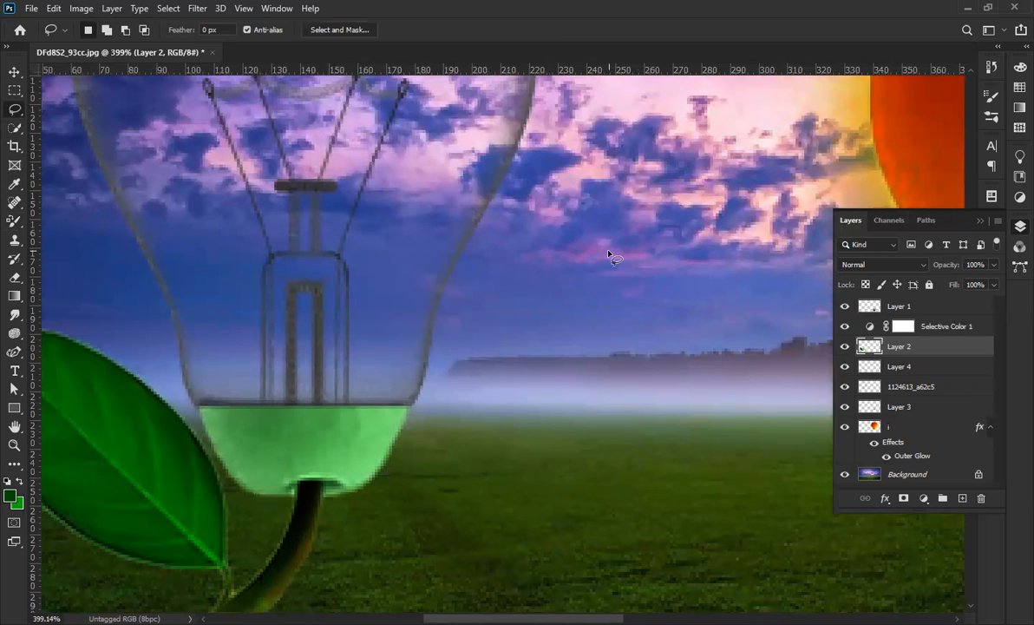
key(ctrl+0)
click(12, 74)
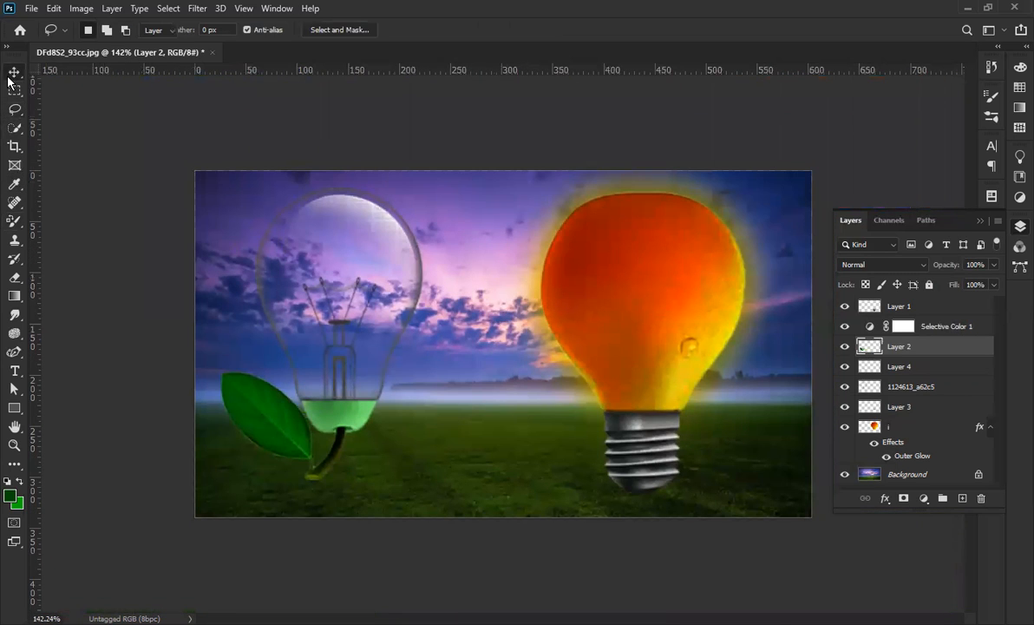
Scale Layer 2, Layer 4 and 1124613_a62c5 together to 106.9% and shift them slightly right.
click(316, 555)
drag(317, 553, 336, 293)
shift+click(405, 232)
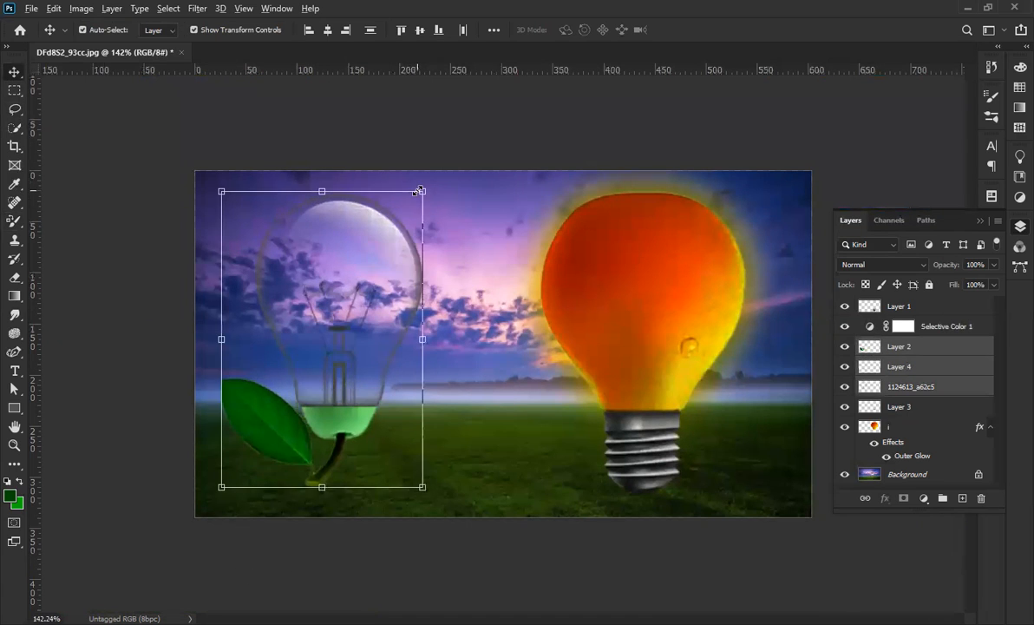
click(424, 187)
drag(425, 184, 429, 180)
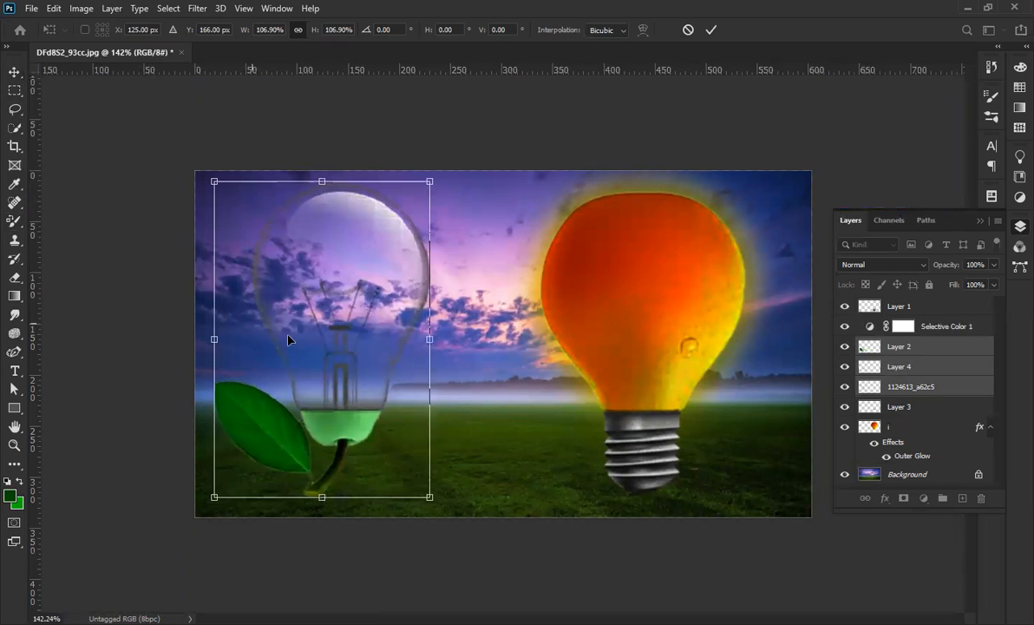
drag(297, 339, 303, 350)
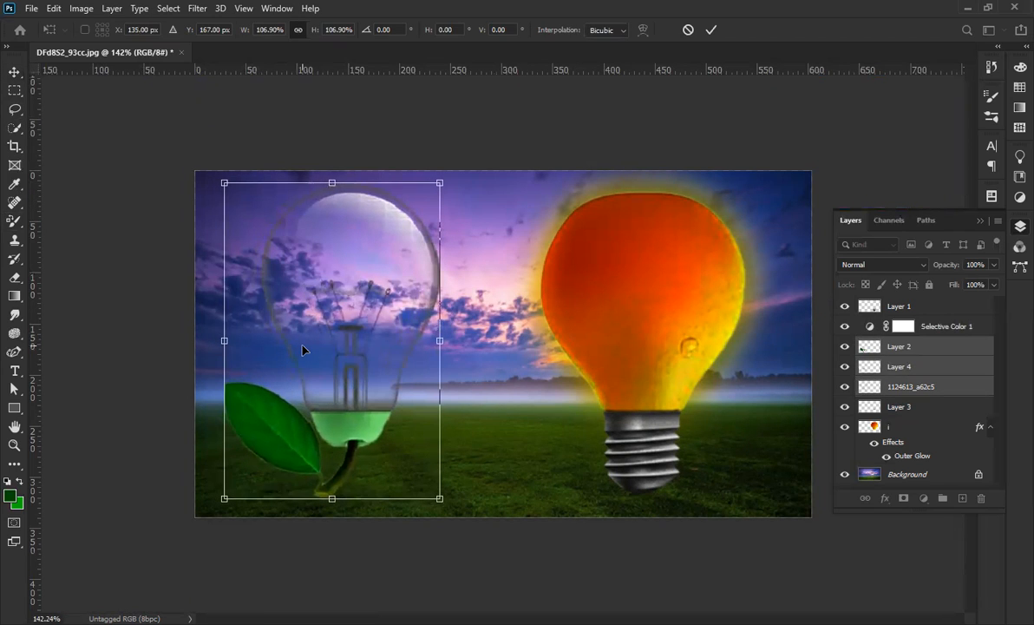
click(711, 30)
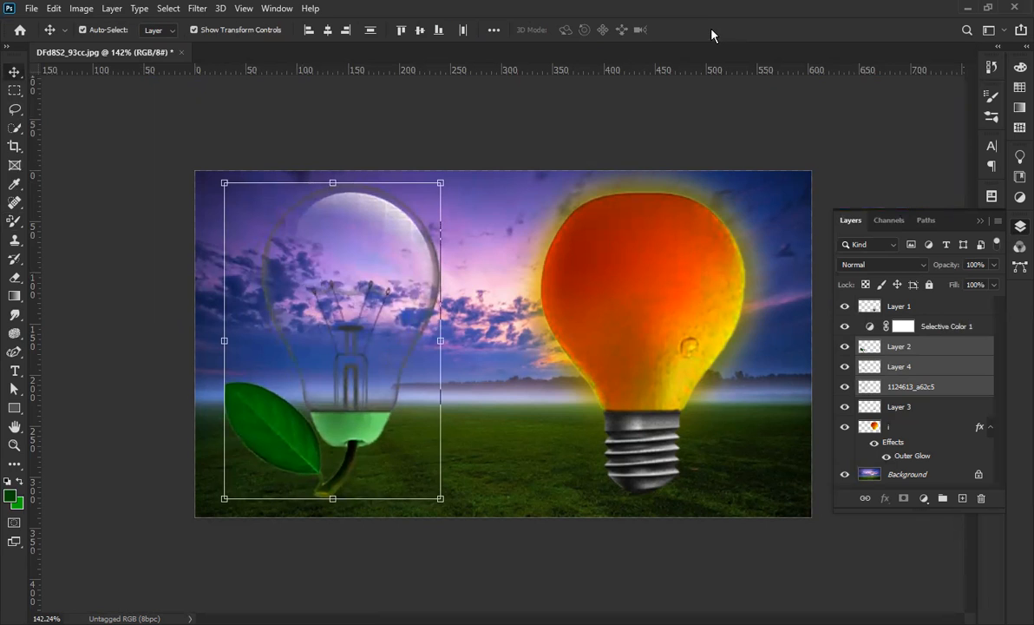
click(224, 246)
click(262, 269)
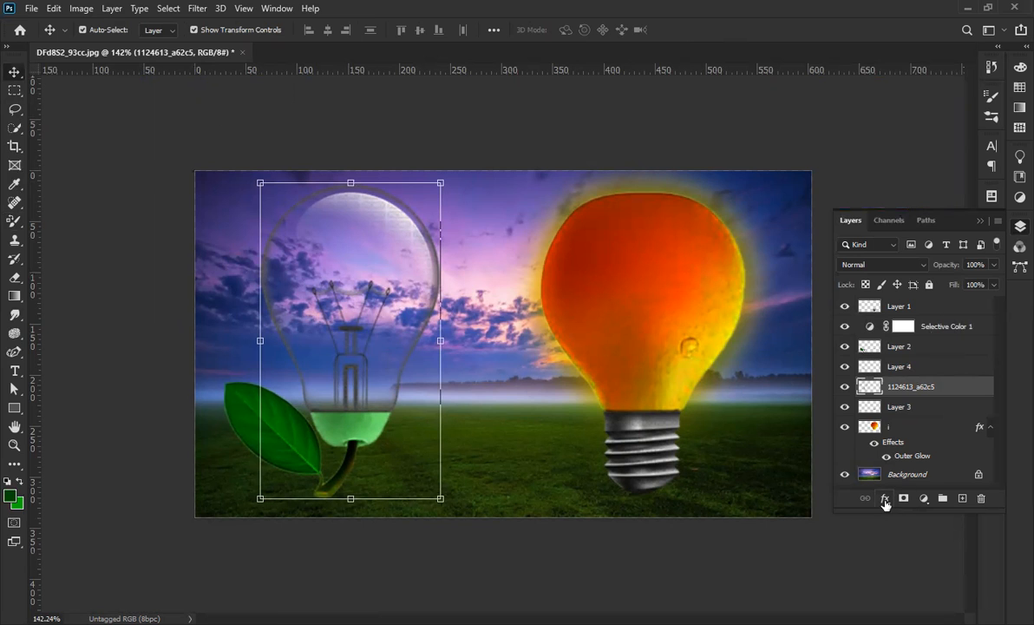
Add a lilac (c28feb) Outer Glow to the glass bulb: 56% opacity, 5% spread, 40 px size.
click(885, 500)
click(921, 365)
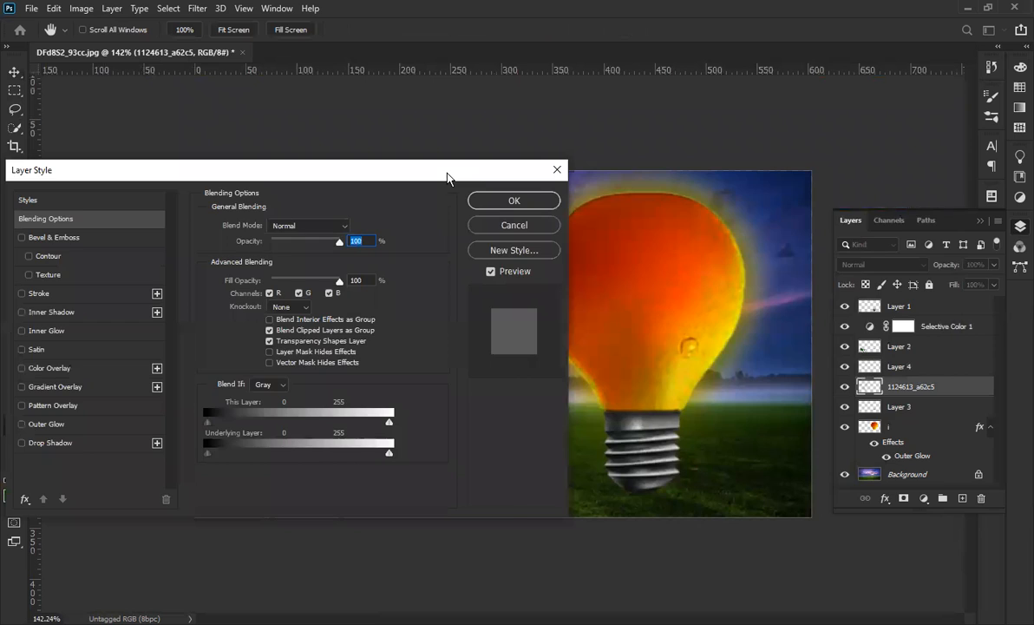
drag(447, 178, 953, 179)
click(554, 429)
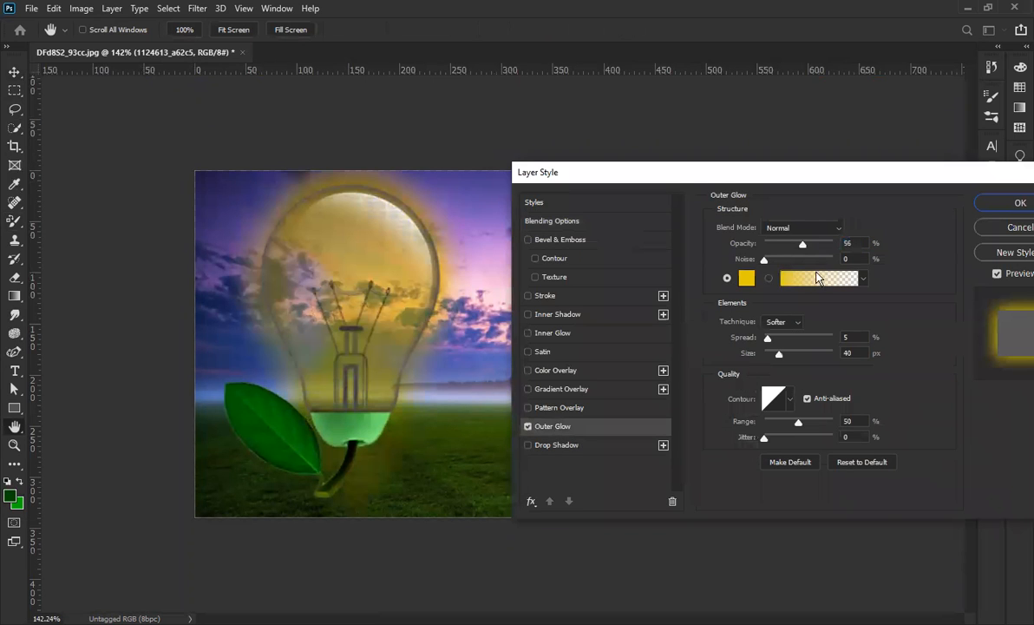
click(750, 283)
click(469, 234)
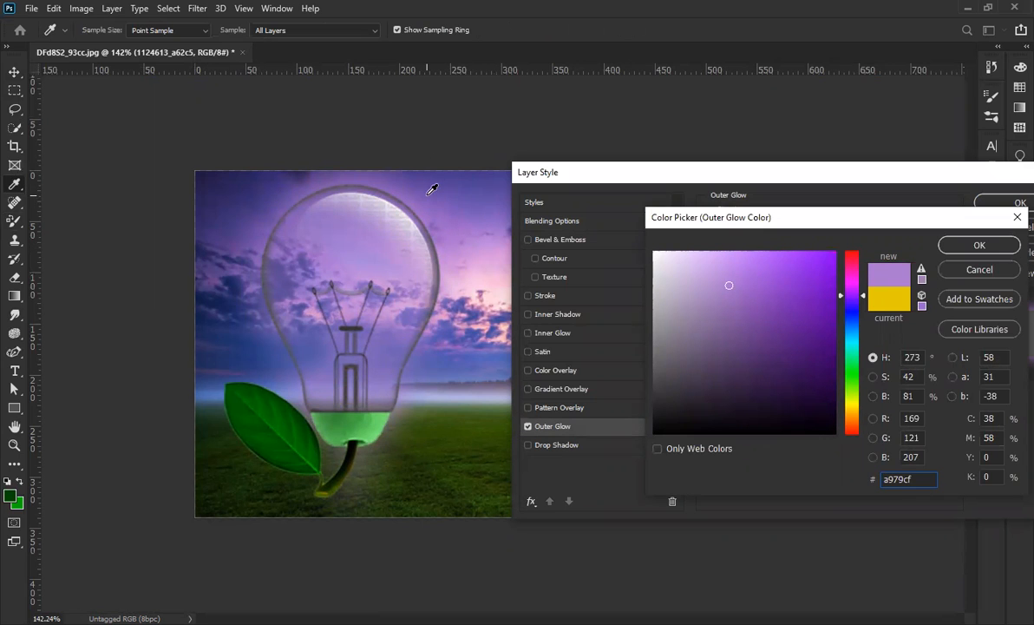
drag(729, 286, 723, 255)
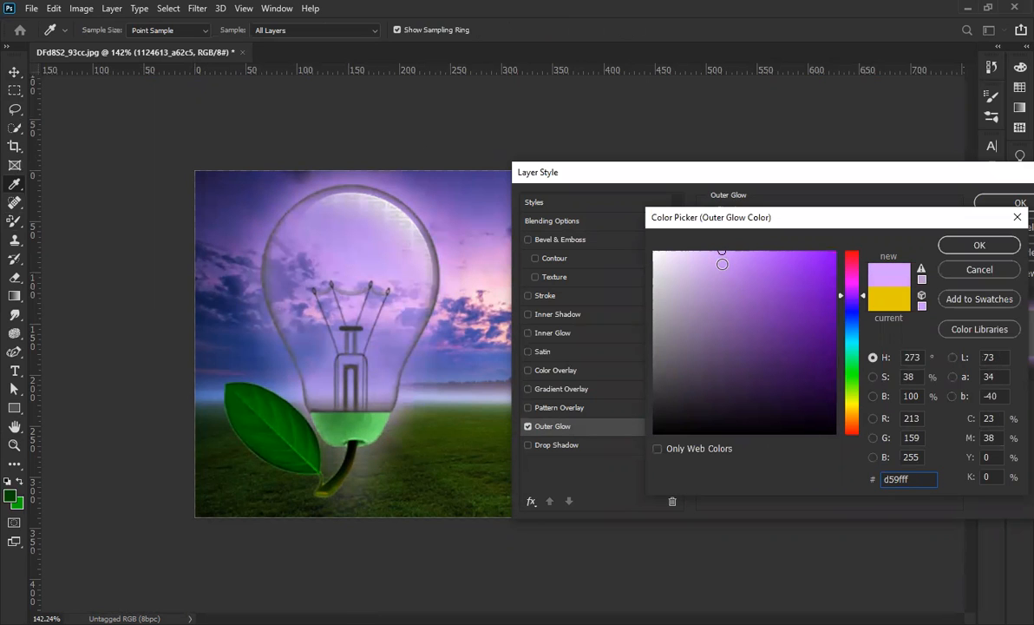
click(724, 265)
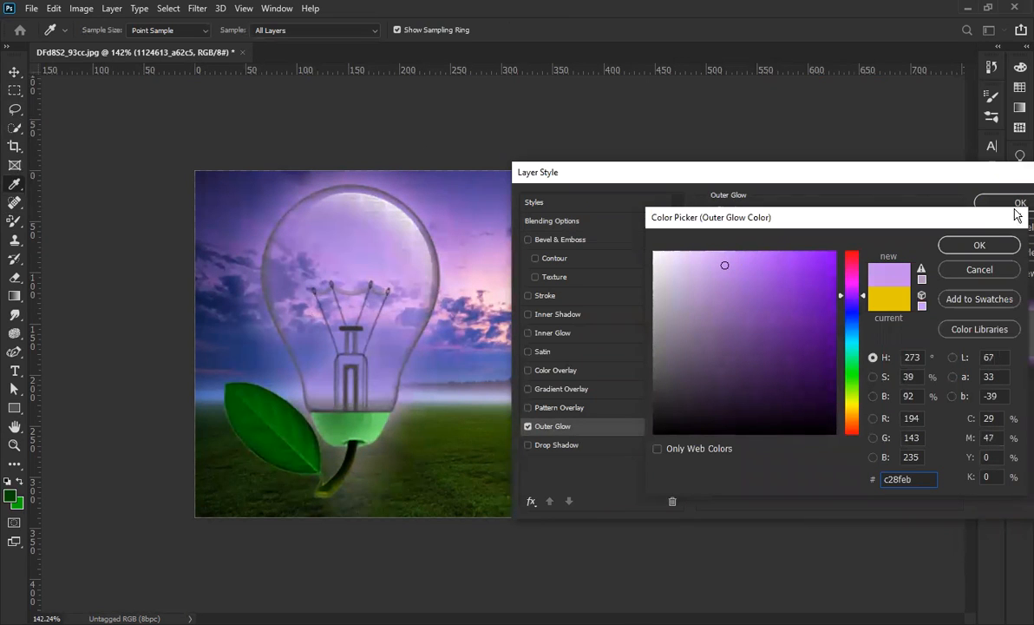
click(978, 245)
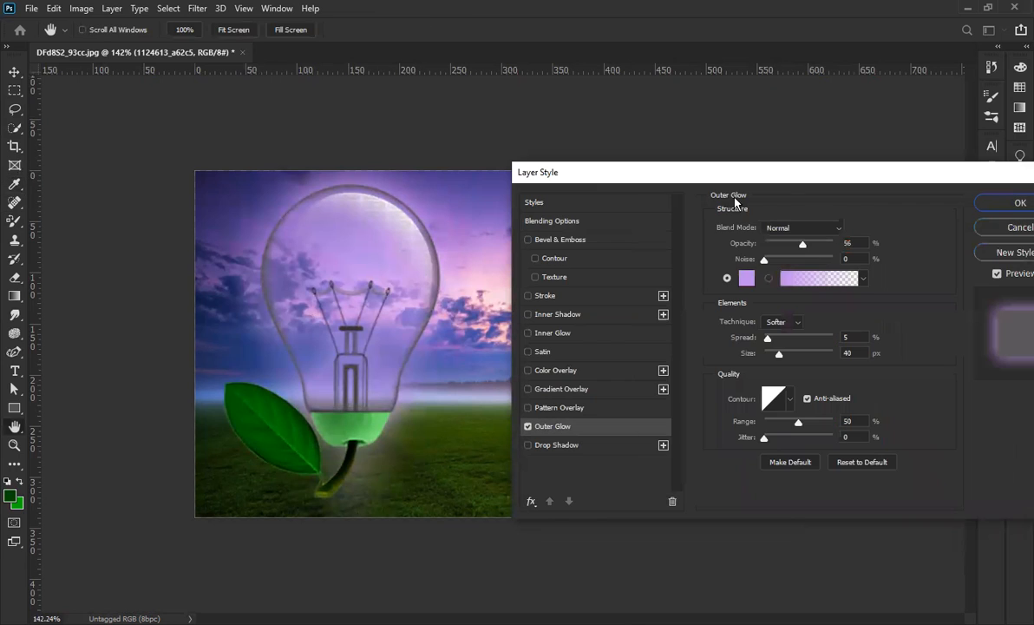
click(980, 202)
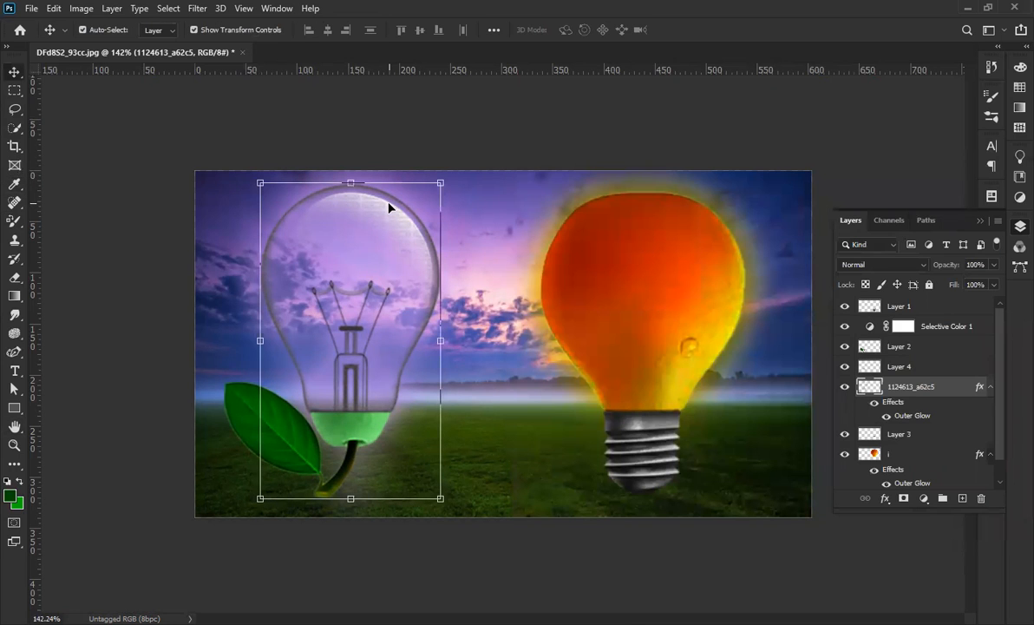
Zoom in and erase stray edges around the bulb's green liquid and stem with a resized Eraser.
key(e)
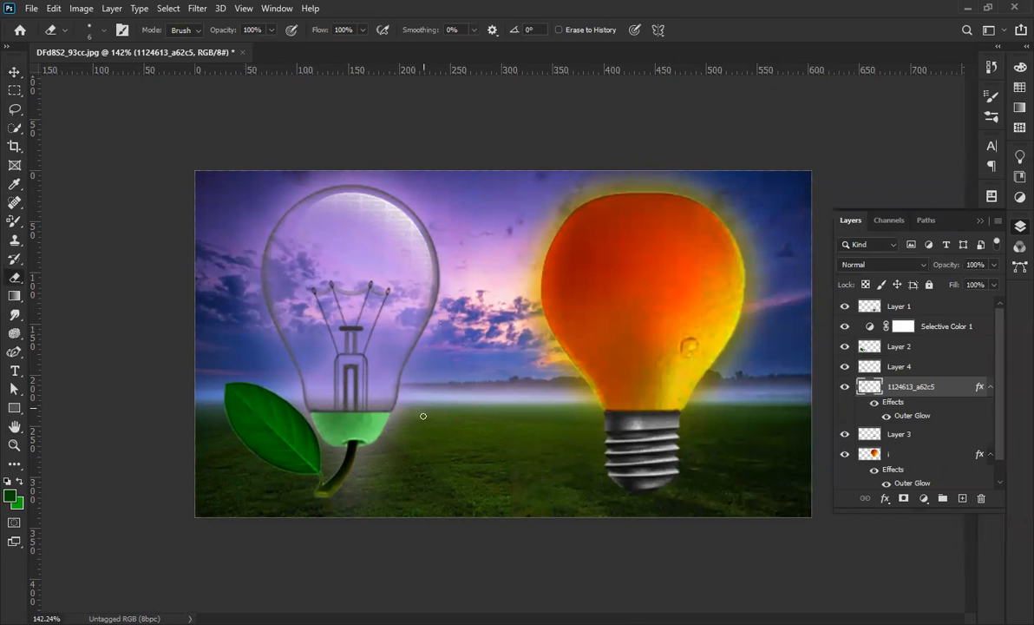
key(bracketright)
key(bracketright)
key(bracketright)
key(bracketright)
key(bracketright)
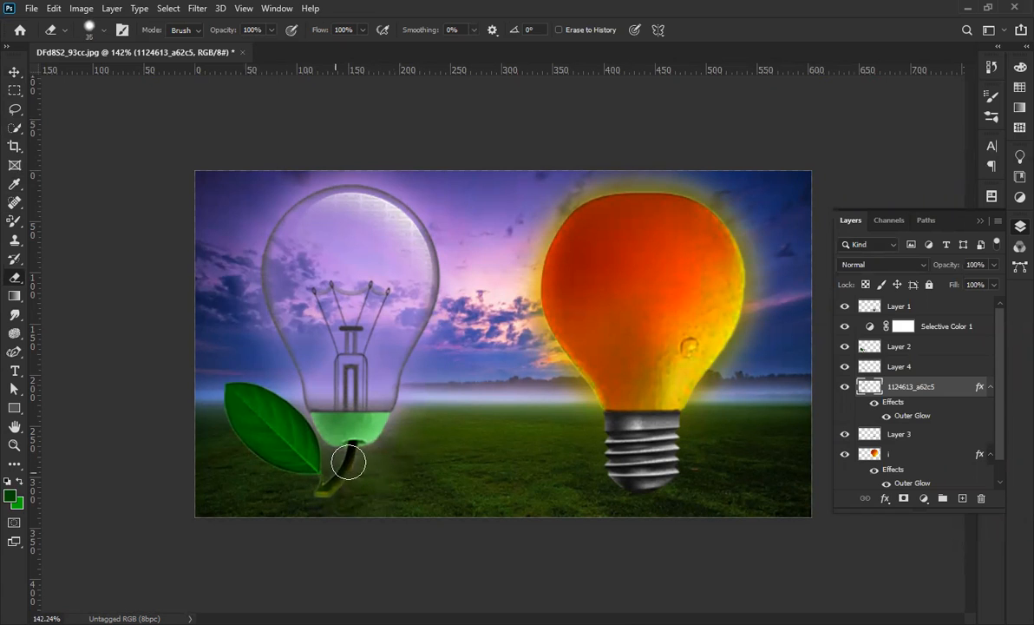
key(ctrl+plus)
key(ctrl+plus)
key(bracketleft)
key(bracketleft)
key(bracketleft)
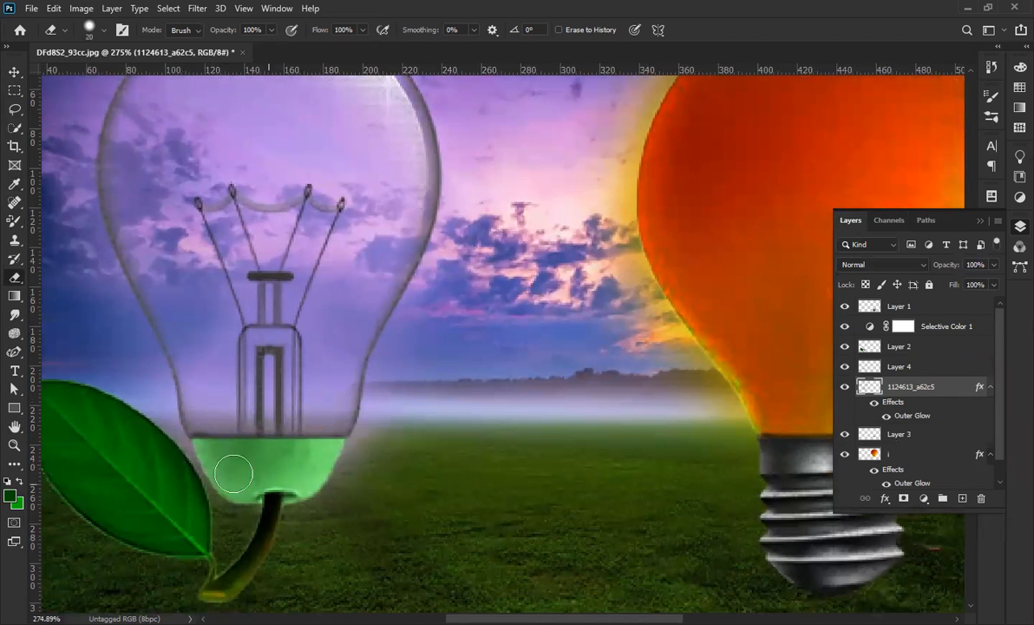
key(bracketleft)
key(bracketleft)
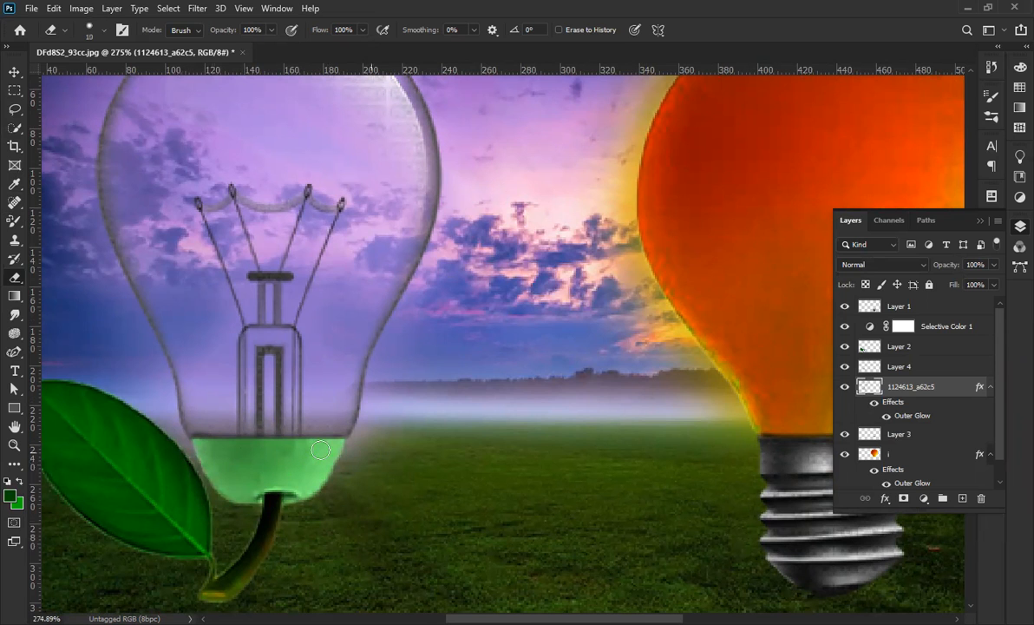
scroll(348, 450, down, 5)
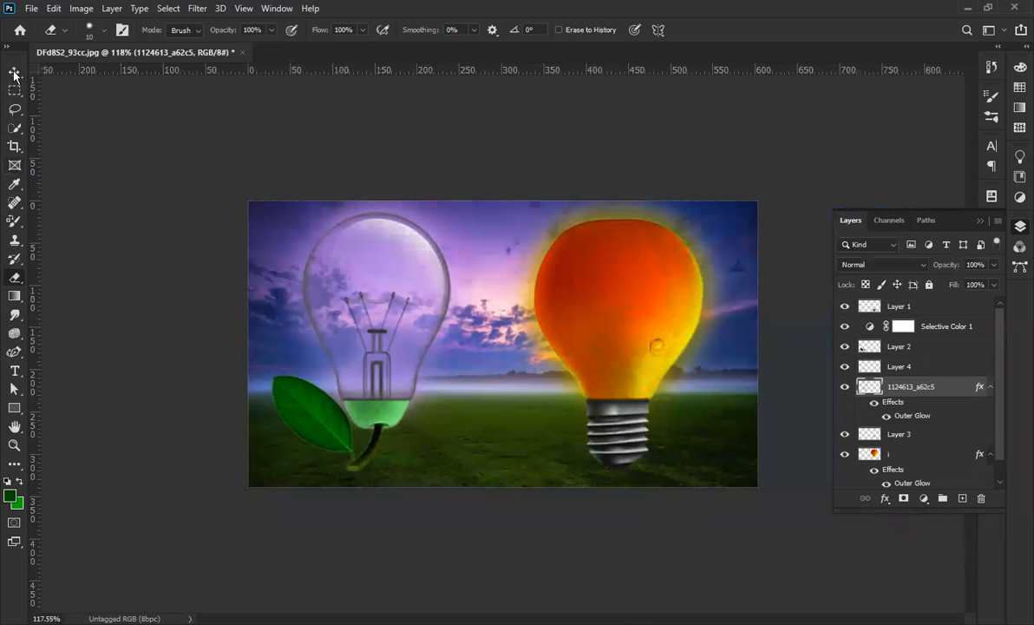
click(14, 74)
Select all layers with Ctrl+Alt+A, Free Transform them slightly smaller, then deselect.
click(184, 444)
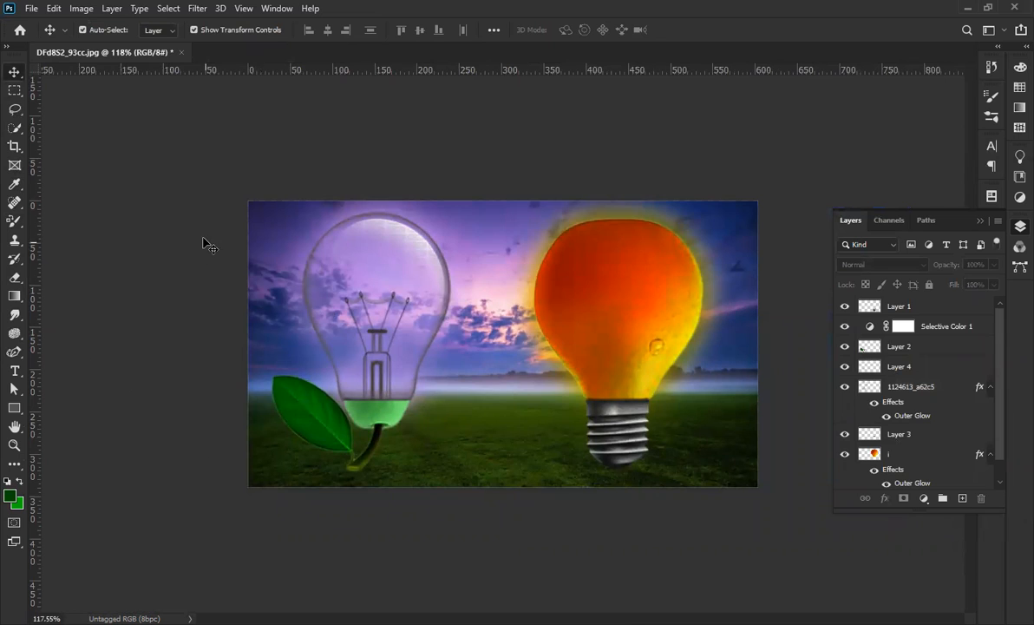
key(ctrl+alt+a)
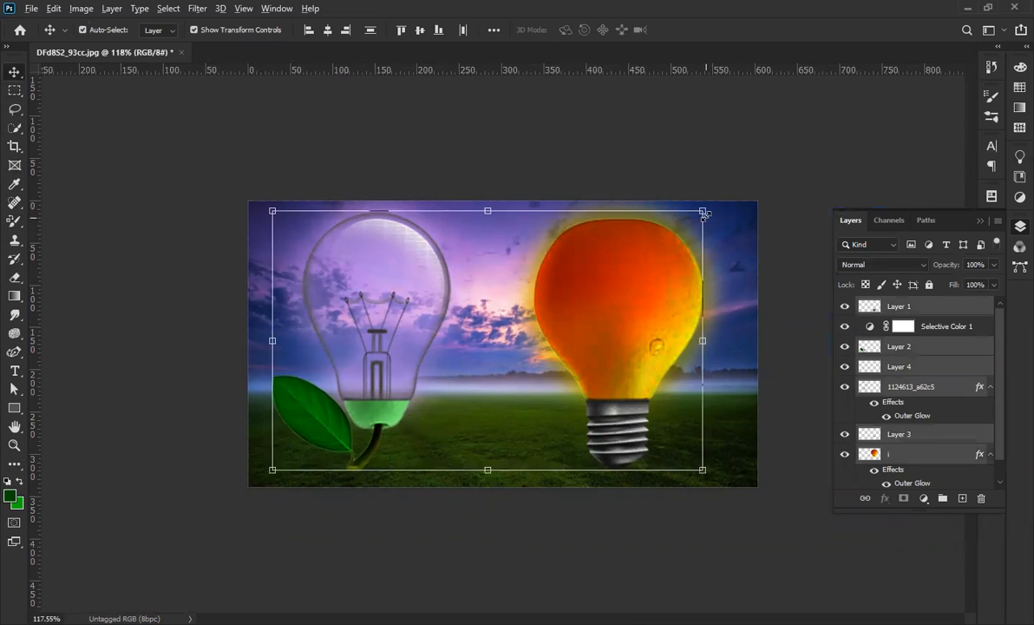
click(703, 211)
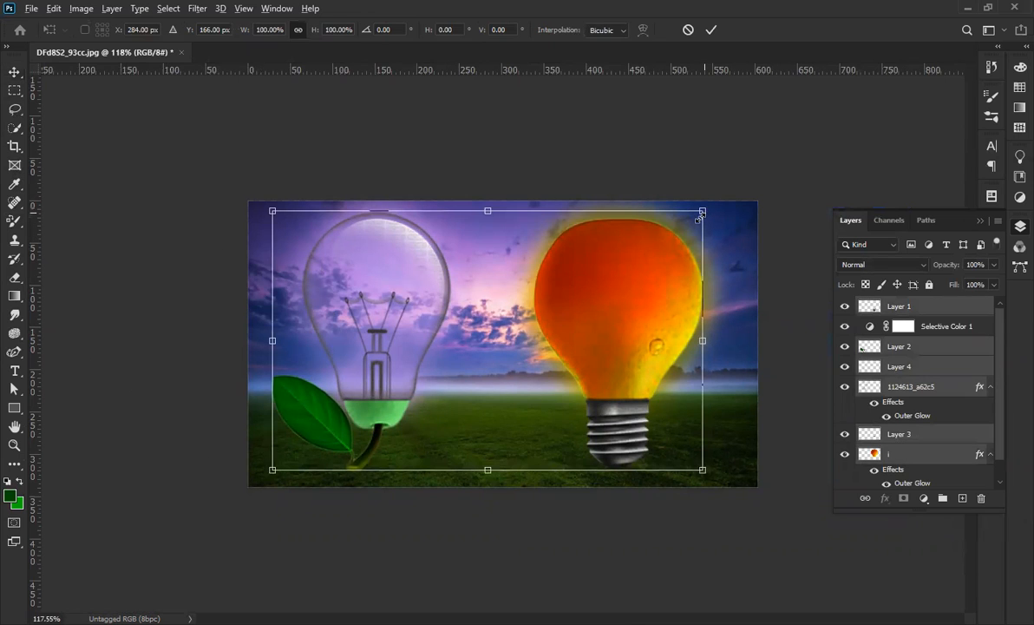
click(711, 30)
click(153, 276)
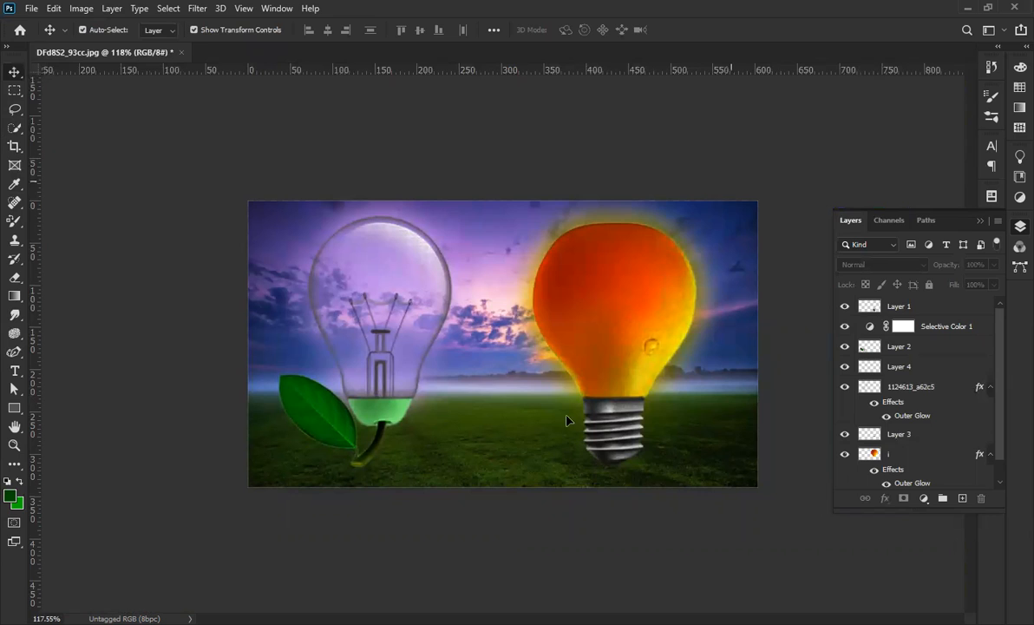
click(637, 352)
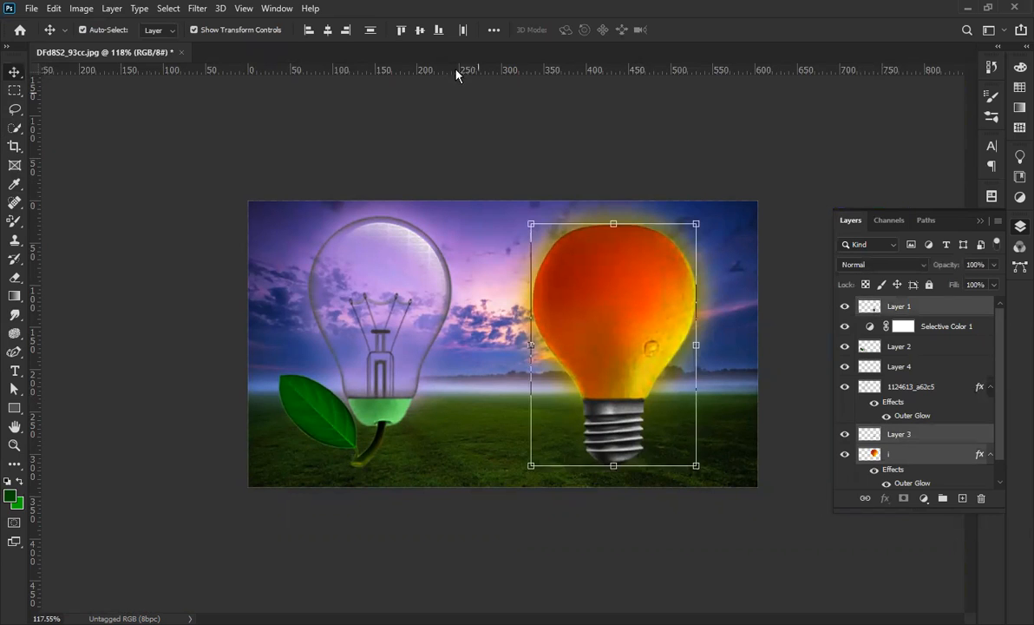
click(414, 114)
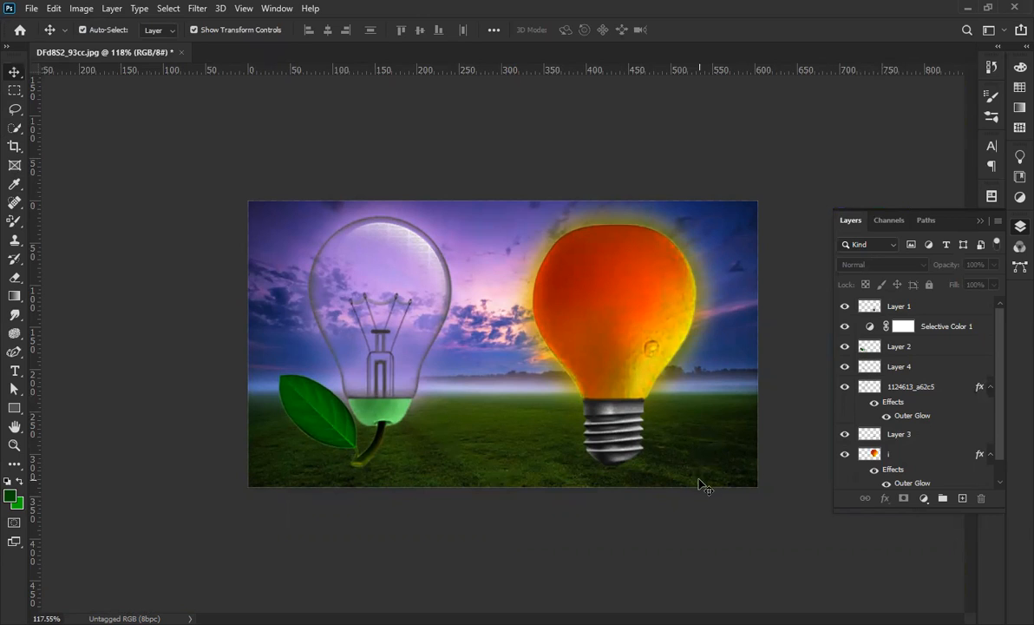
Unlock the Background layer so it becomes an editable Layer 0.
drag(1004, 327, 1004, 438)
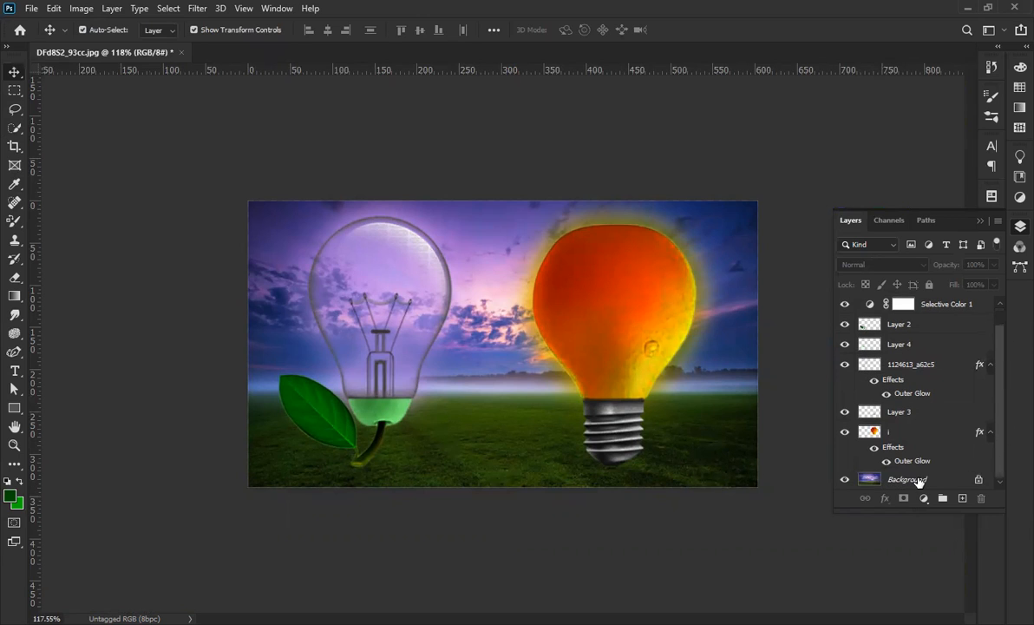
click(922, 479)
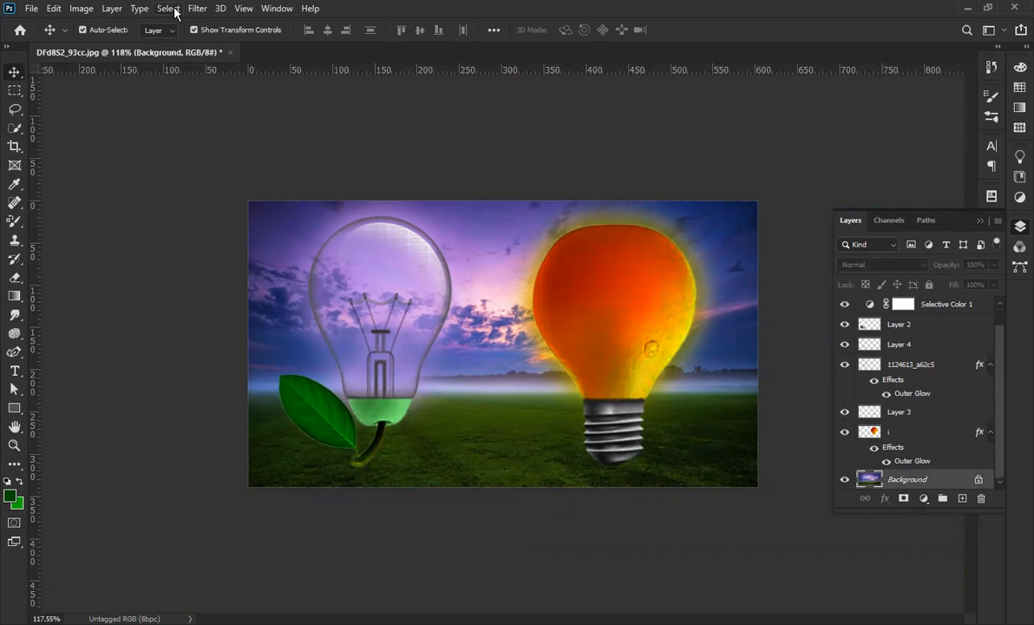
click(978, 480)
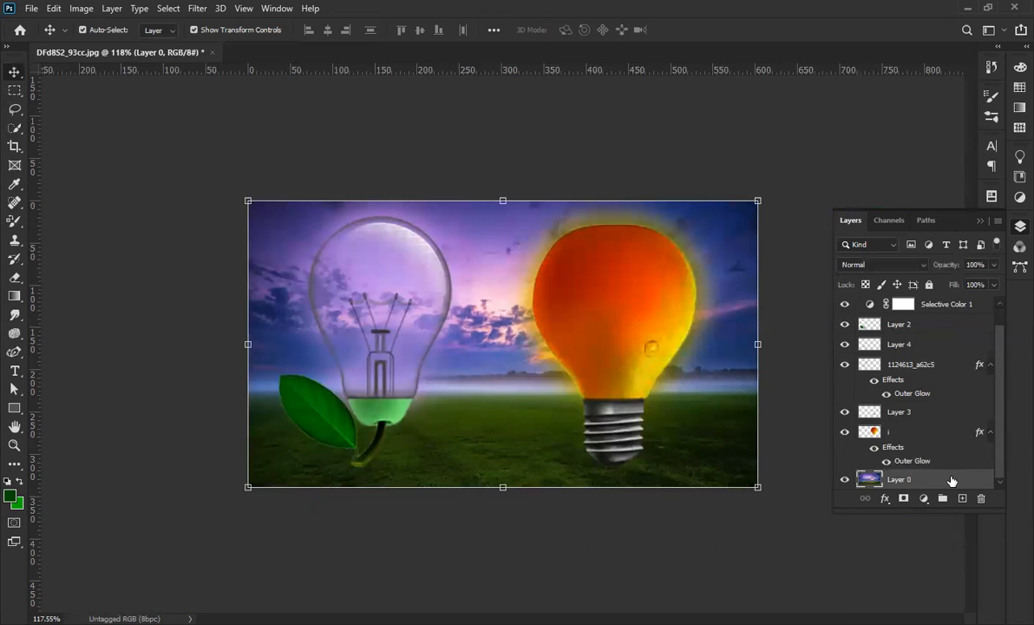
key(ctrl+z)
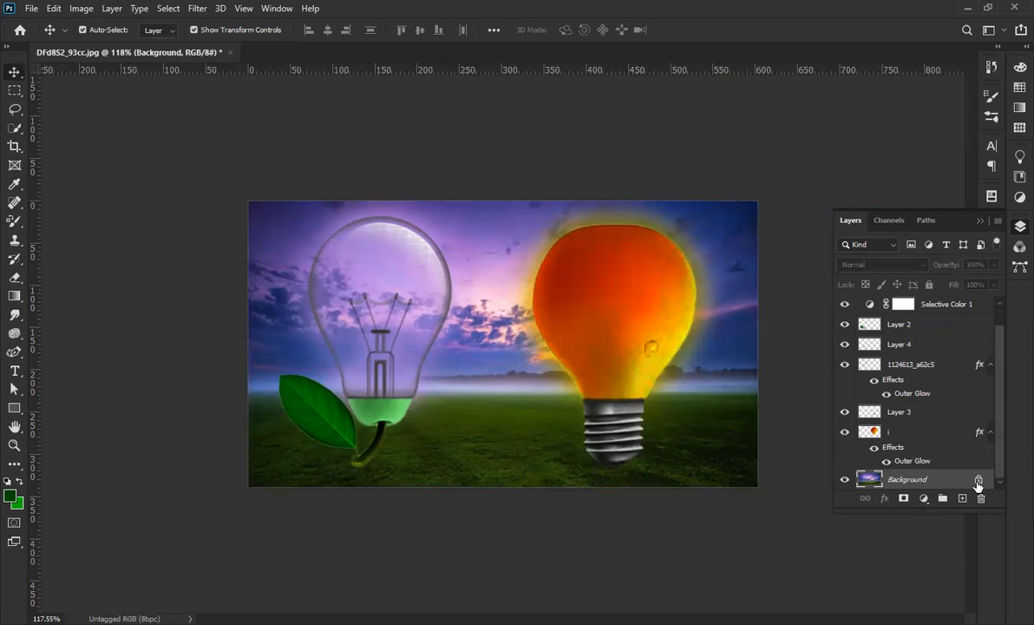
click(979, 481)
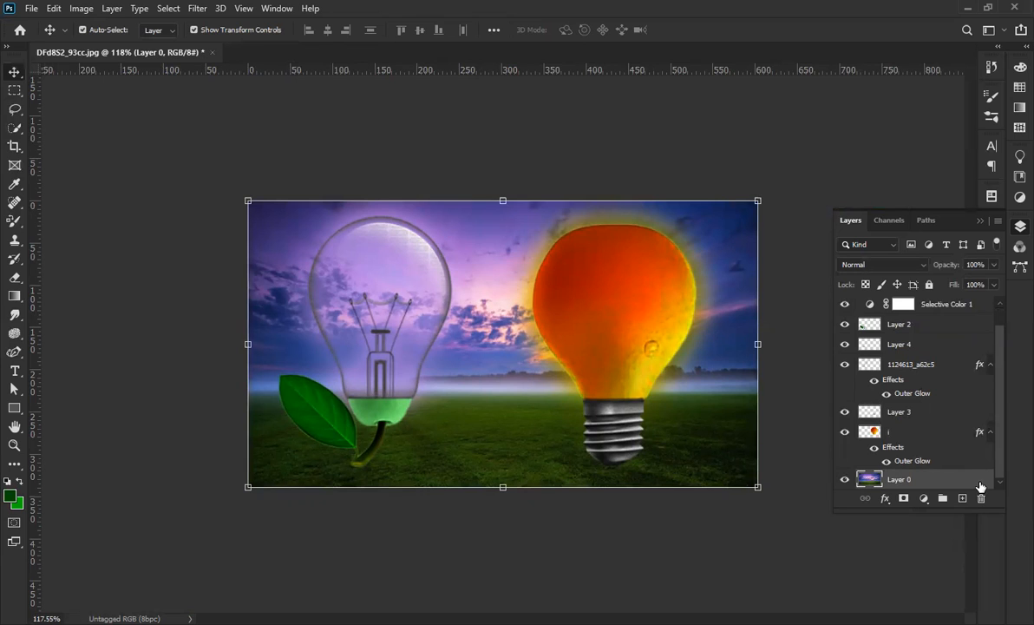
Apply a Gaussian Blur with a radius of about 1.3 px to the landscape.
click(197, 8)
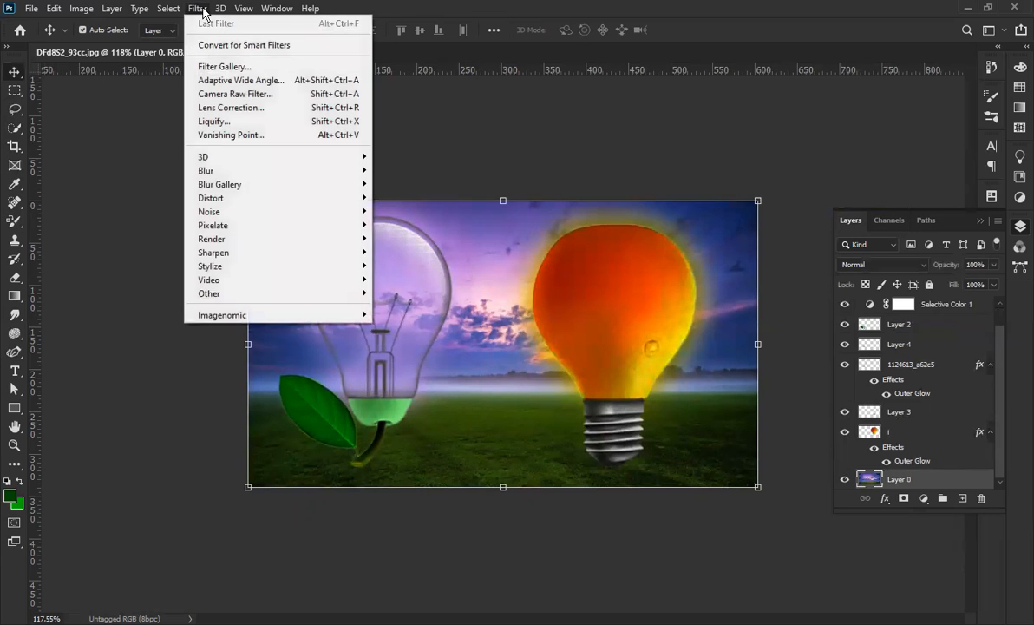
mouse_move(314, 171)
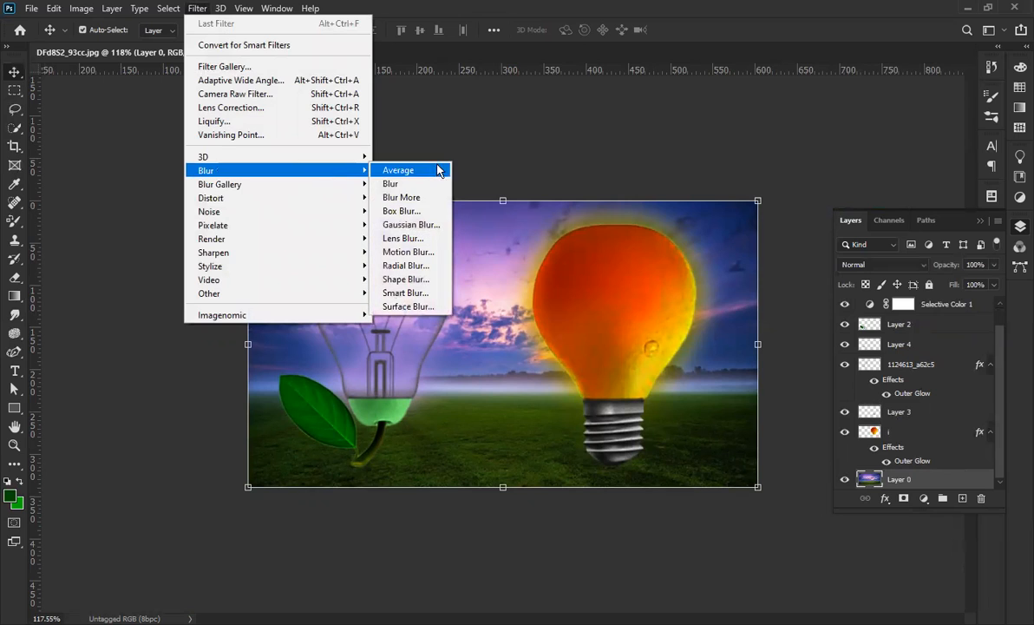
click(406, 226)
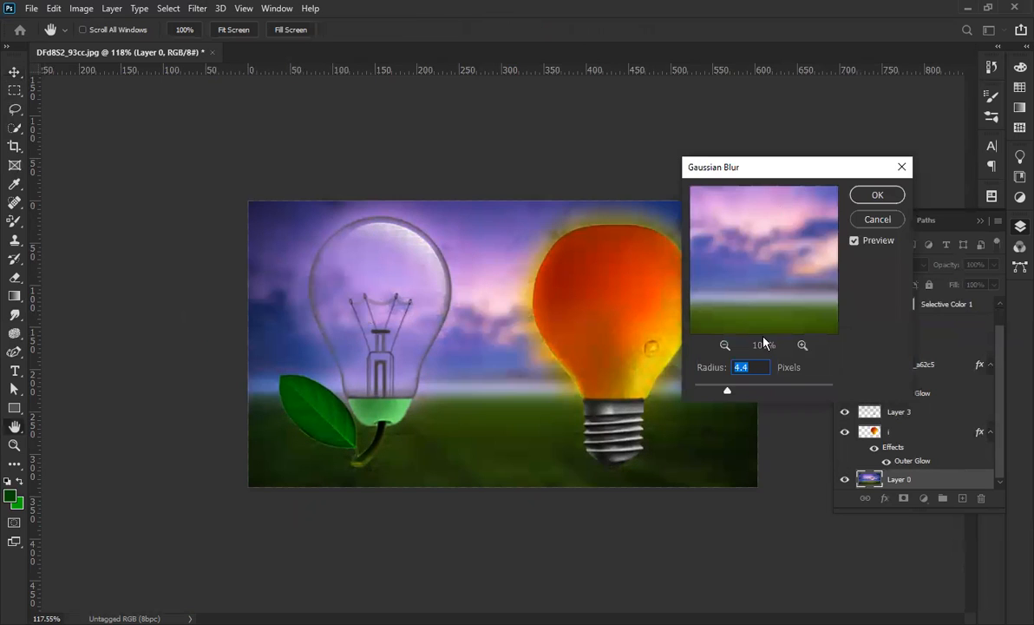
drag(719, 392, 704, 396)
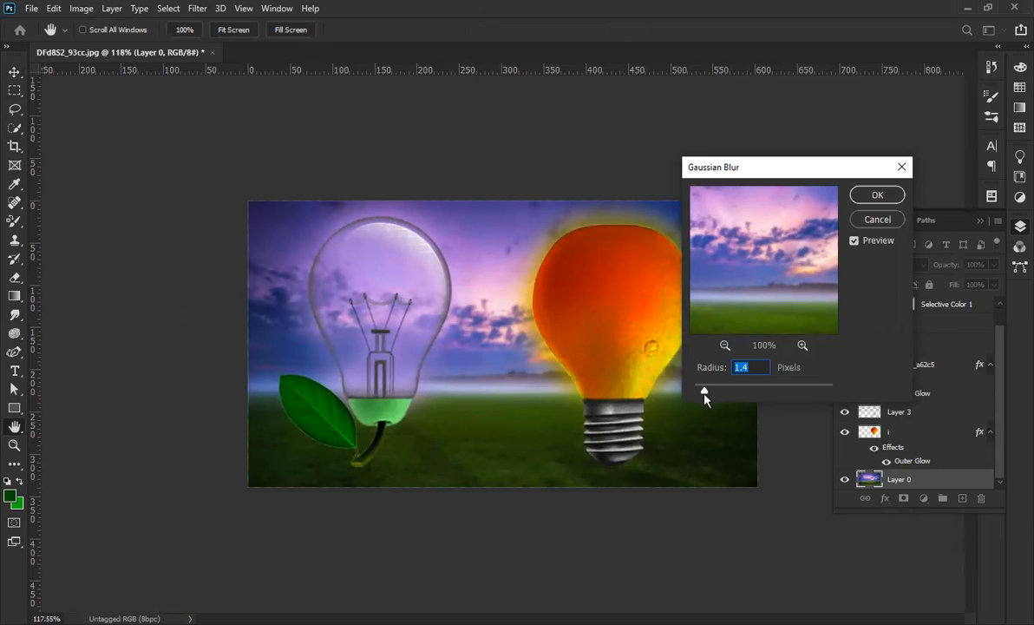
drag(704, 396, 703, 395)
click(876, 196)
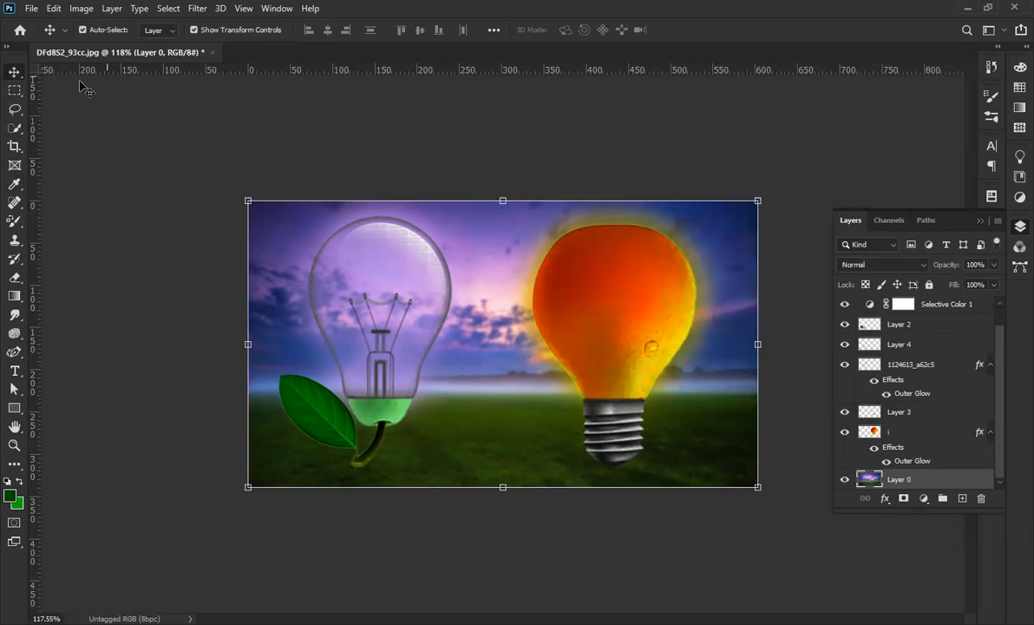
Lock the blurred Layer 0 with Lock All and close the Layers panel.
scroll(406, 158, down, 3)
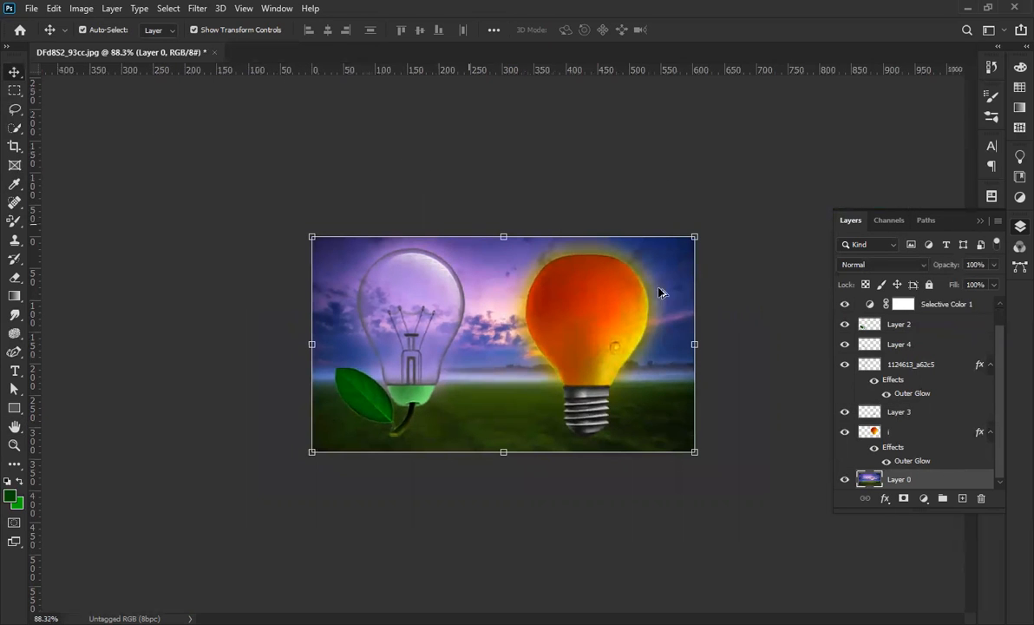
click(929, 285)
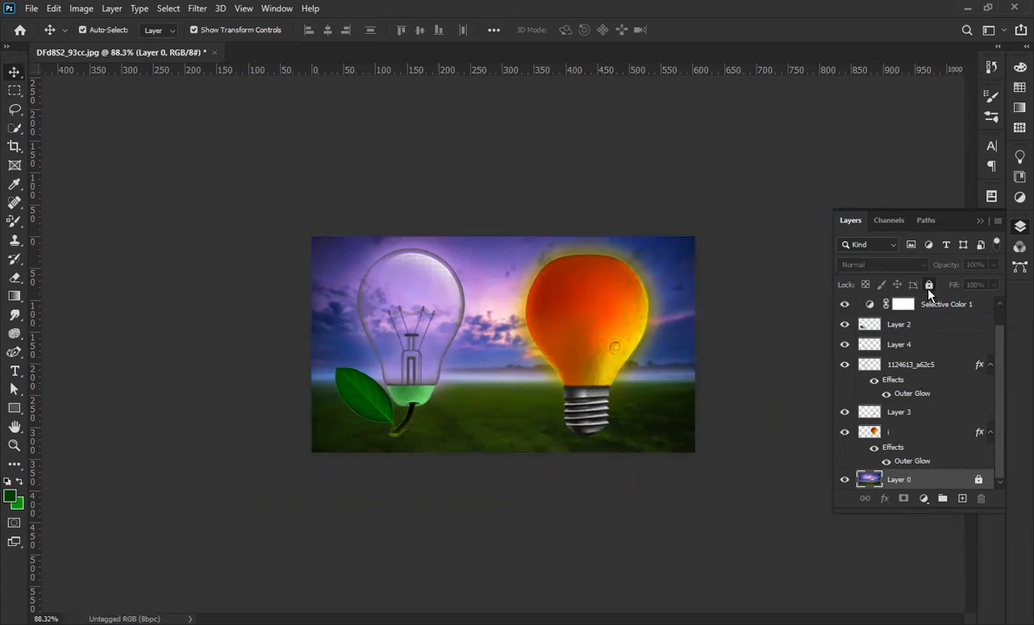
scroll(517, 416, up, 4)
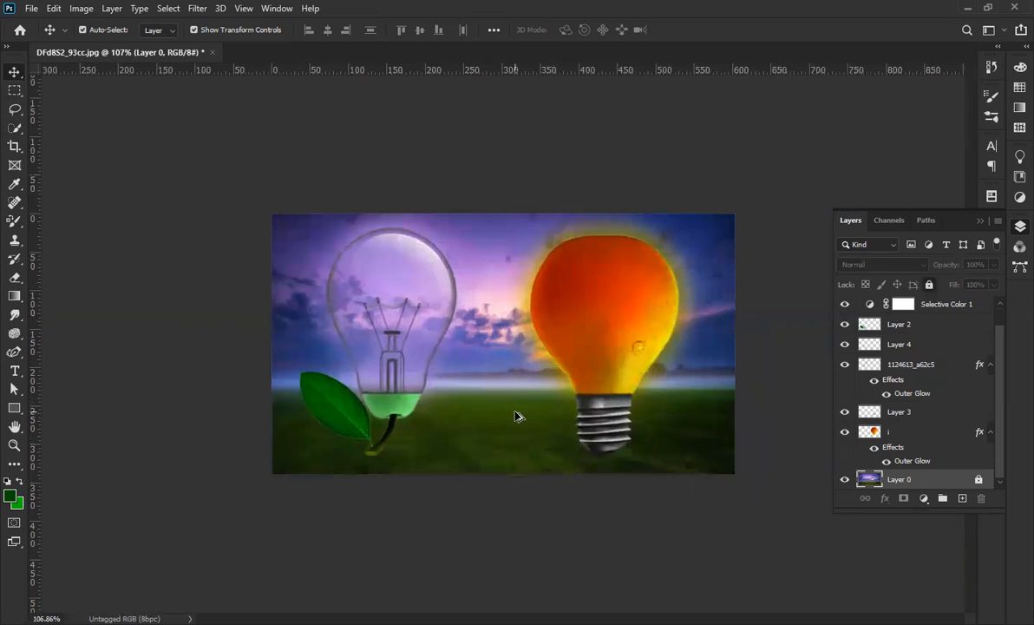
click(978, 223)
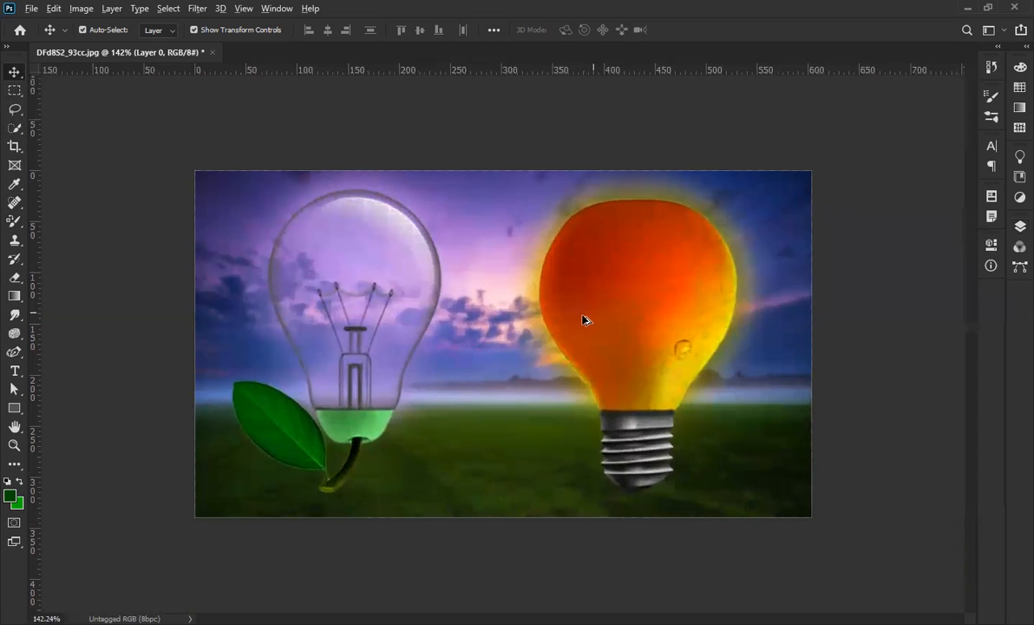
scroll(581, 320, up, 2)
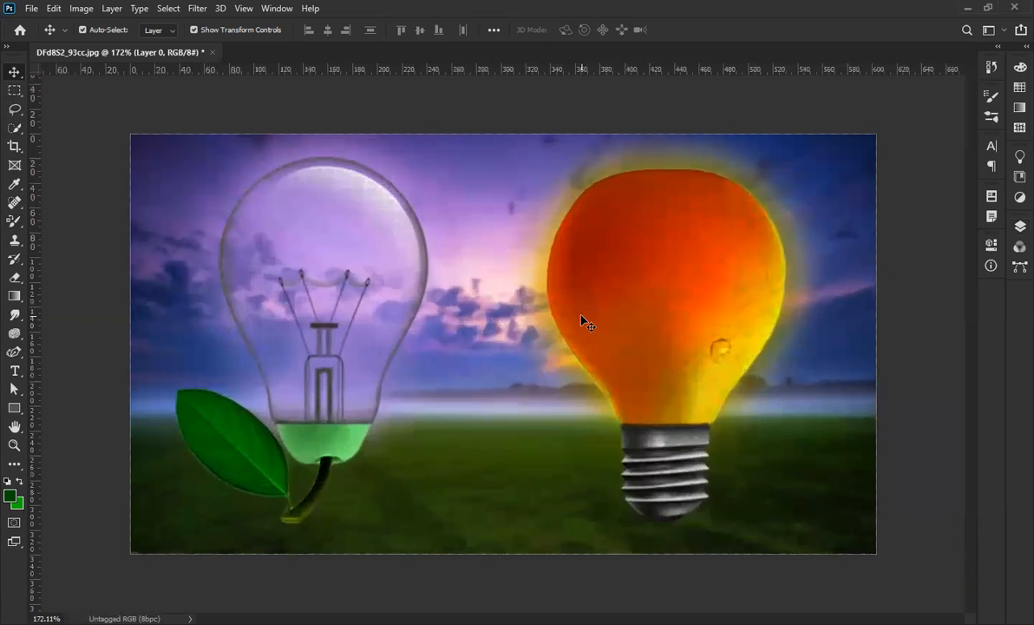